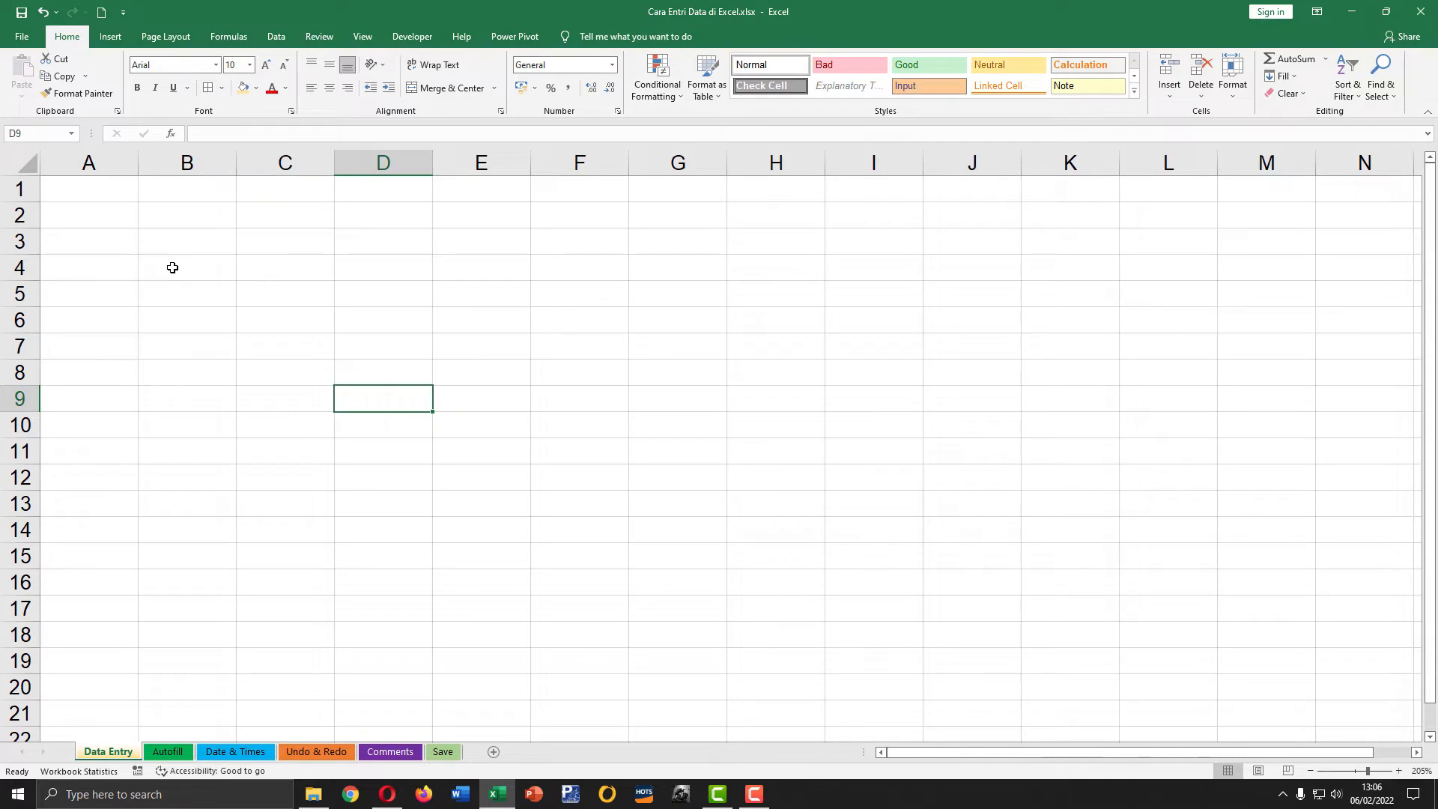
Step: Look through the Autofill, Date & Times, Undo & Redo, Comments and Save sheets, and return to the Data Entry sheet
click(170, 754)
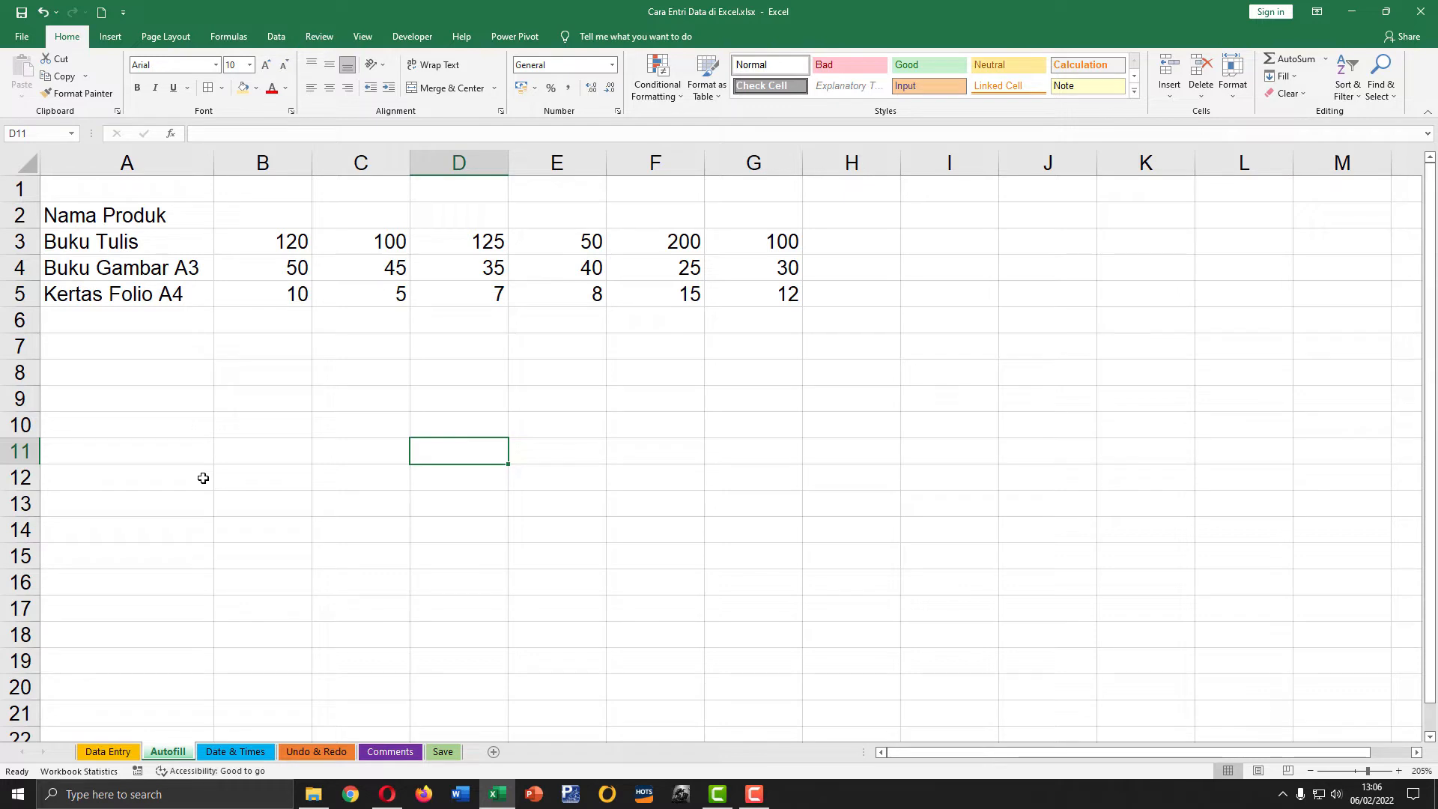
click(251, 752)
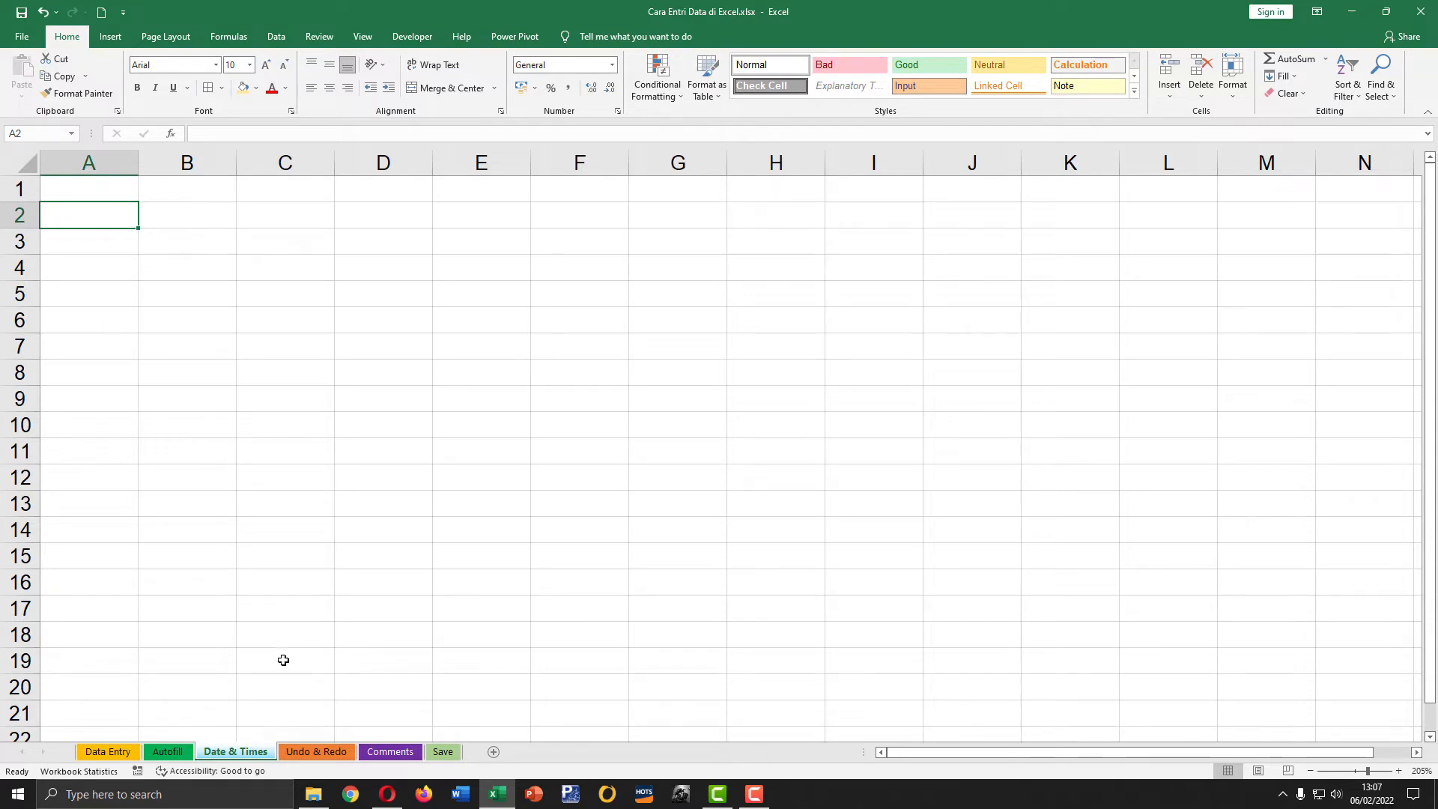
click(317, 753)
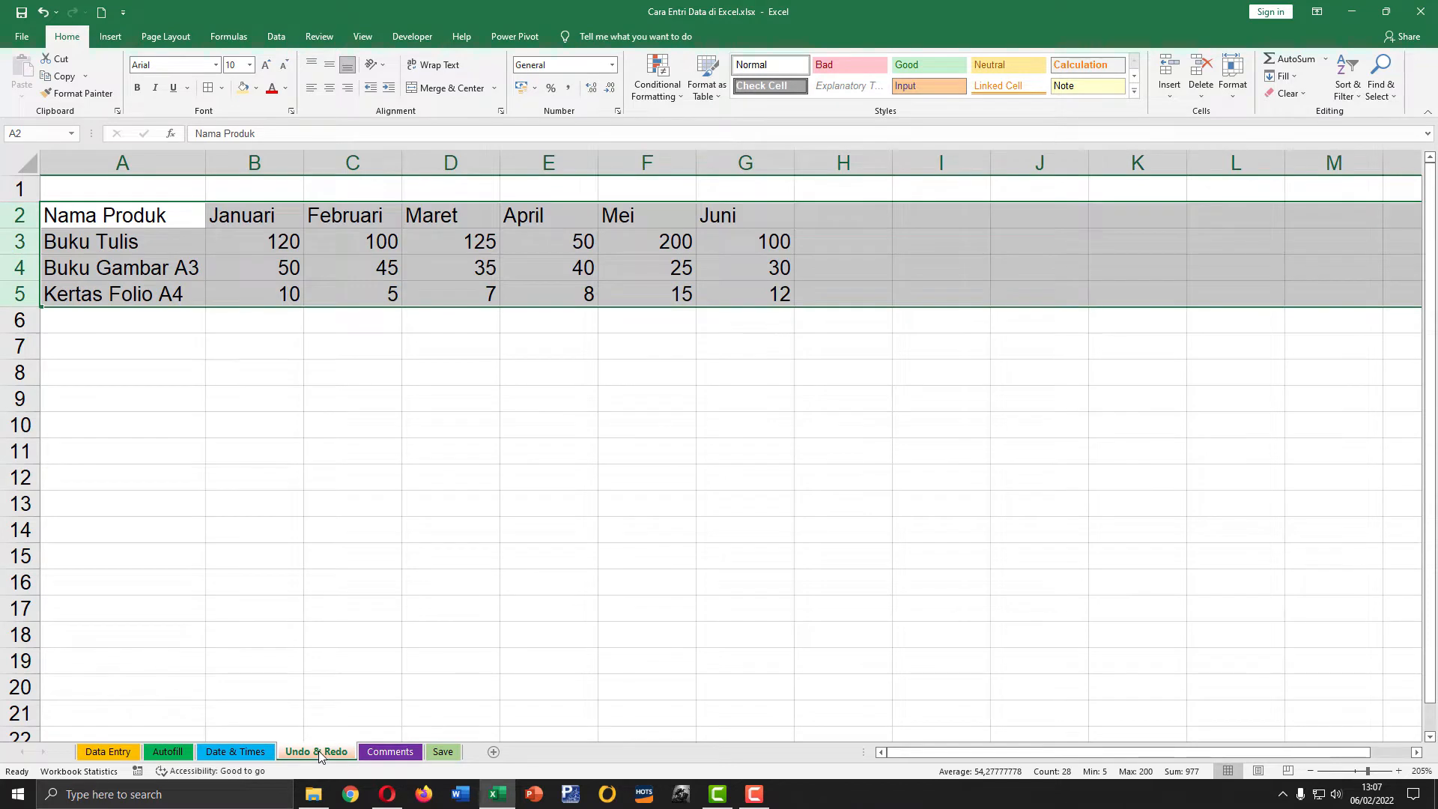
click(262, 445)
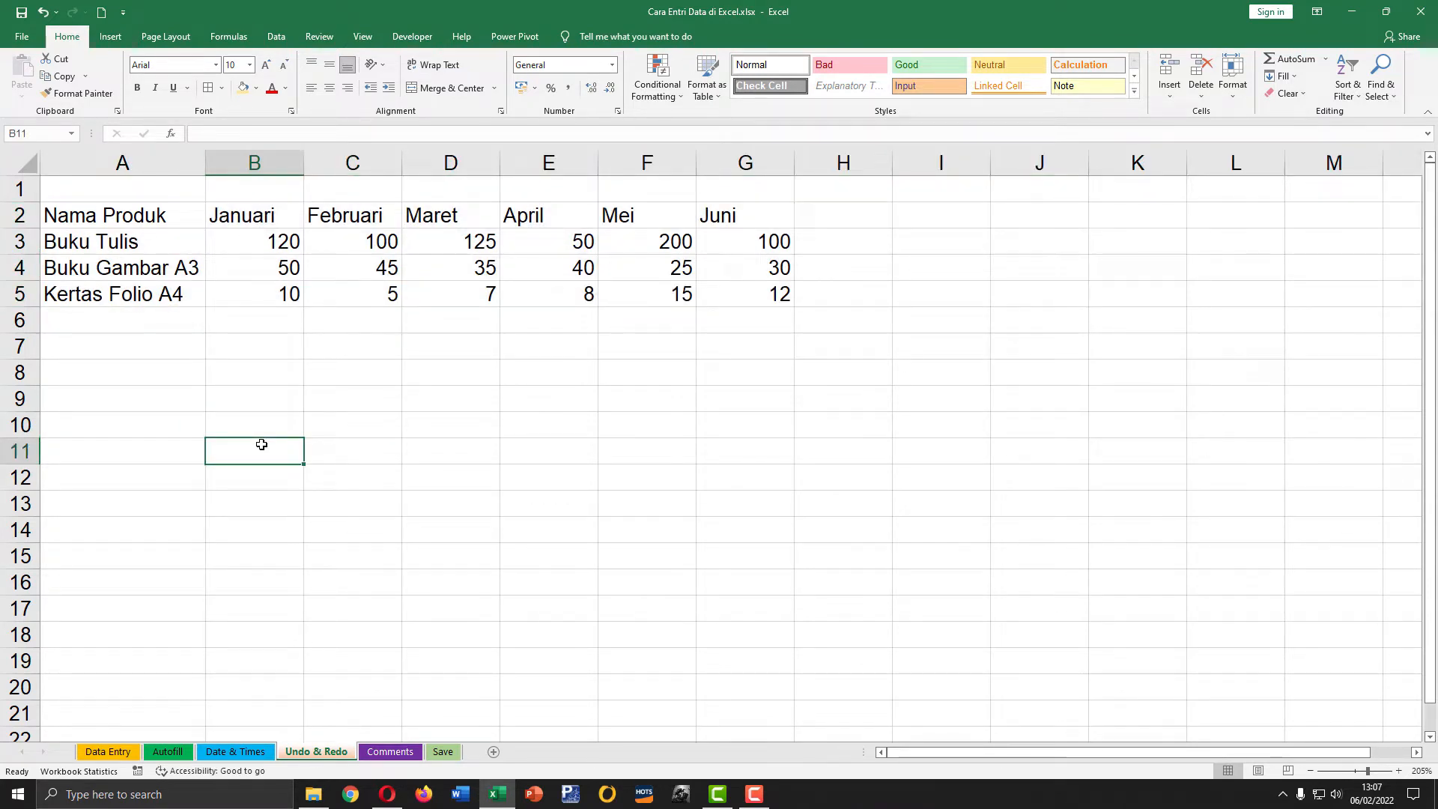
click(390, 751)
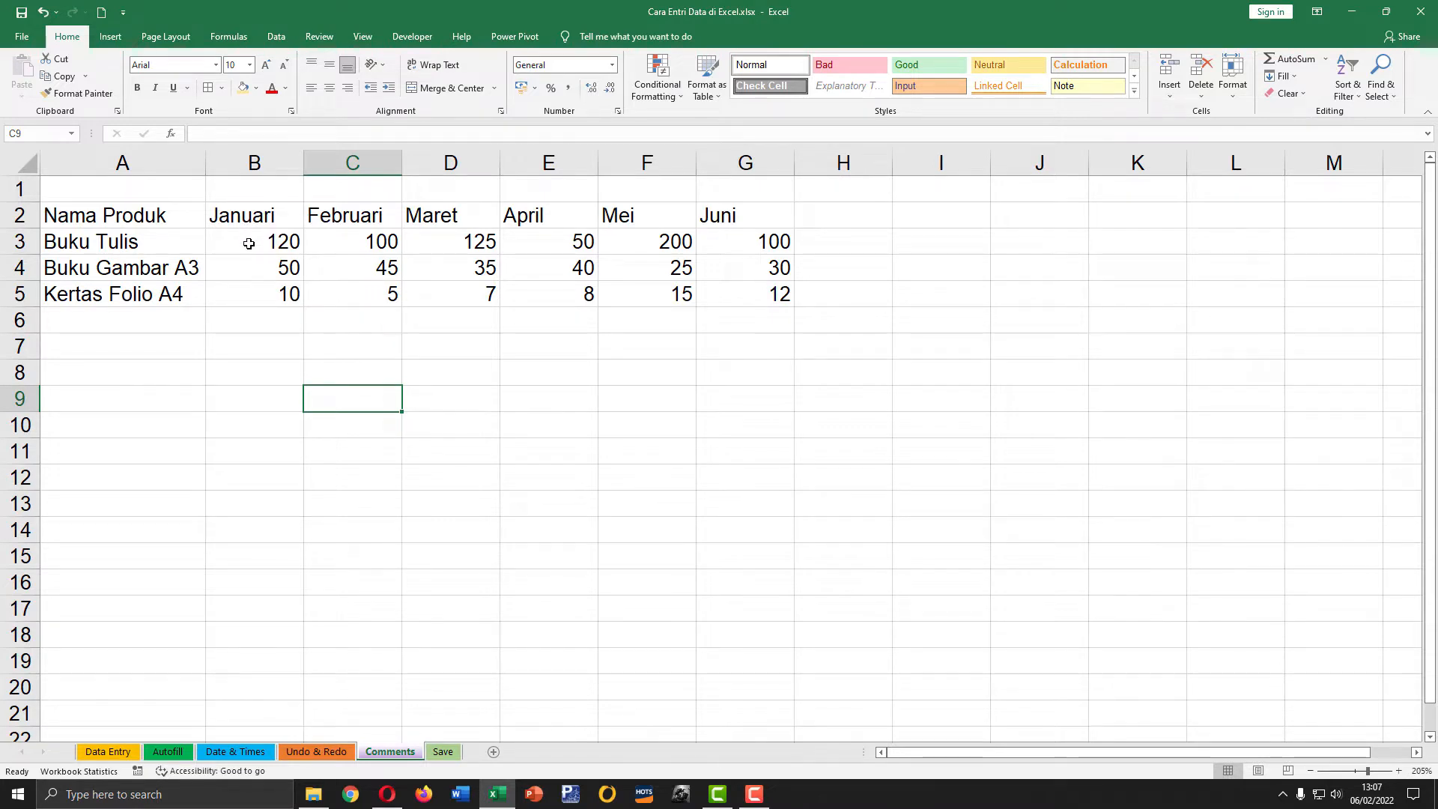
click(443, 752)
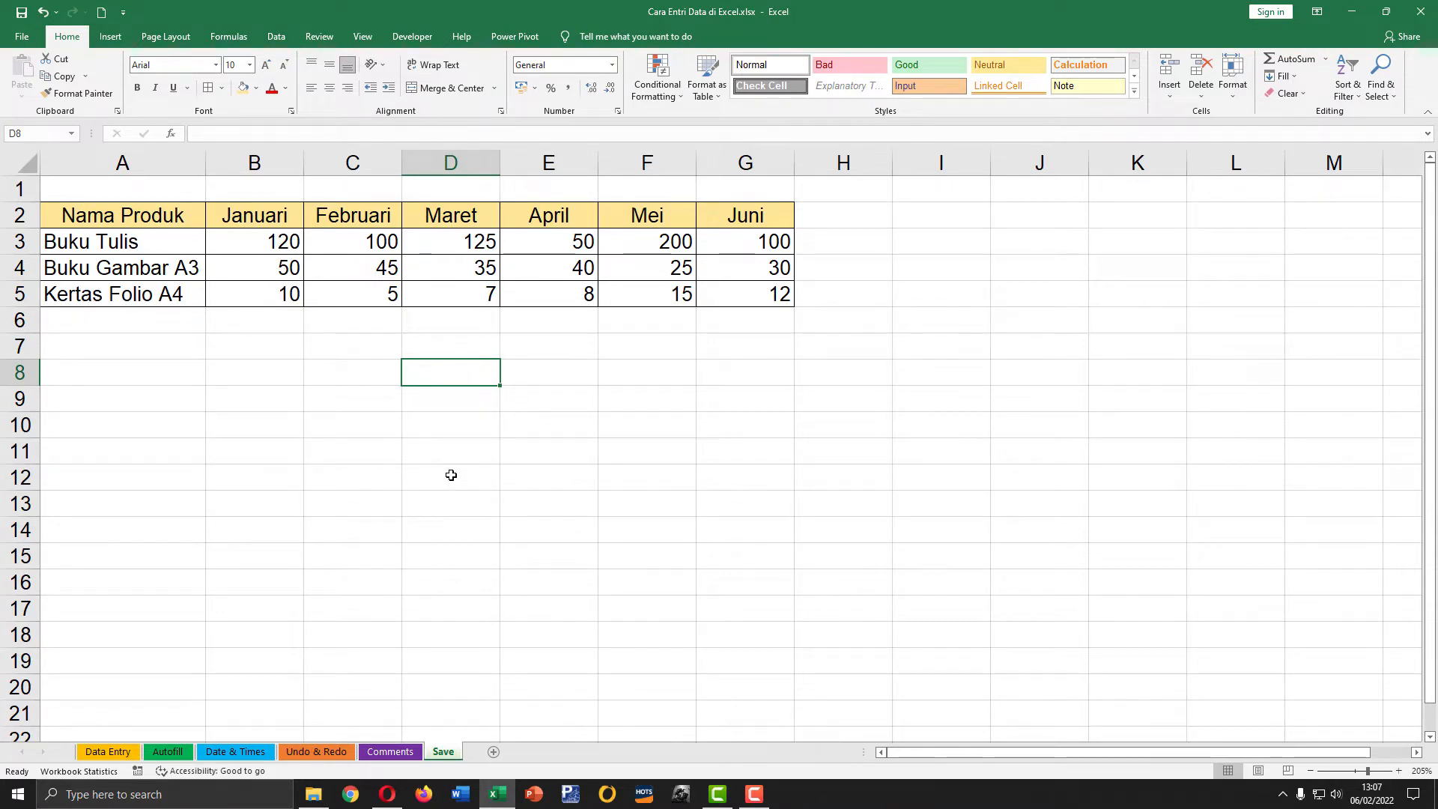
click(109, 752)
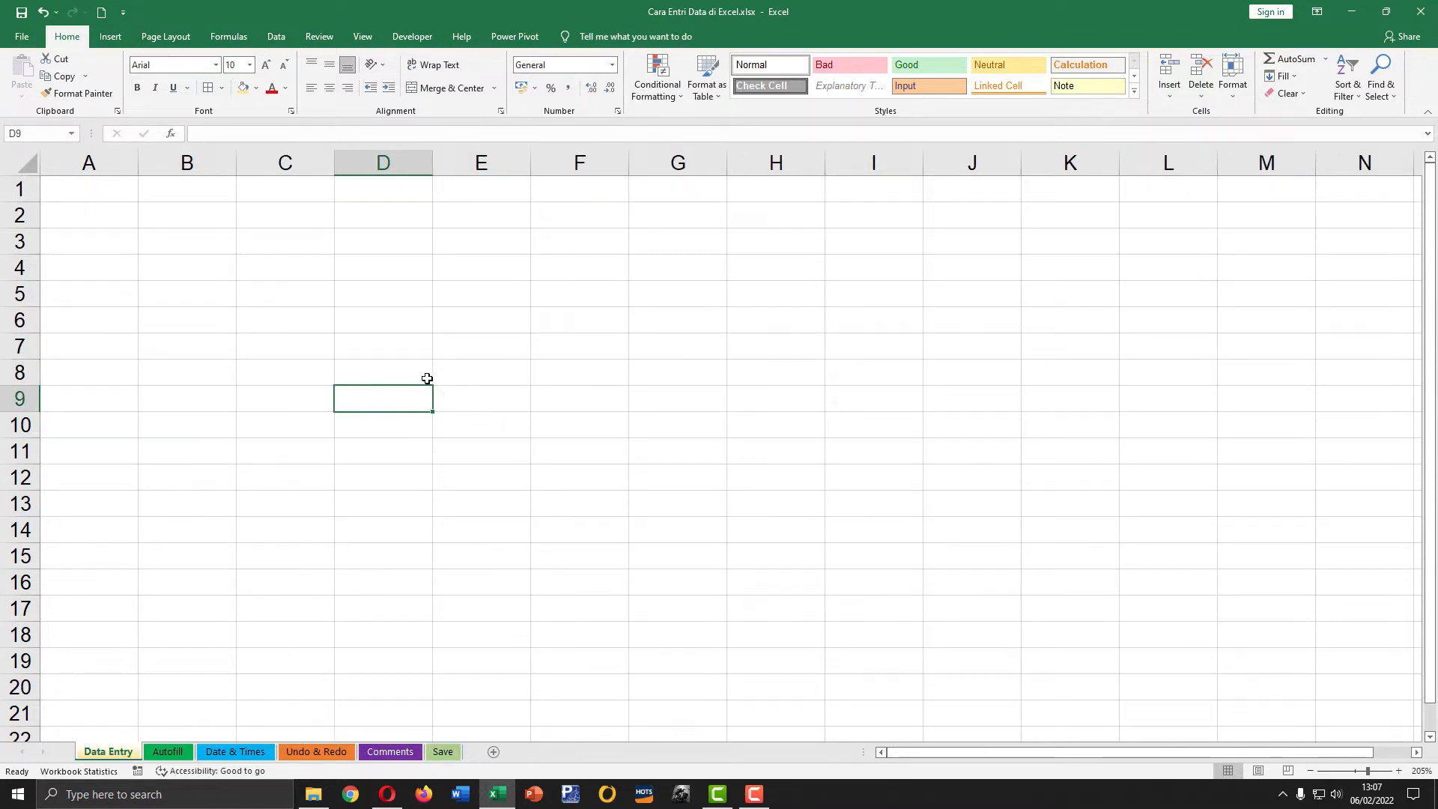
Step: Enter the header text "Nama Prodk" in cell A2
click(87, 219)
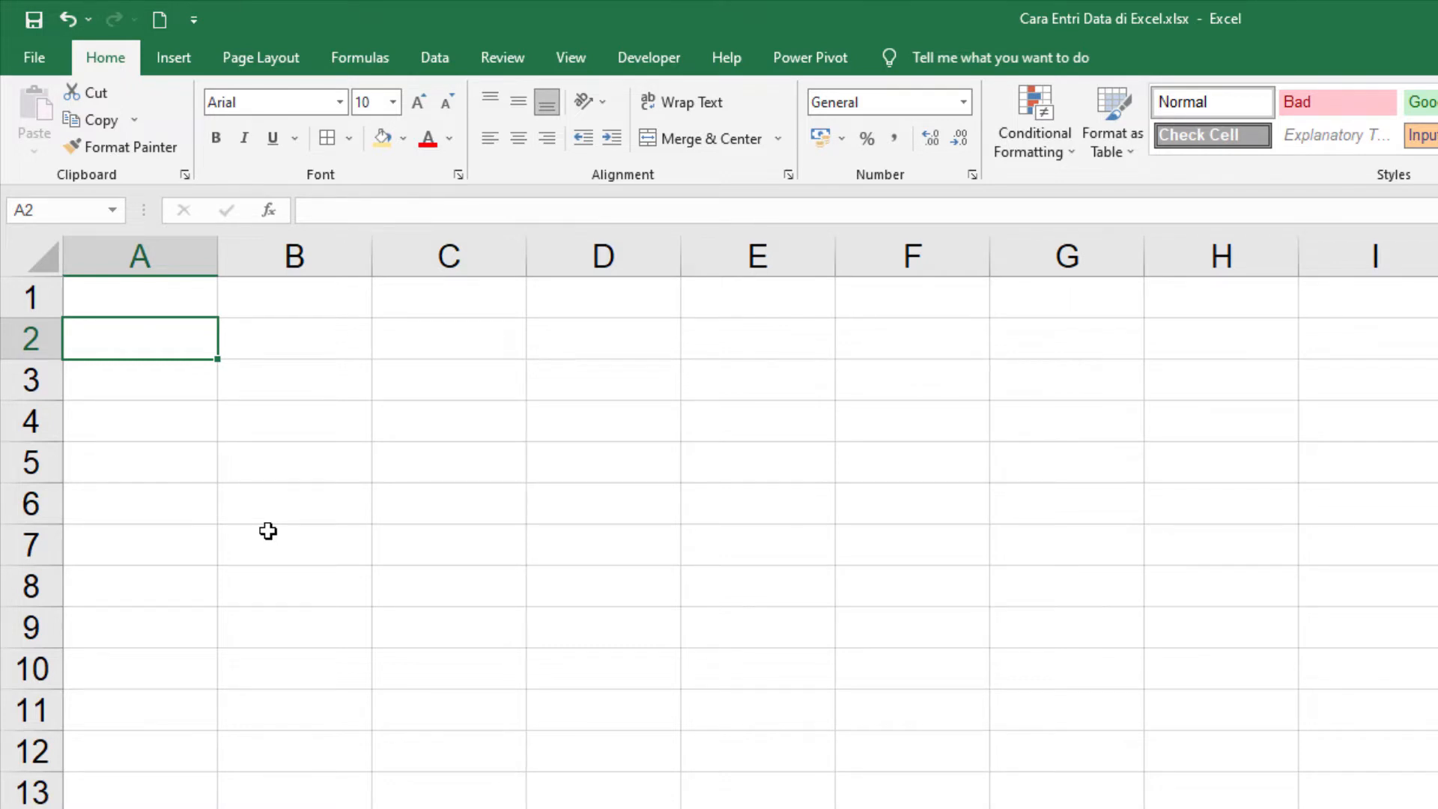
text(Nama p)
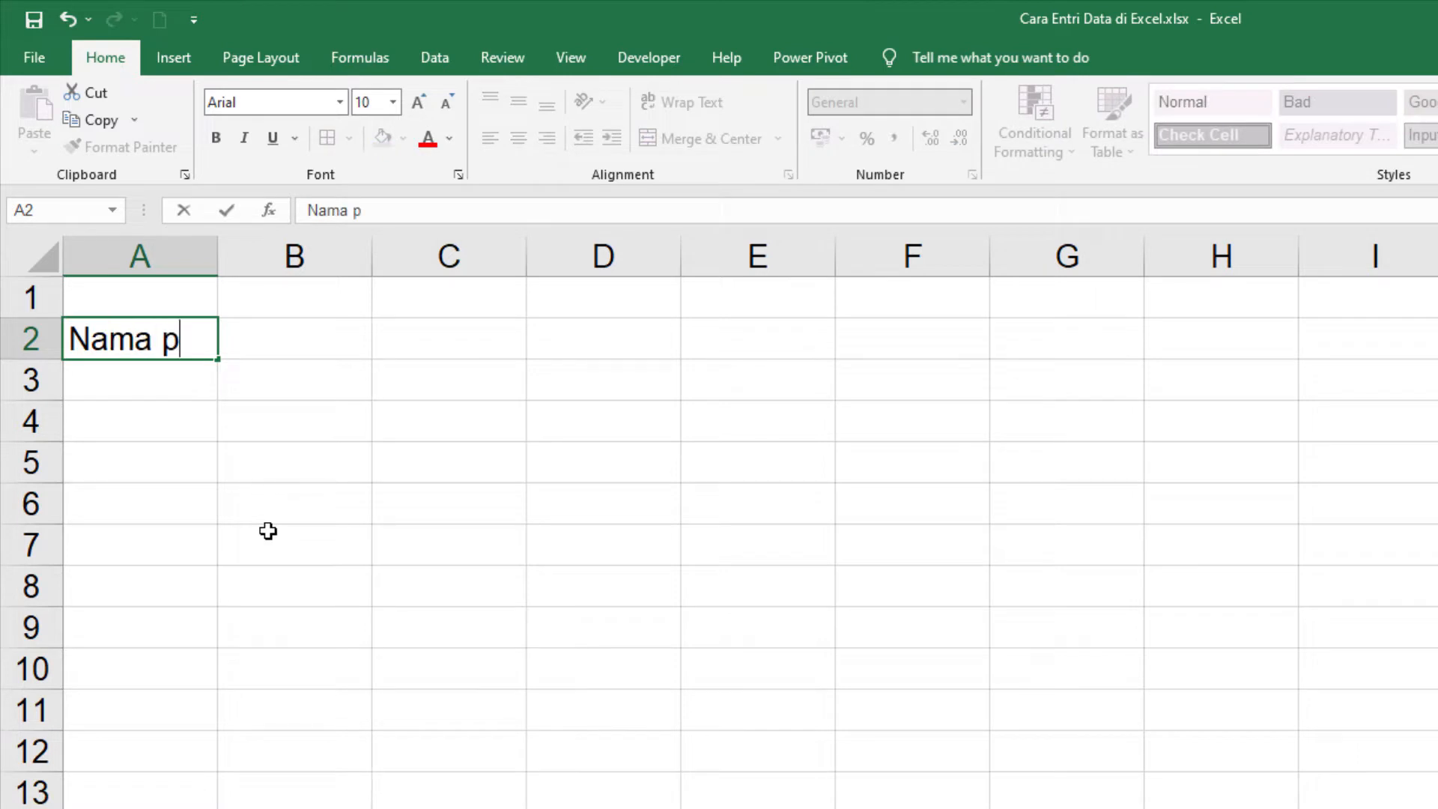
text(r oduk)
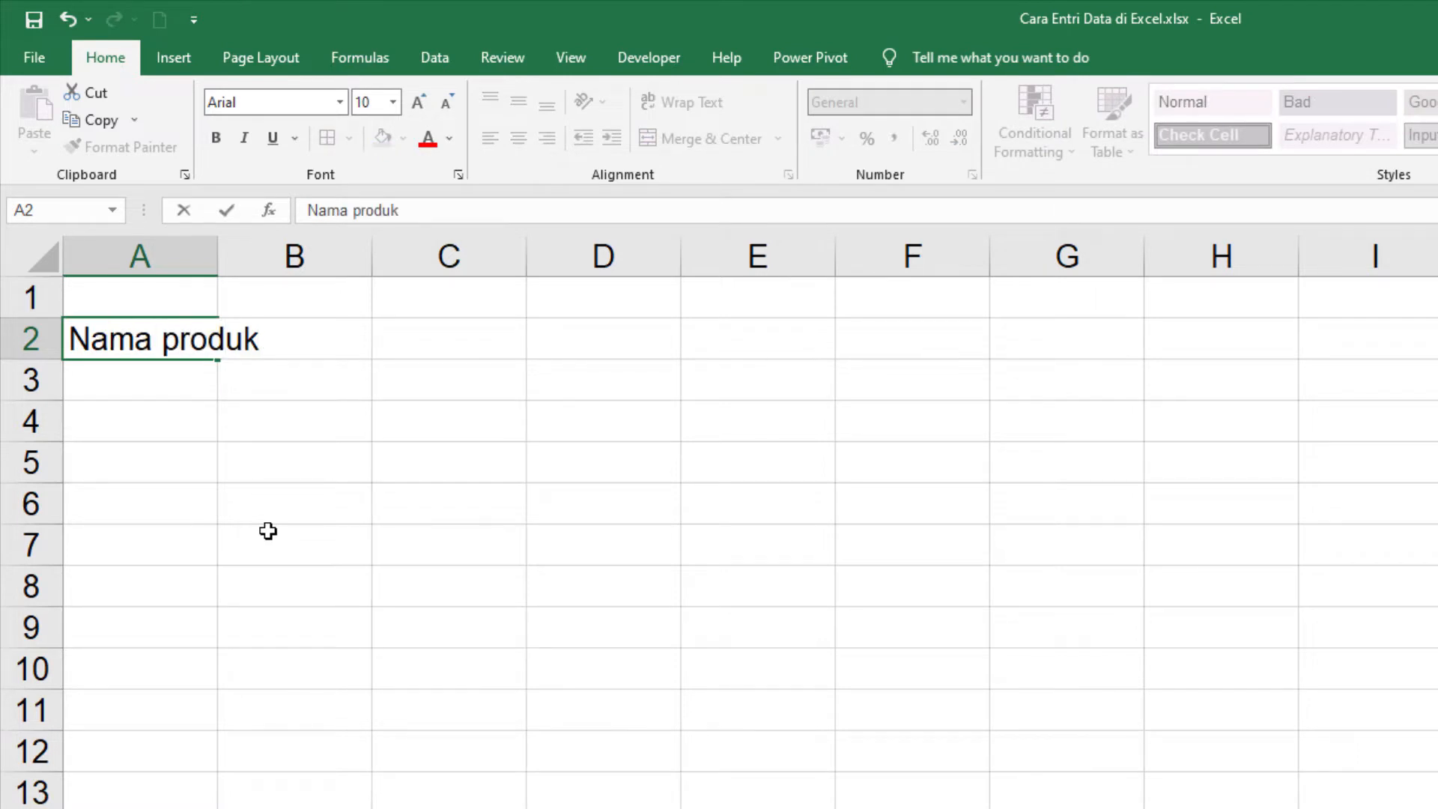
key(BackSpace)
key(BackSpace)
key(BackSpace)
key(BackSpace)
key(BackSpace)
key(BackSpace)
text(P)
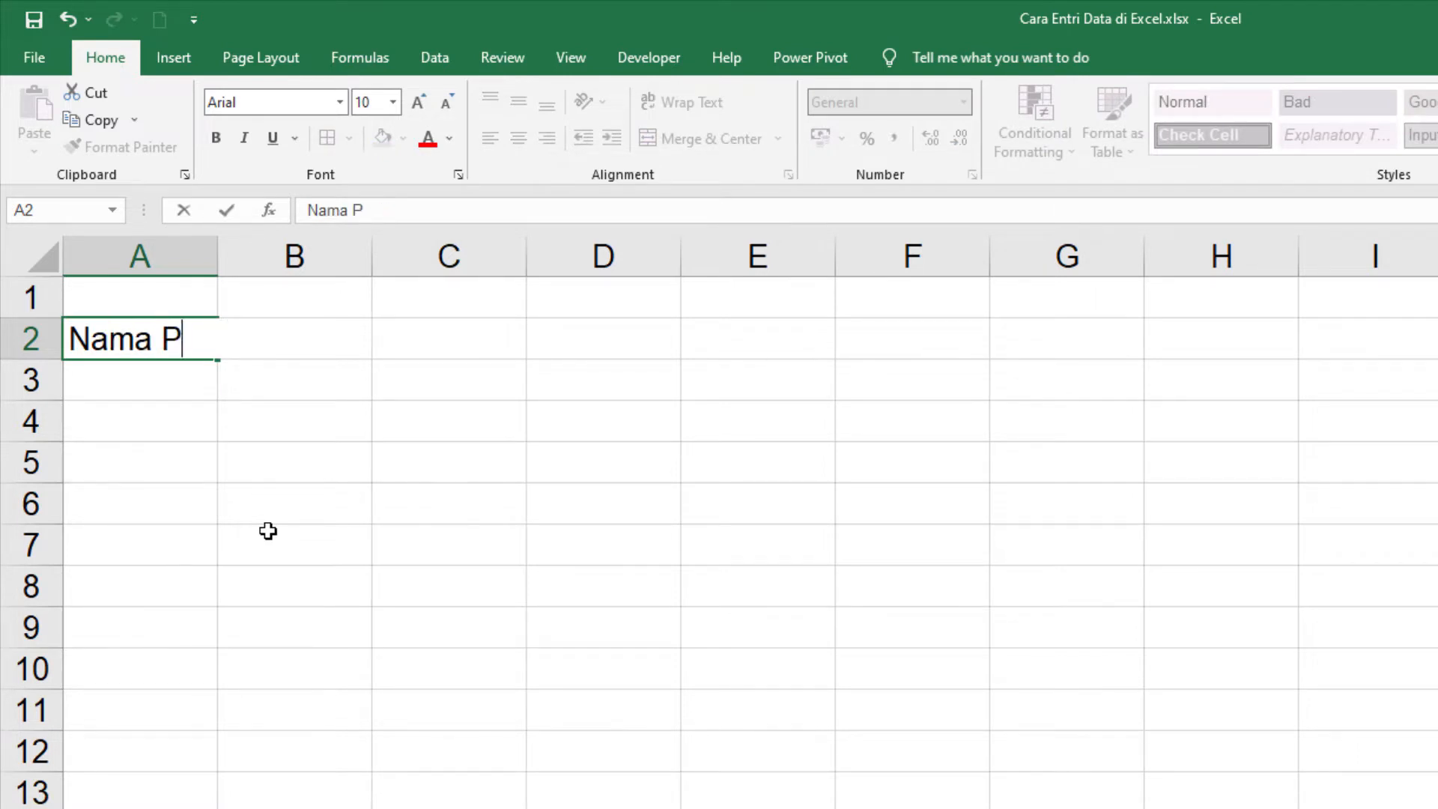
text(rodk)
key(Return)
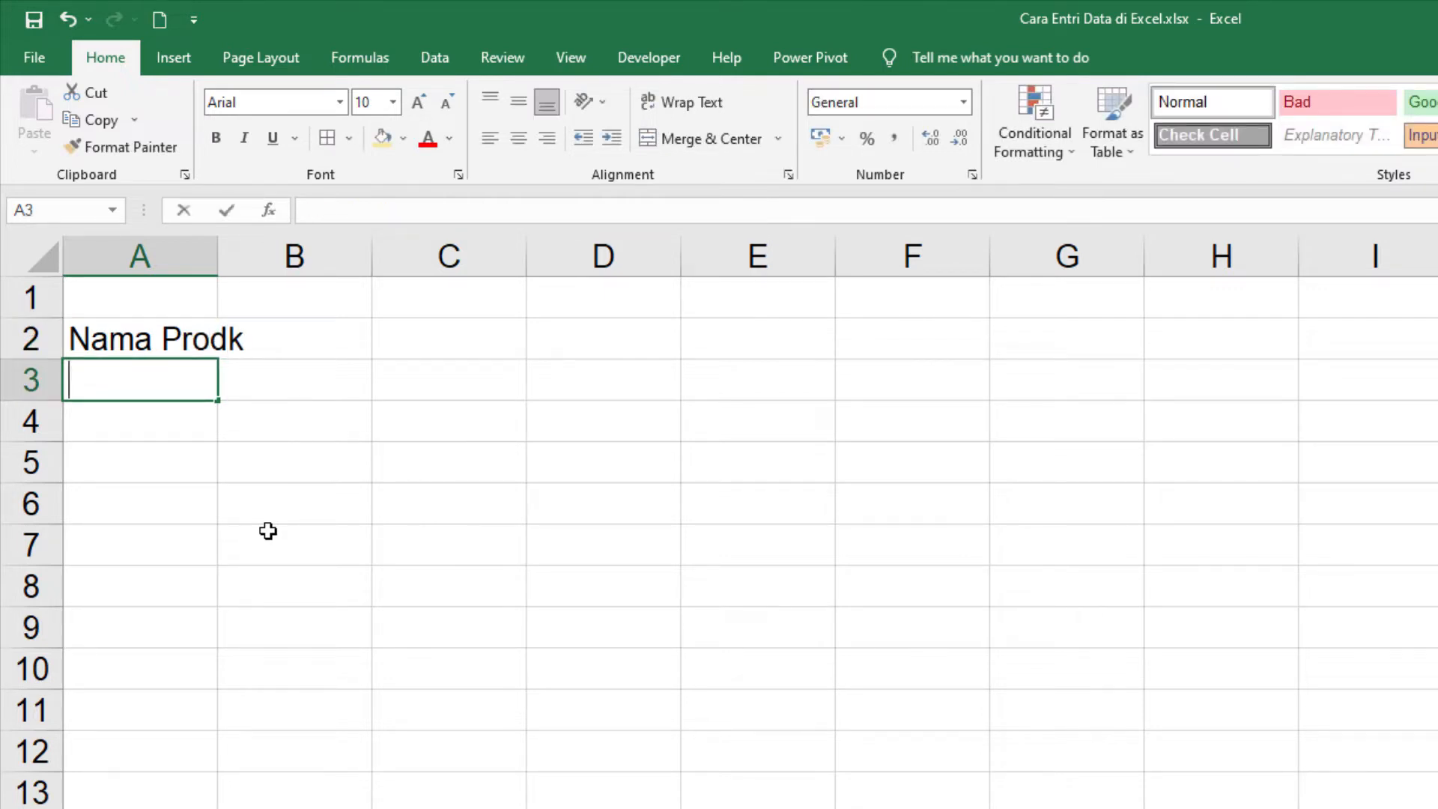
Step: Enter the product names "Buku Tulis", "Buku Gambar A3" and "Kertas Folio A4" in cells A3 to A5
text(Buku Tulis)
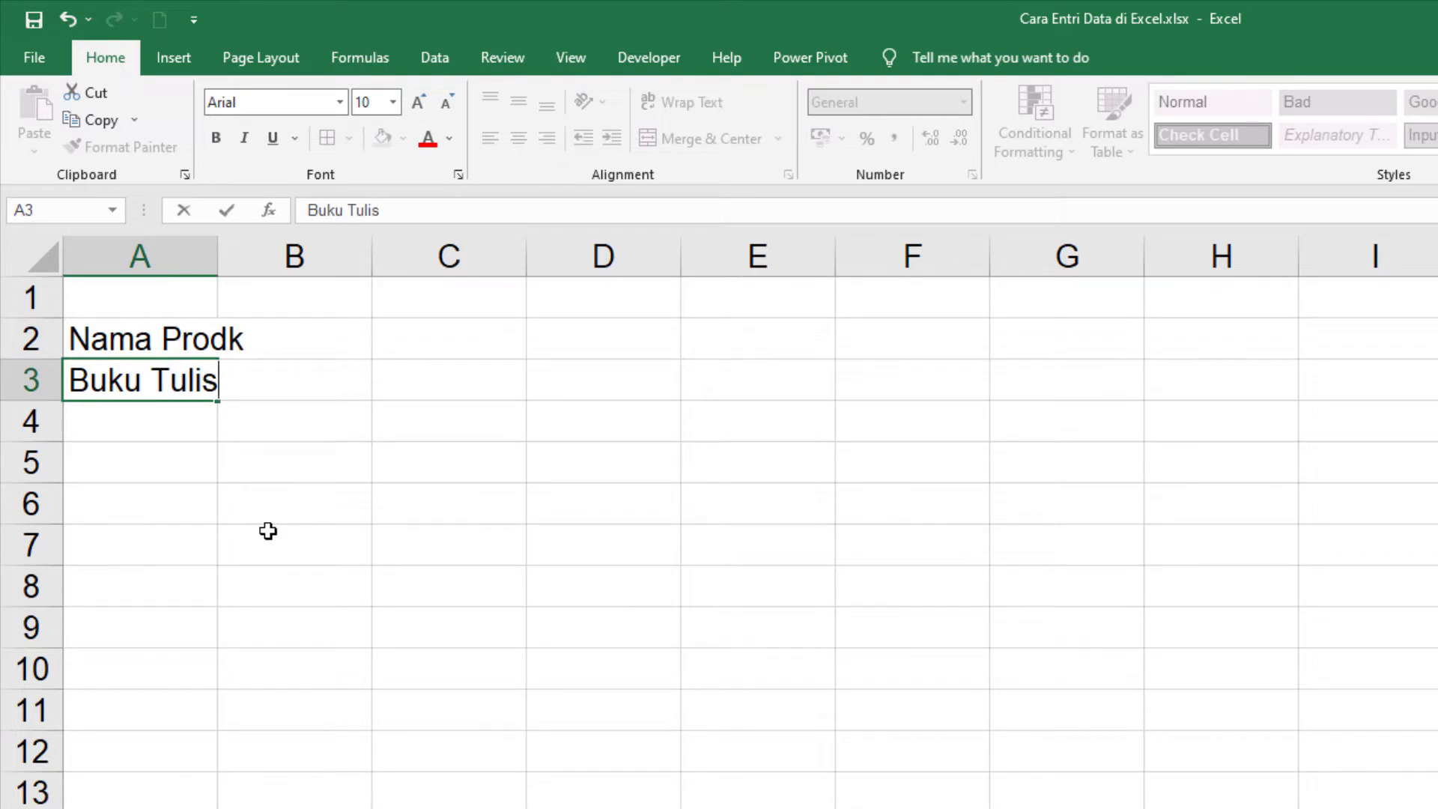
key(Return)
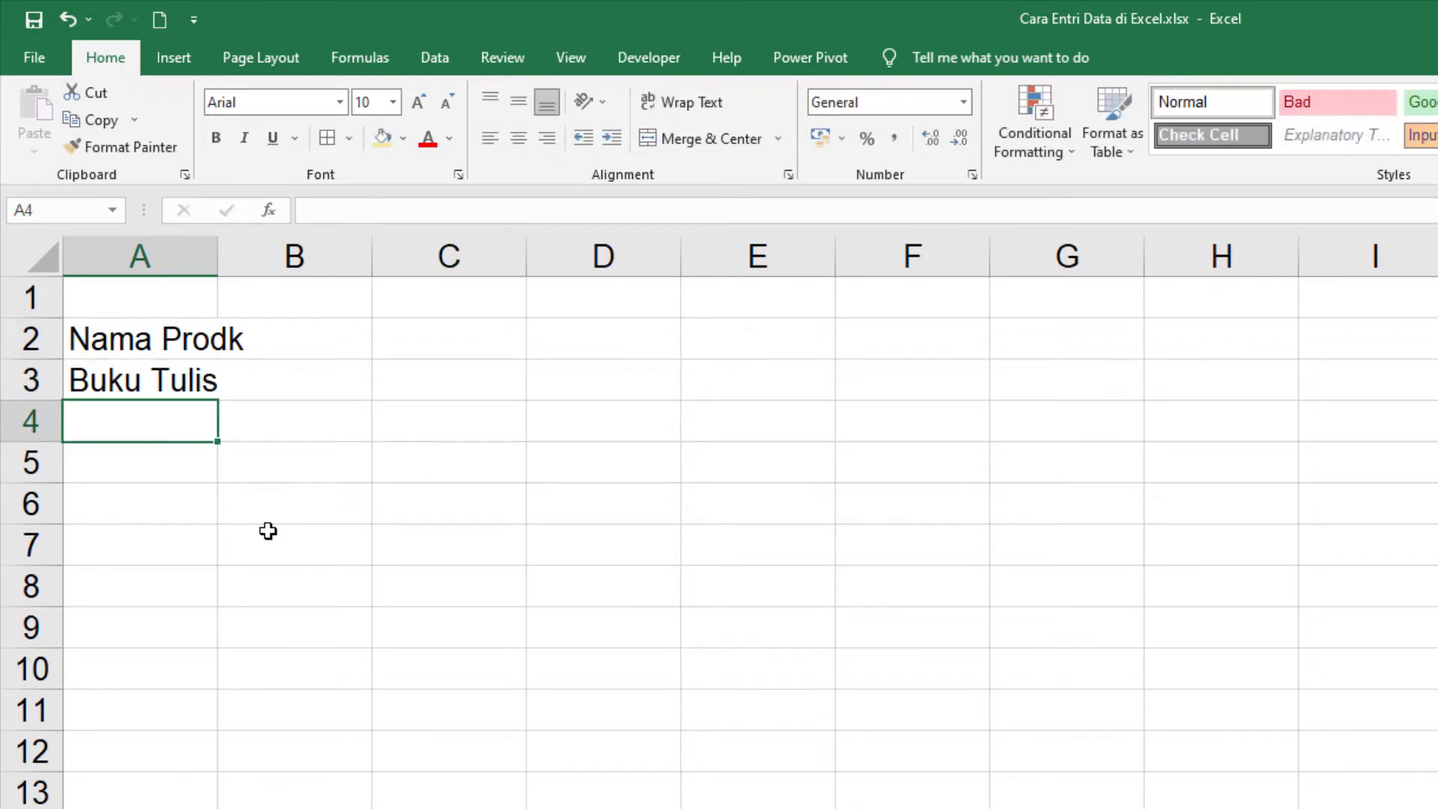
text(Buku )
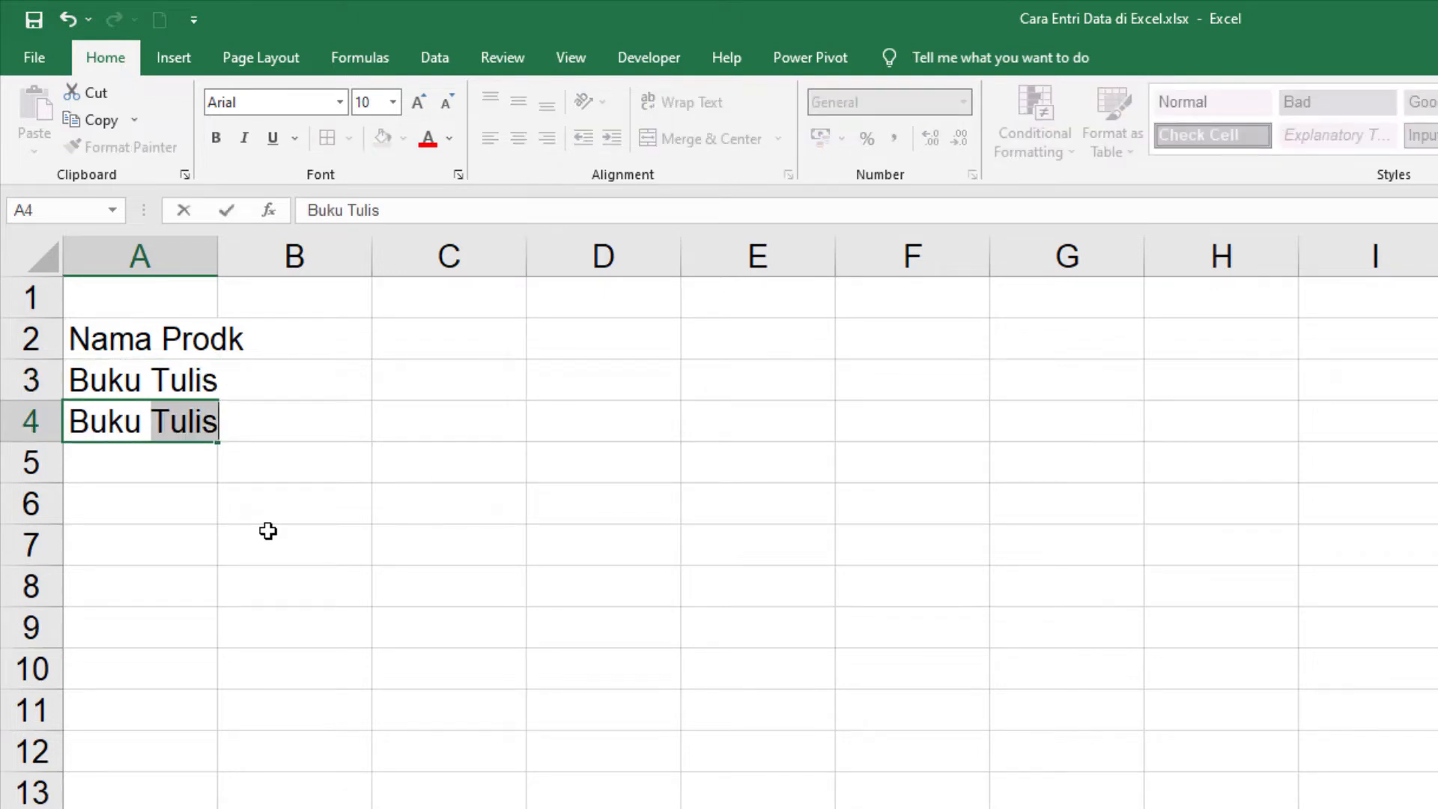
text(Gambar )
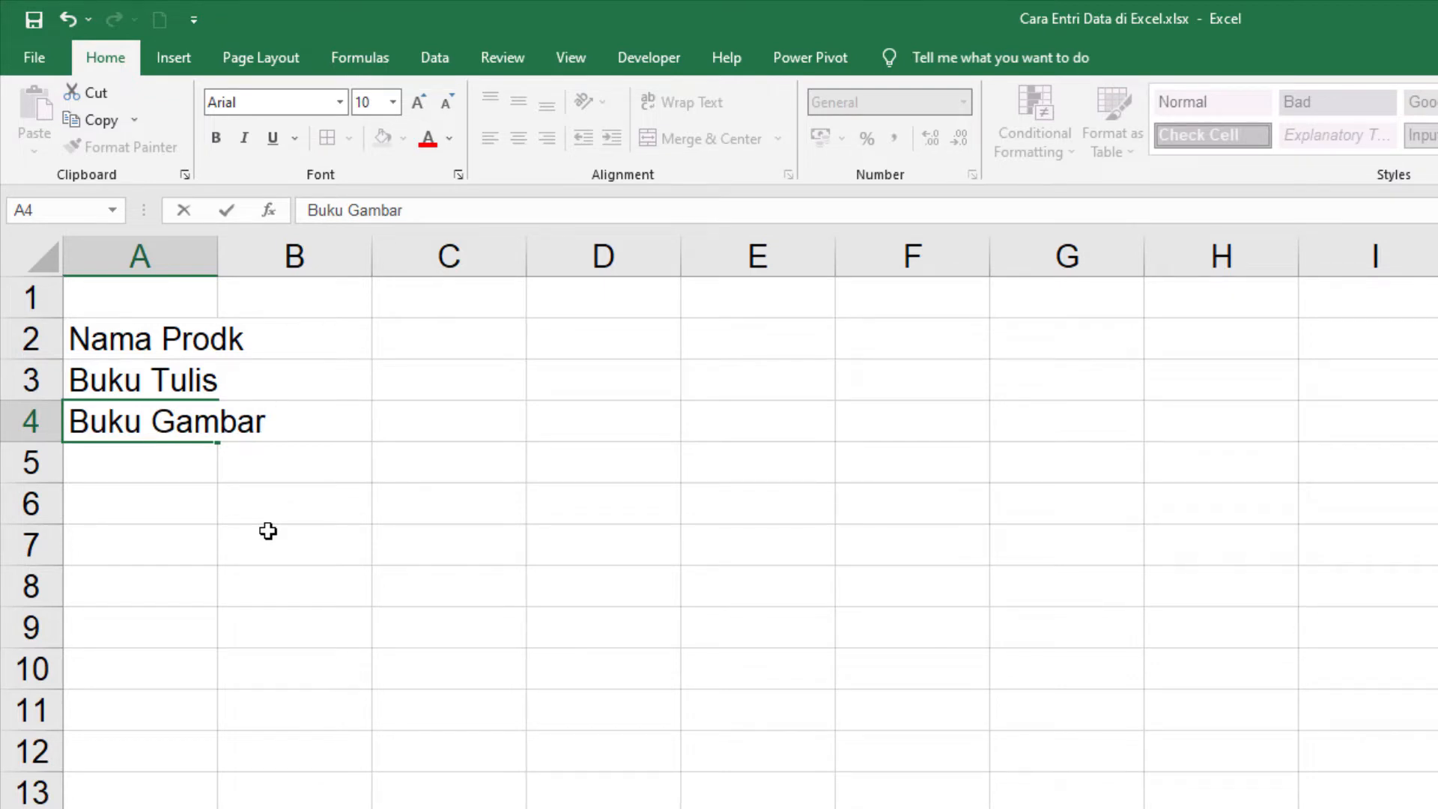
text(A3)
key(Return)
text(Ke)
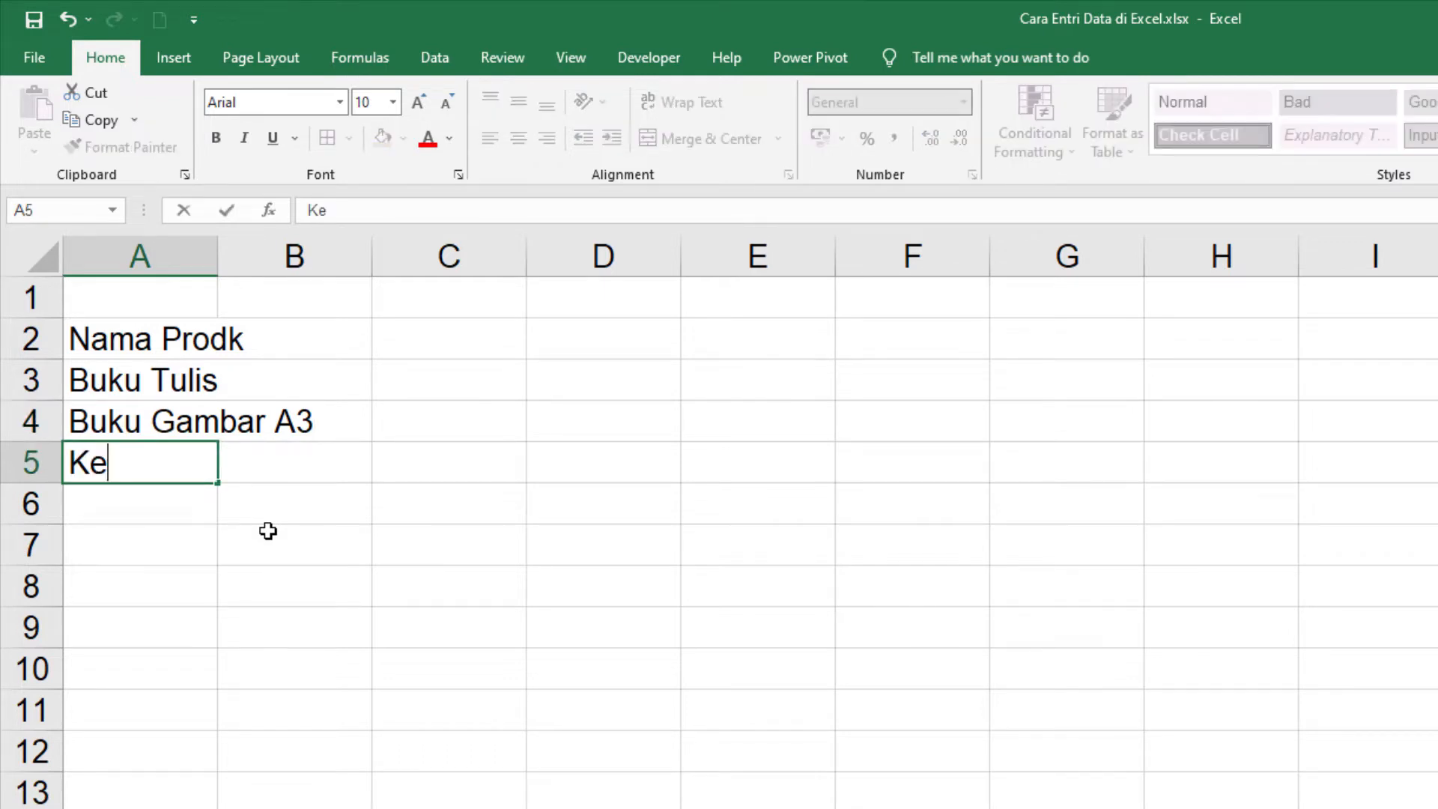
text(rtas Folio)
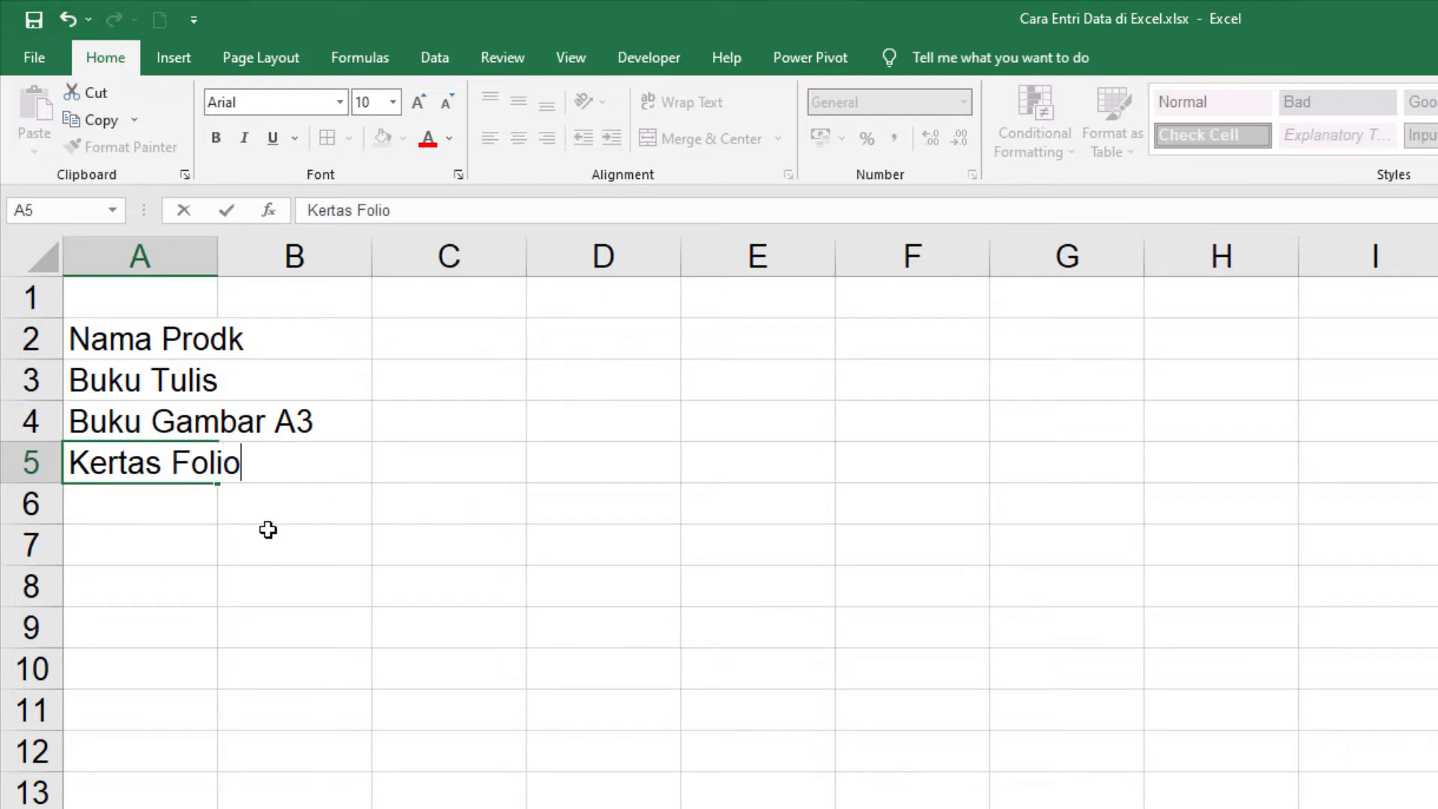
text( A4)
click(336, 512)
Step: AutoFit the width of column A to its longest product name
click(193, 346)
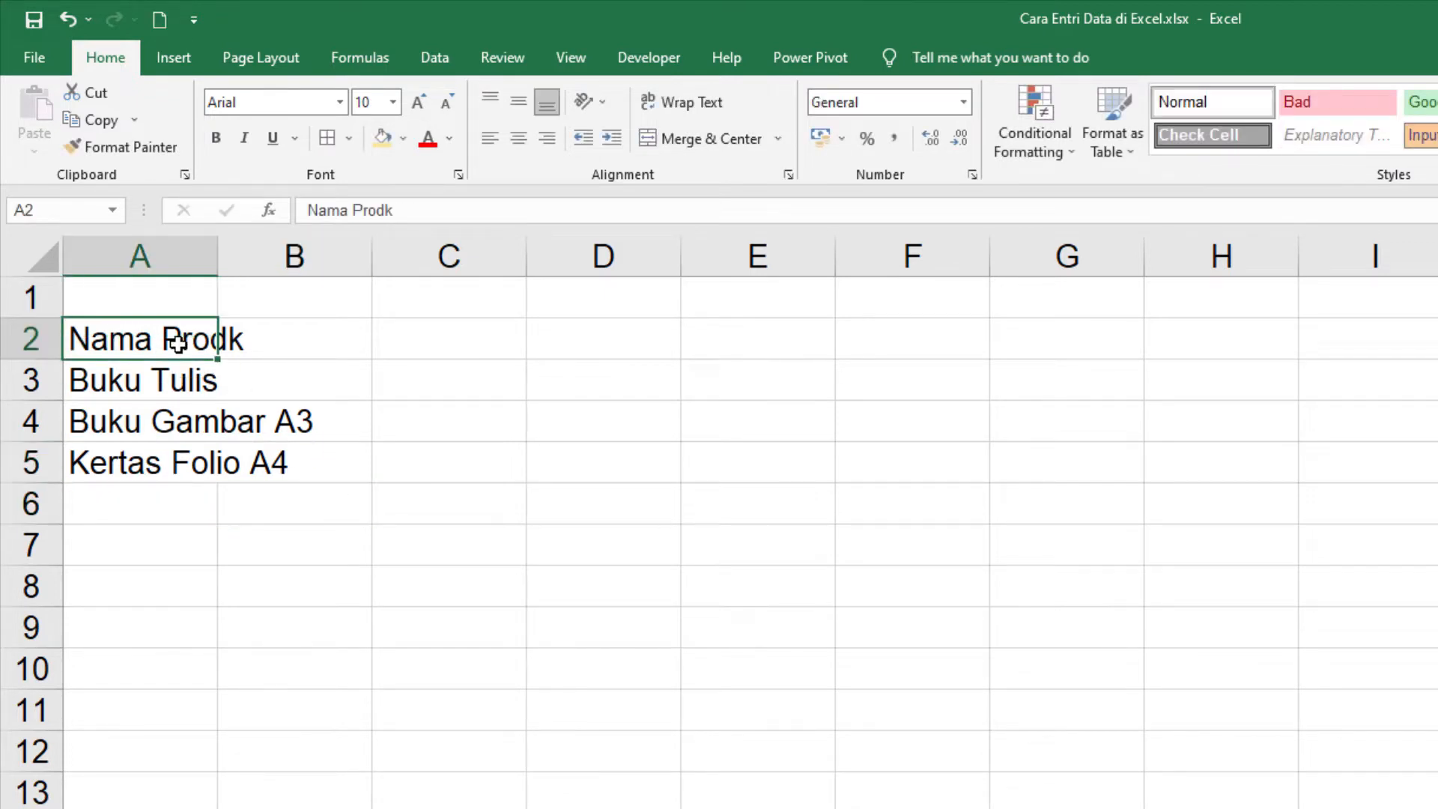
double_click(219, 271)
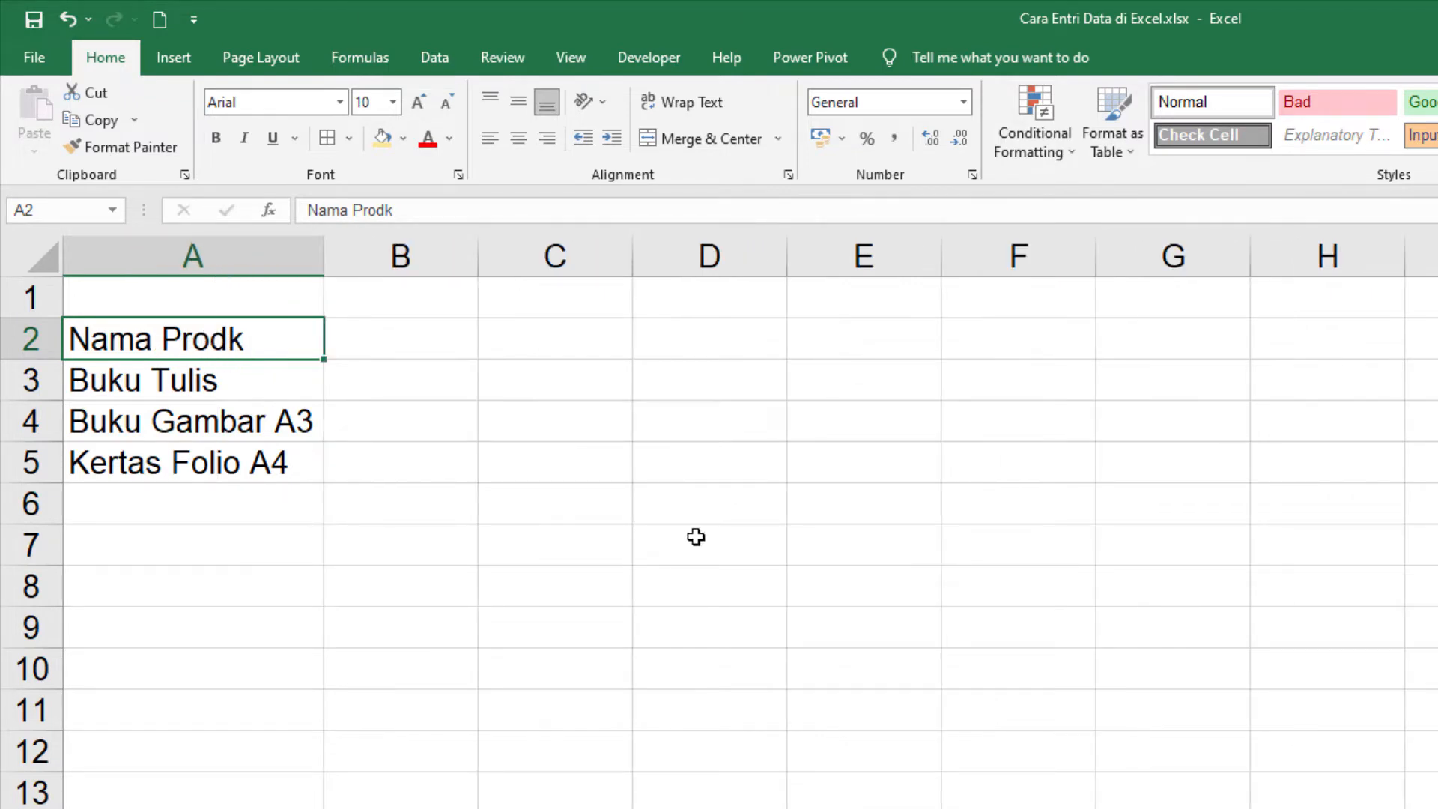
click(213, 394)
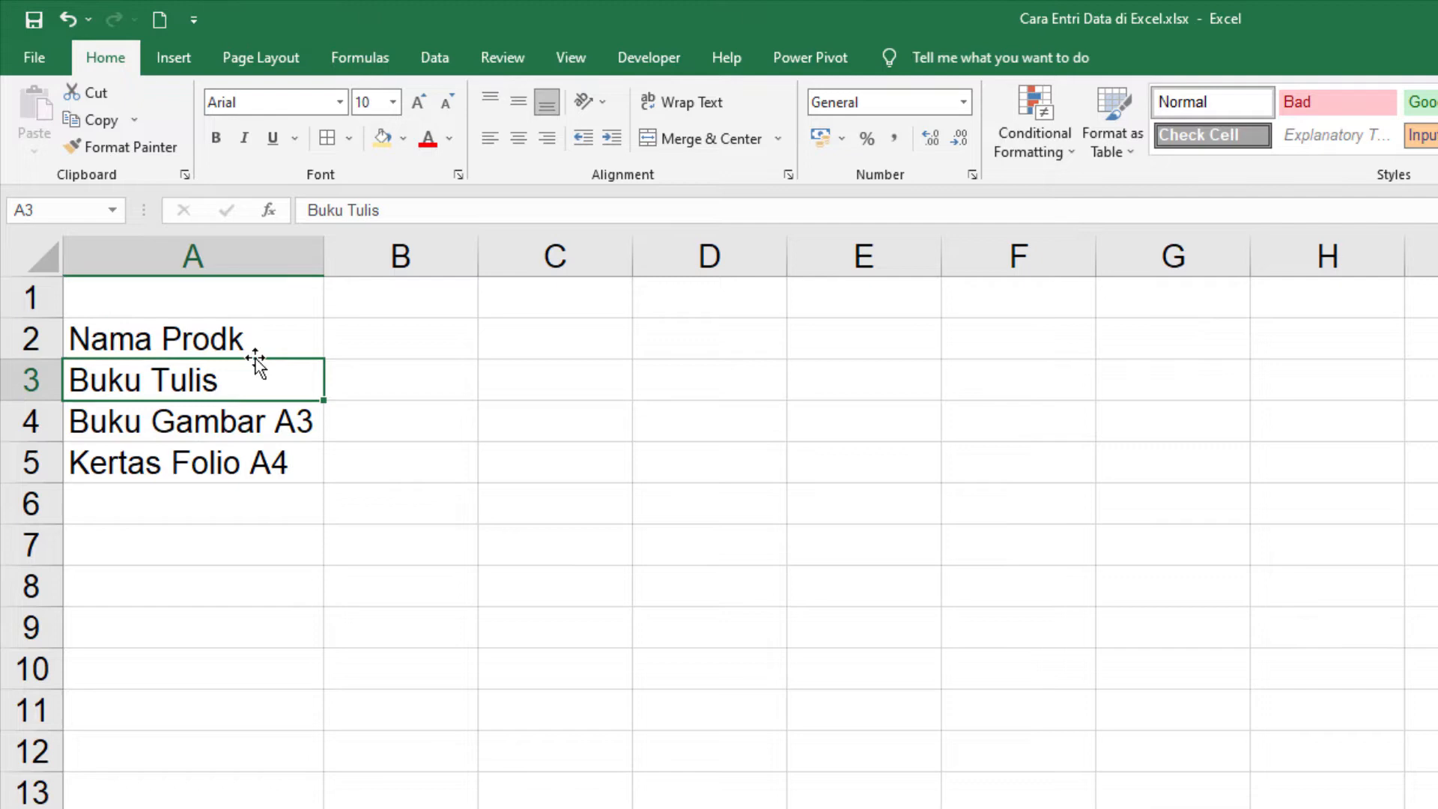
Step: Correct the misspelled header in cell A2 to "Nama Produk"
click(209, 339)
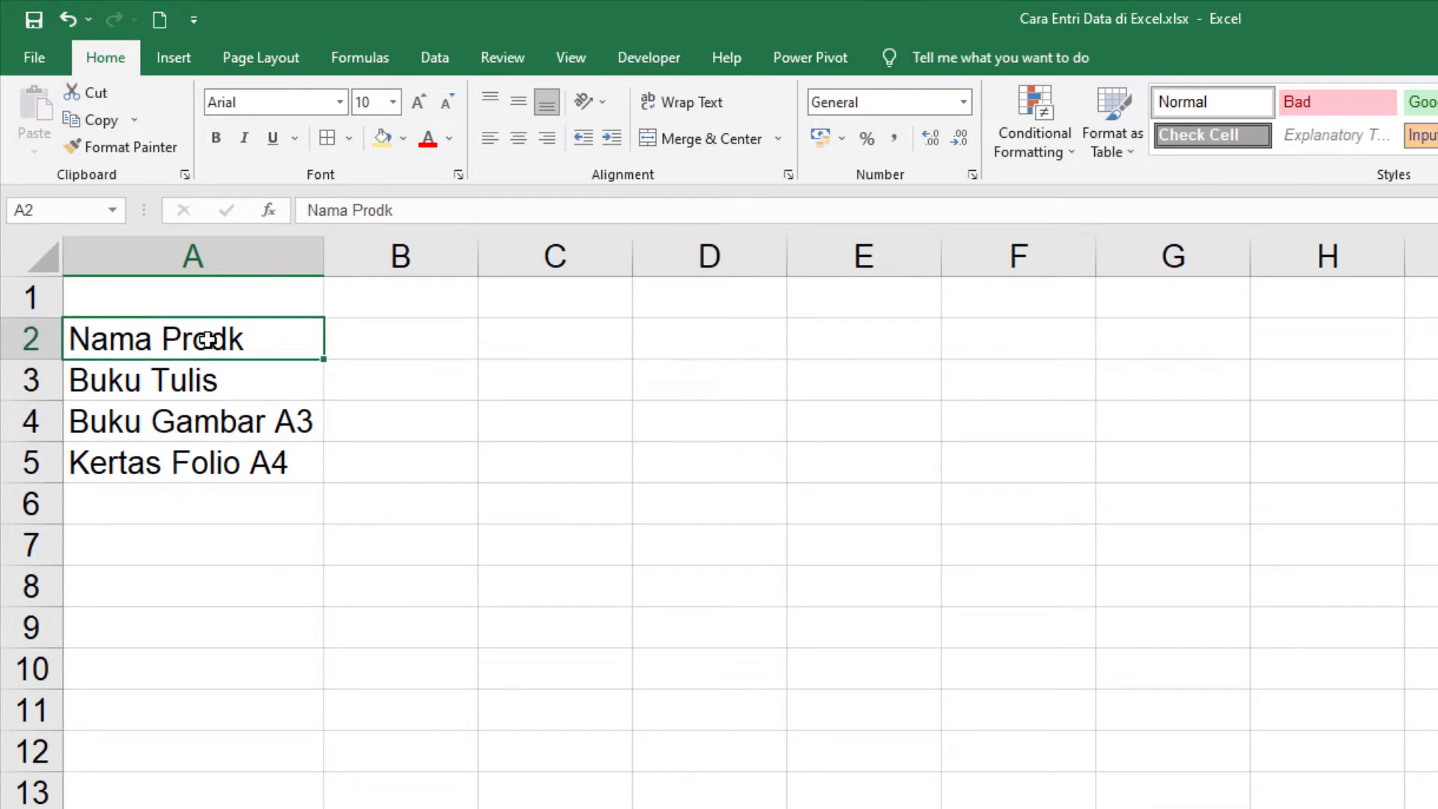
click(384, 212)
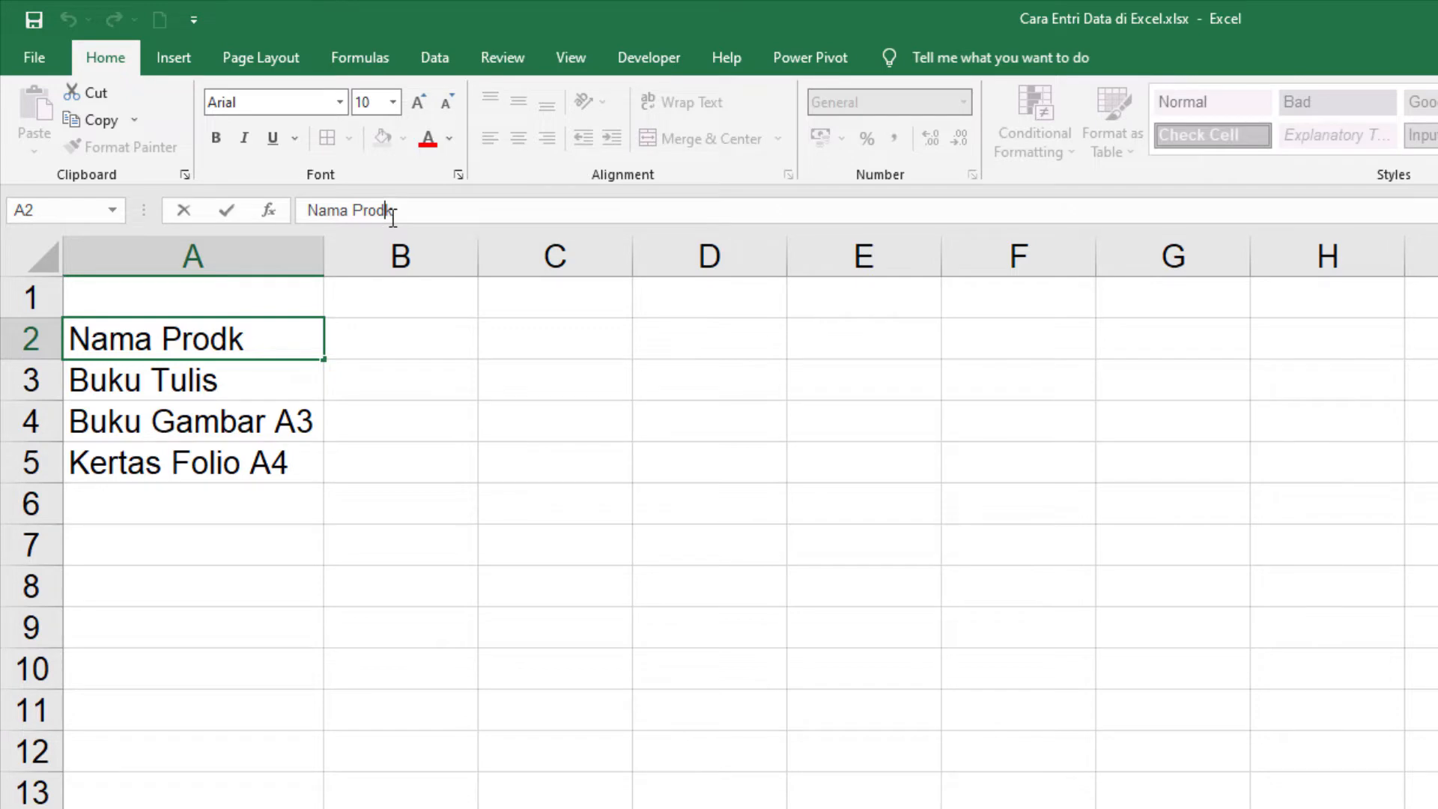
text(u)
key(Return)
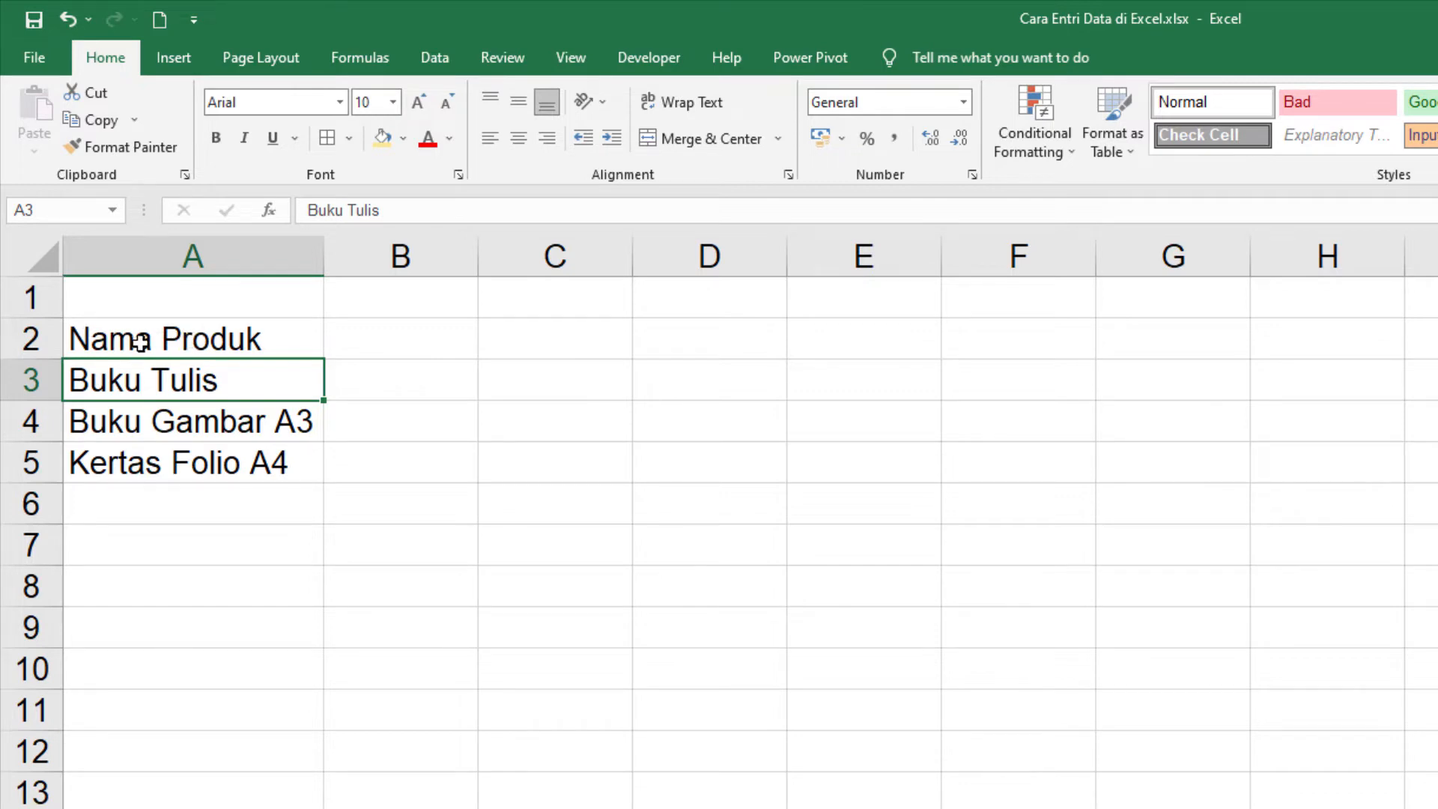
Step: Retype the ending "uk" of "Nama Produk" directly inside cell A2
double_click(193, 341)
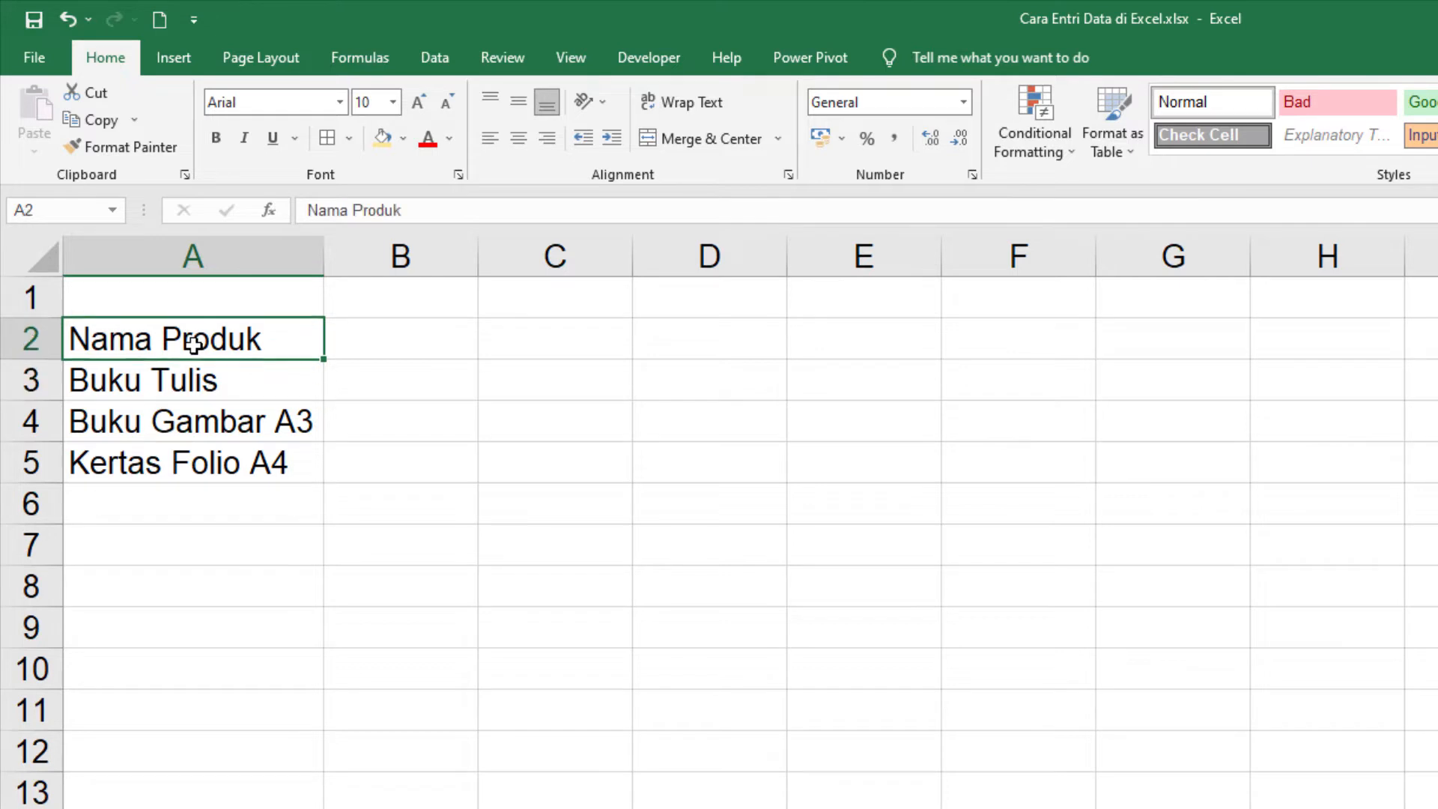
click(247, 339)
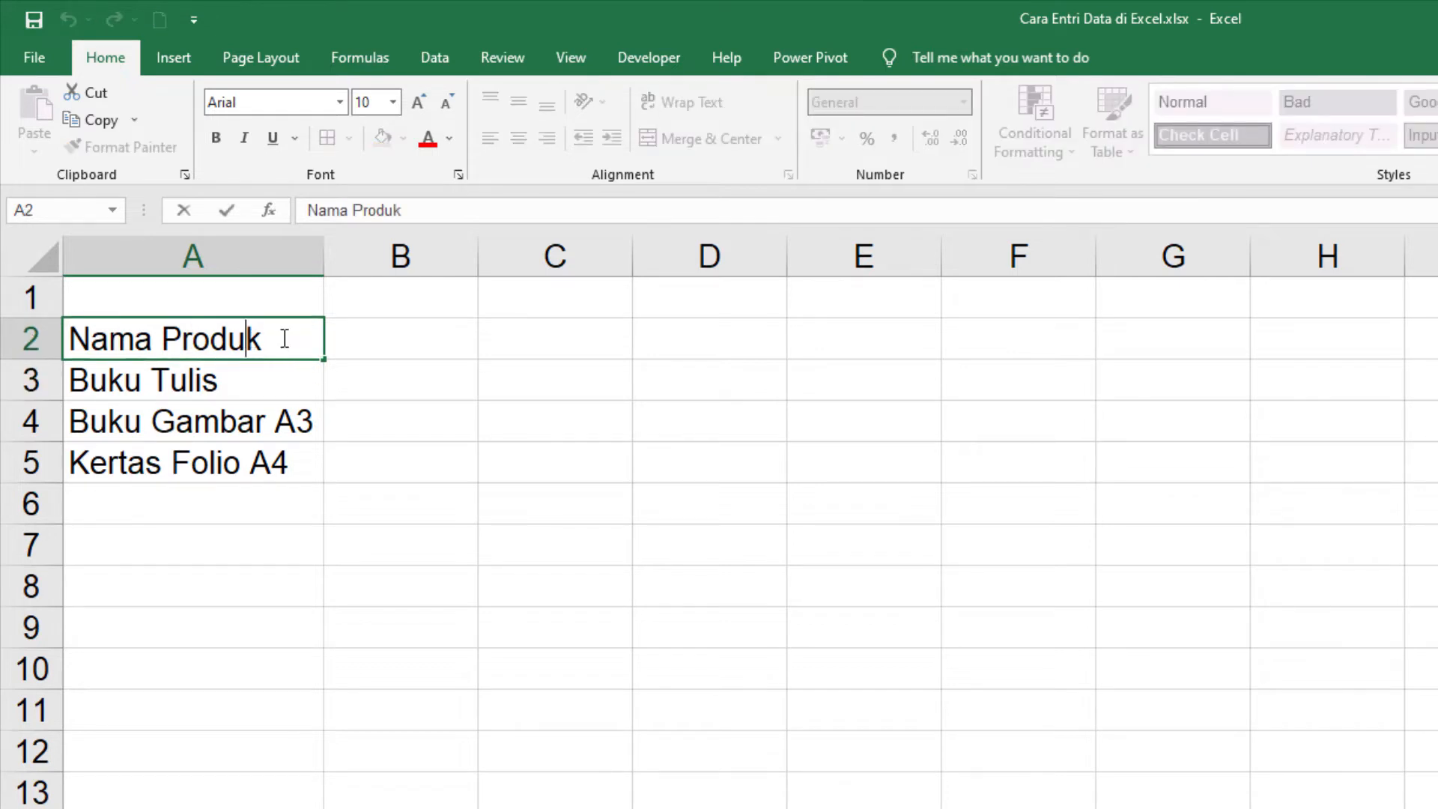
key(BackSpace)
text(uk)
key(Delete)
key(Return)
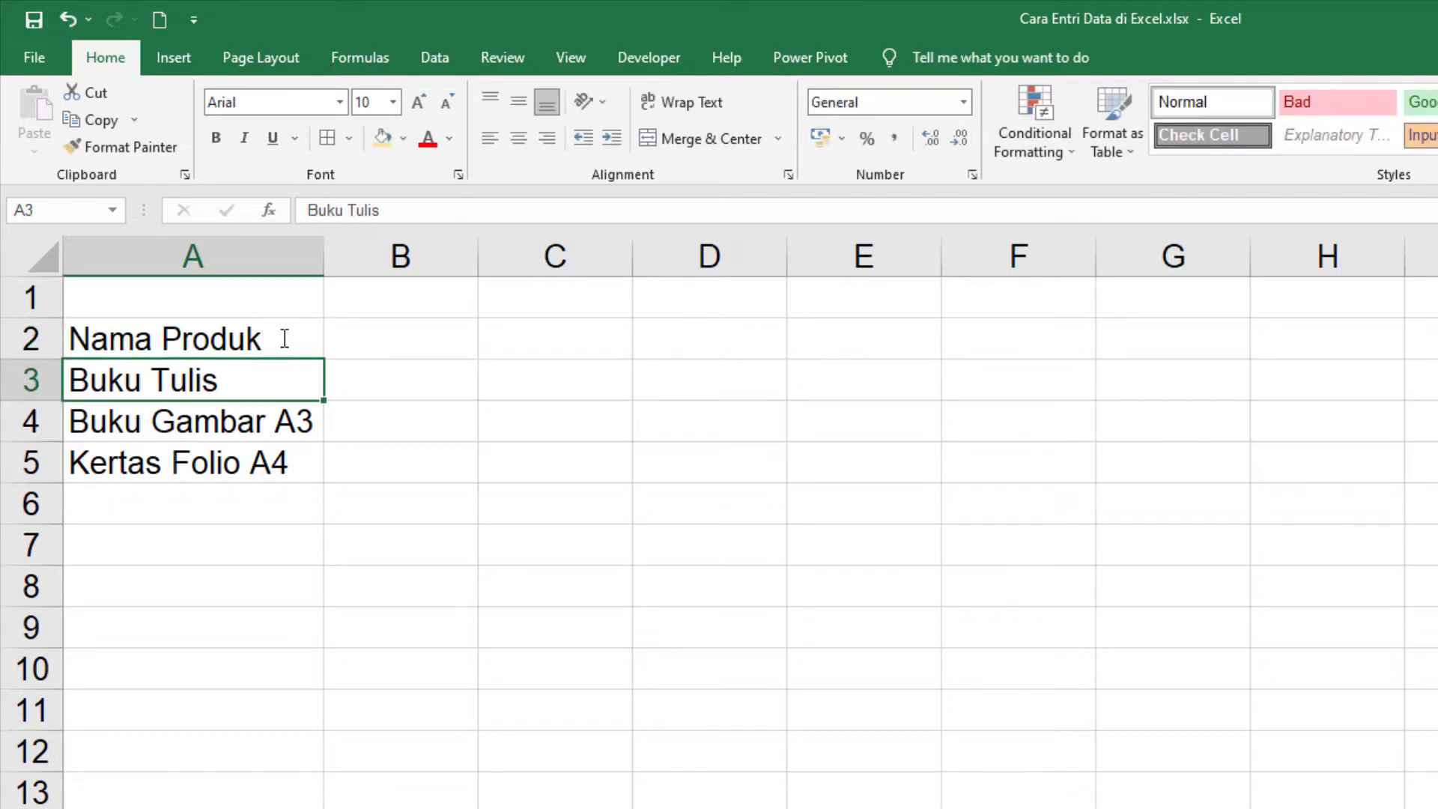
key(Right)
key(Up)
key(Left)
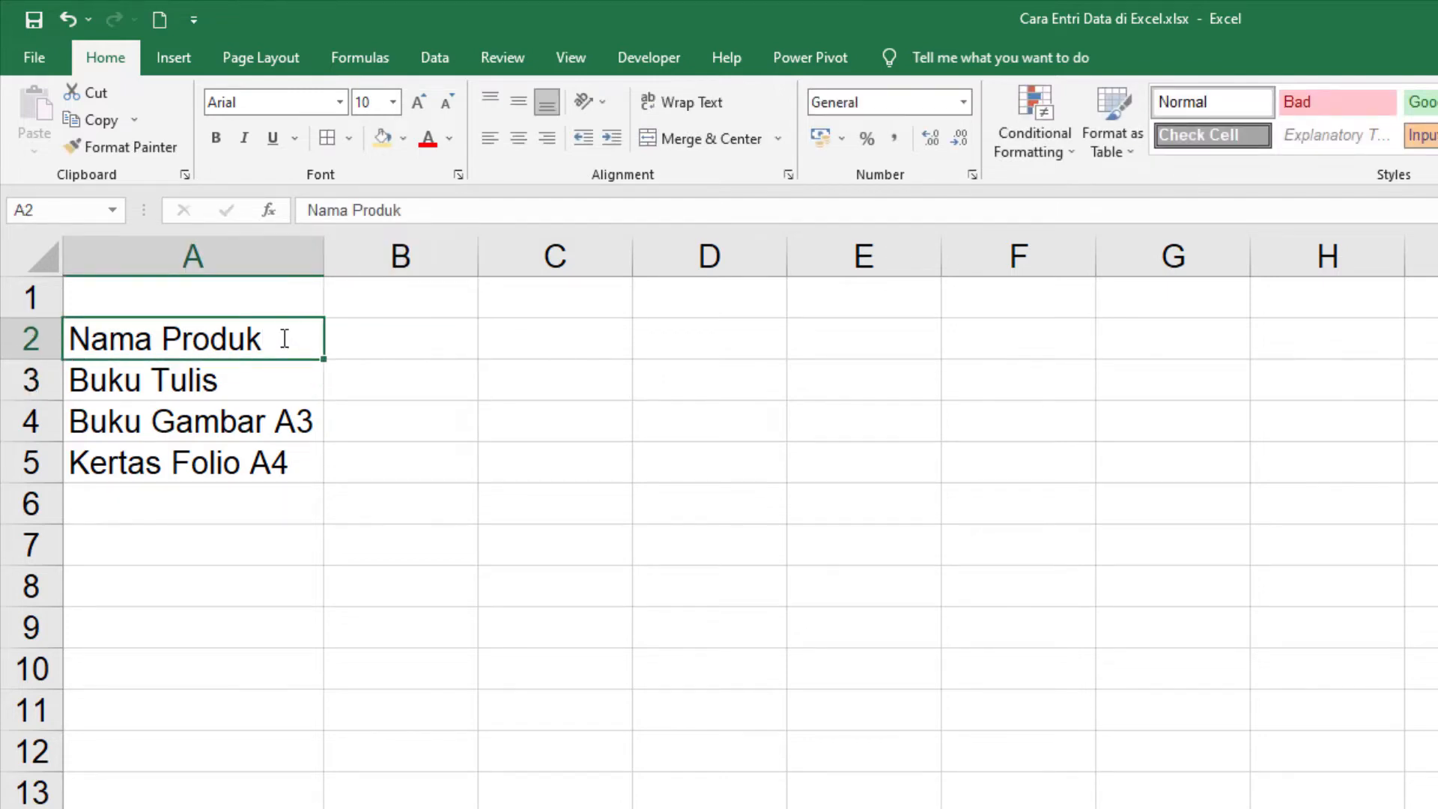
key(Down)
key(Right)
key(Up)
key(Left)
key(Down)
key(Right)
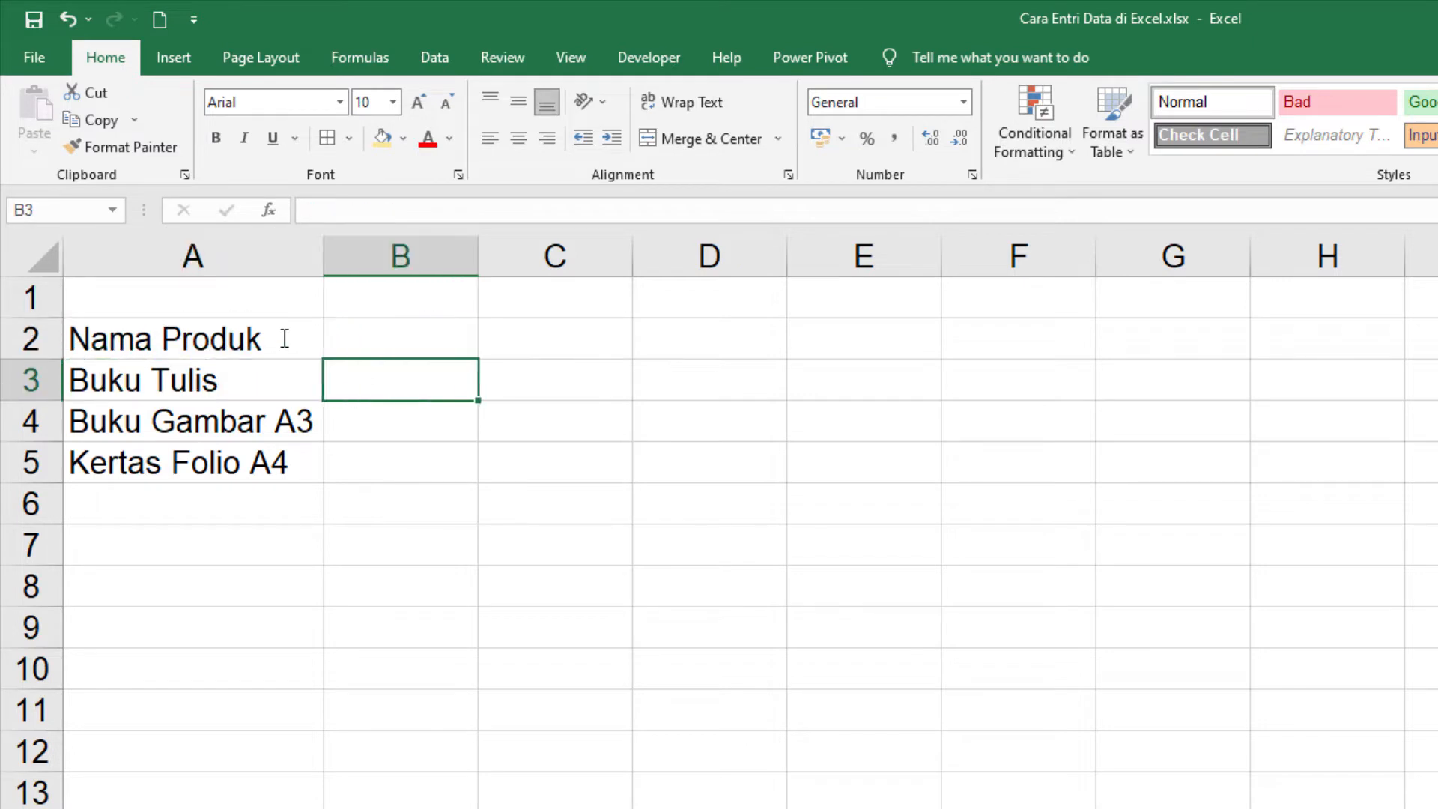
key(Down)
key(Left)
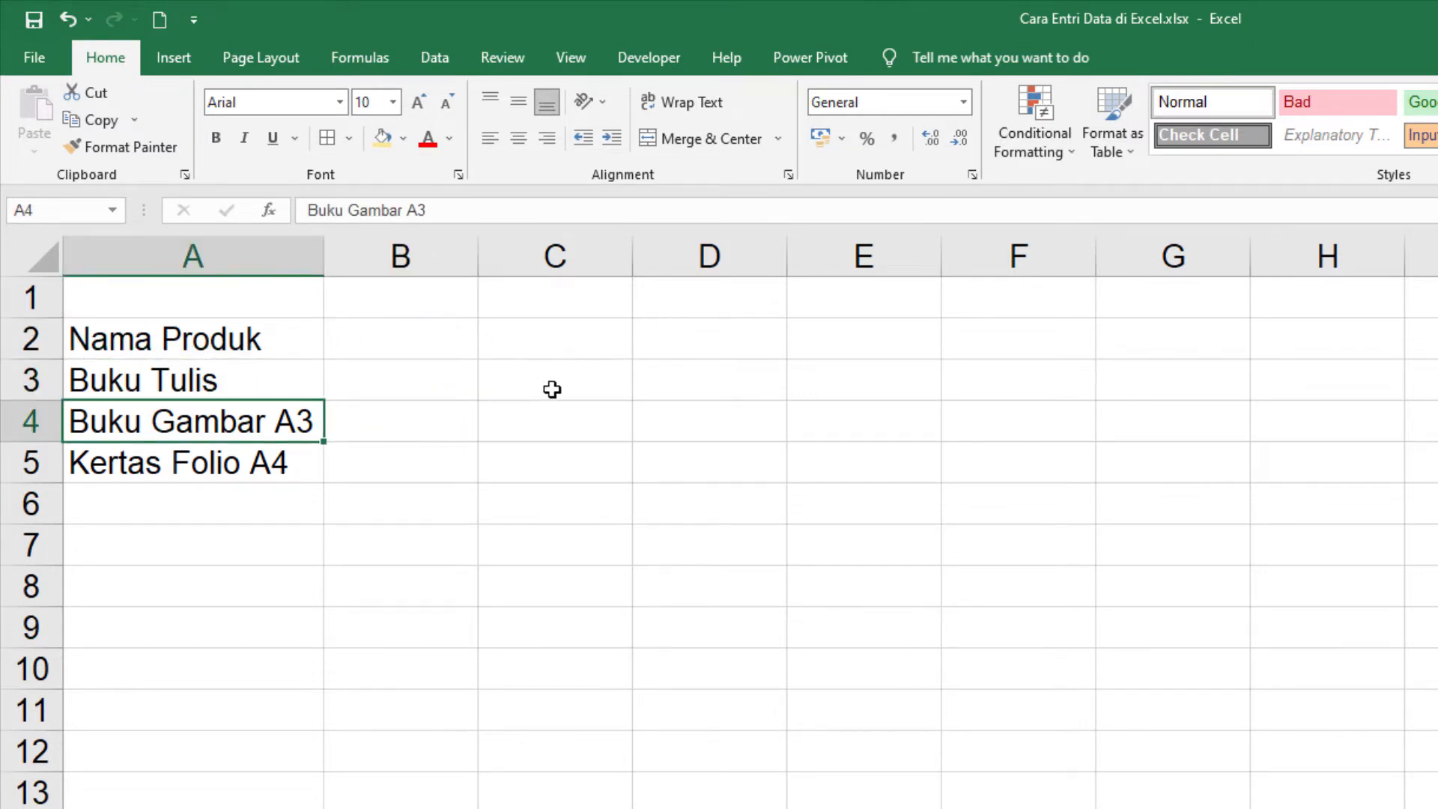
Step: Fill in the Buku Tulis row with 120, 100, 125, 50, 200 and 100 in cells B3 to G3
click(416, 376)
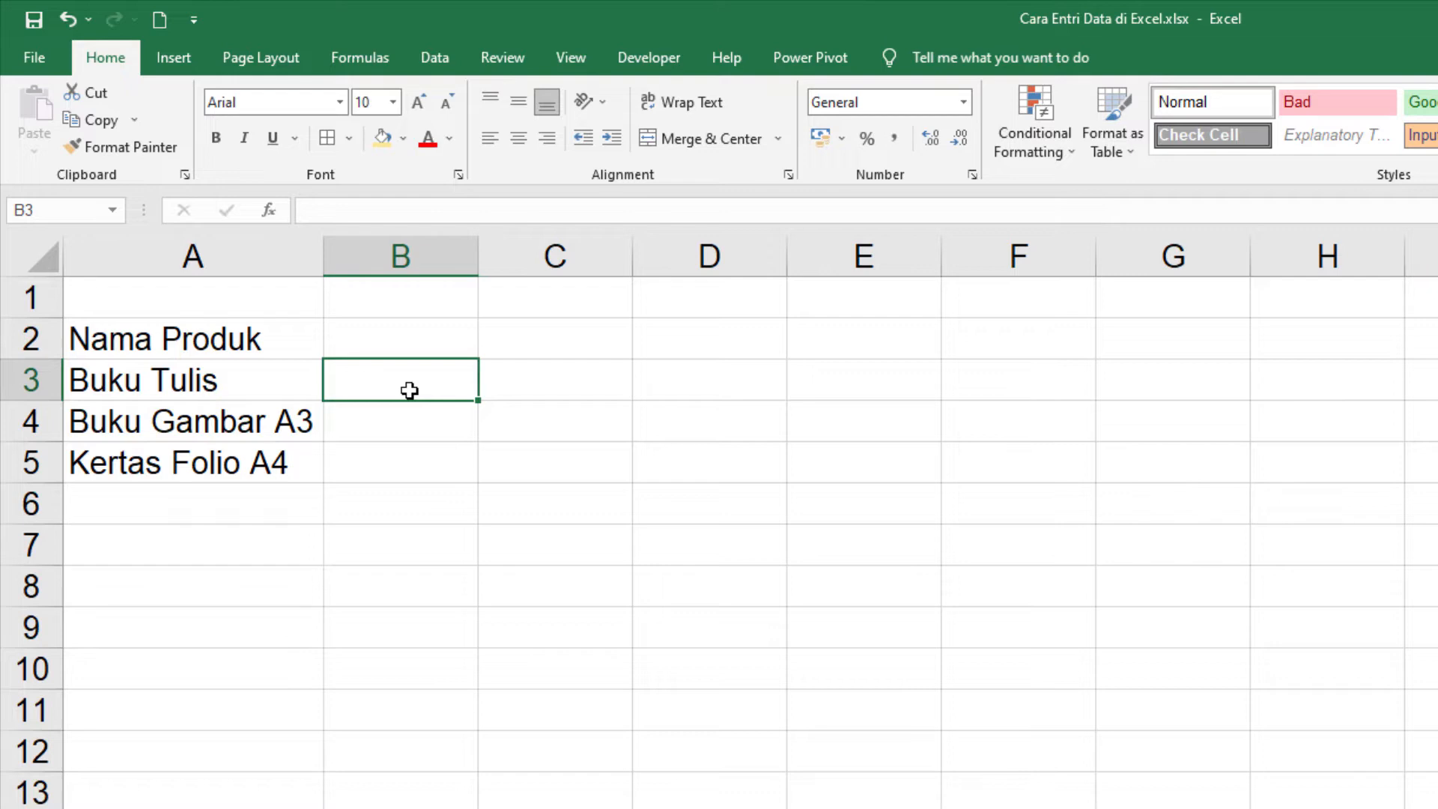
text(120)
key(Tab)
text(100)
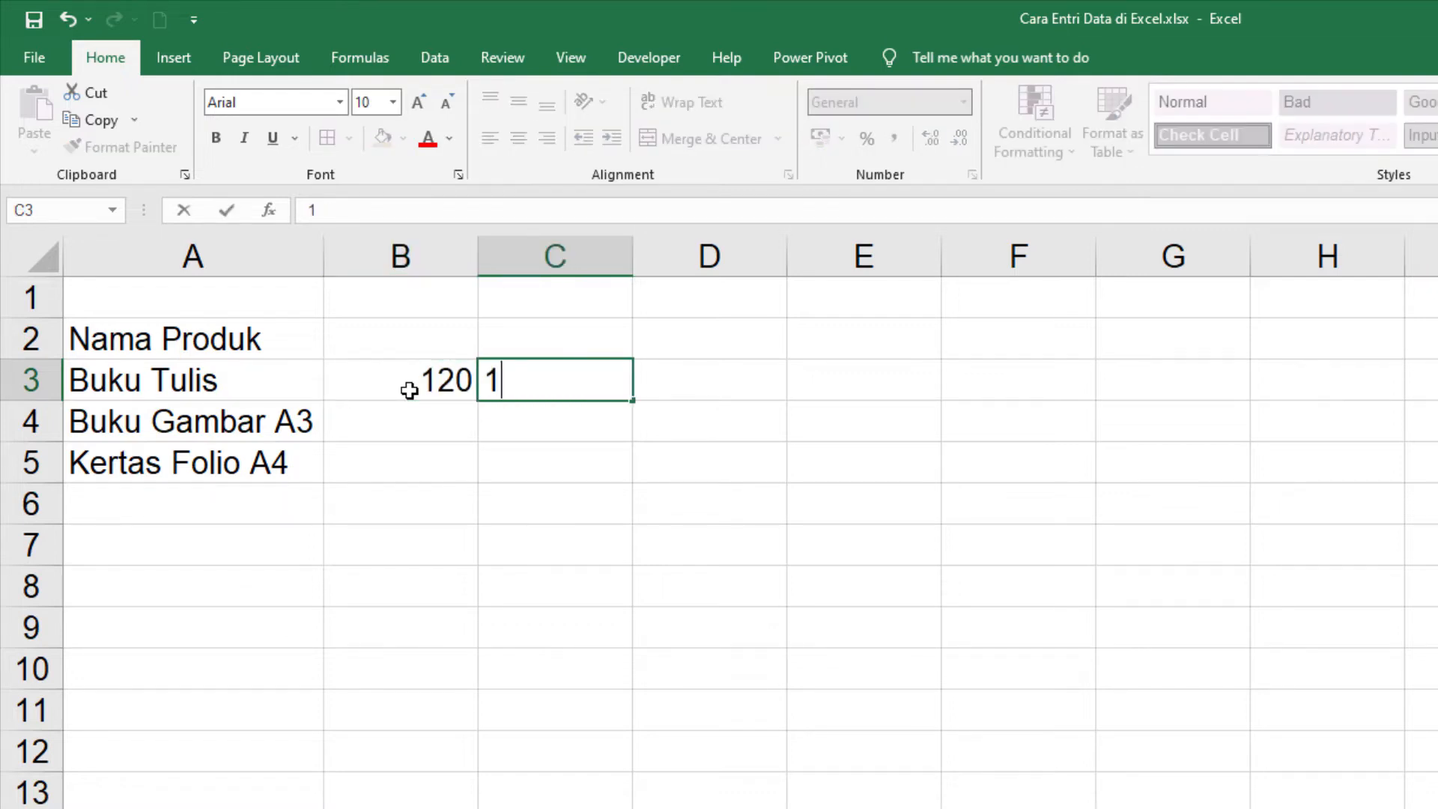
key(Tab)
text(125)
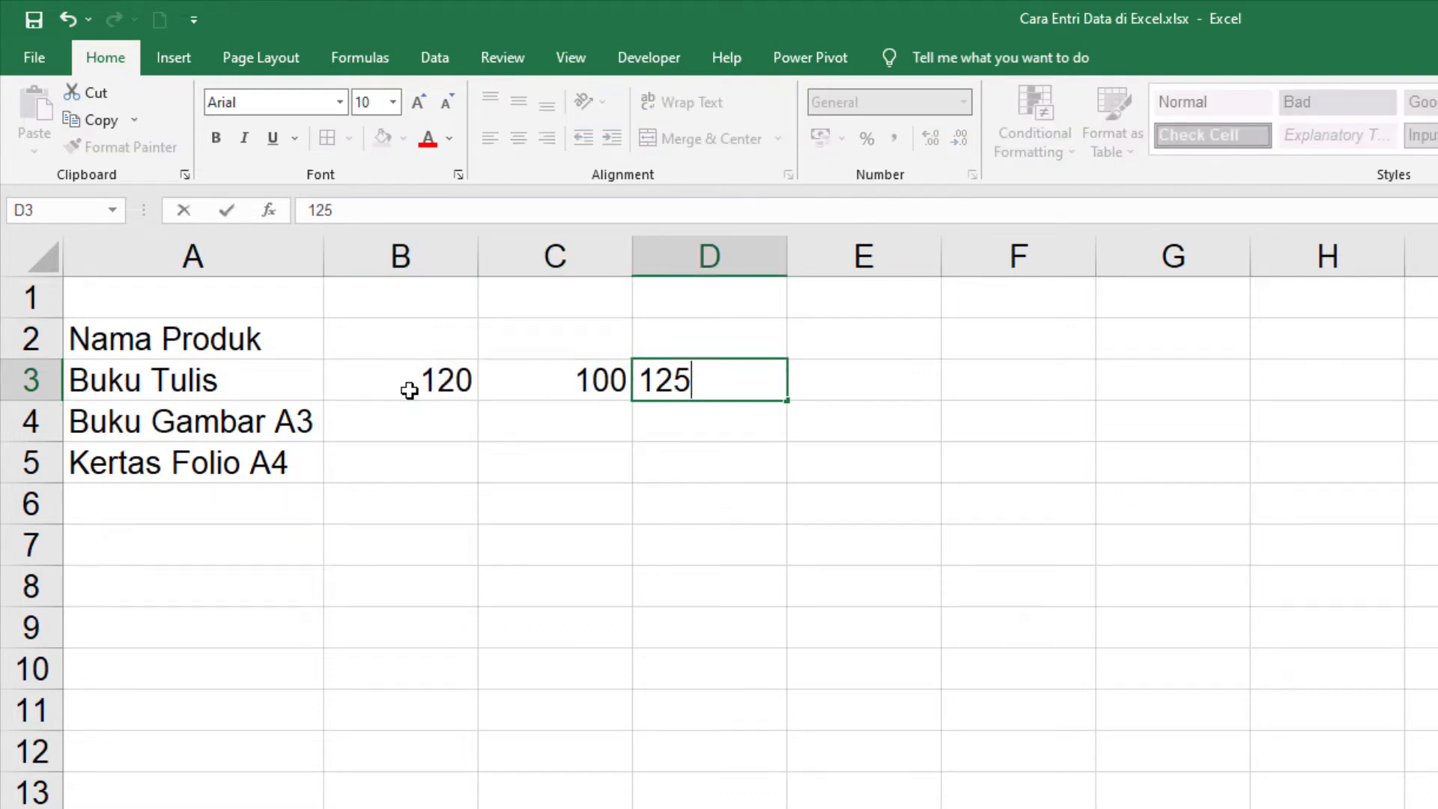
key(Tab)
text(50)
key(Tab)
text(200)
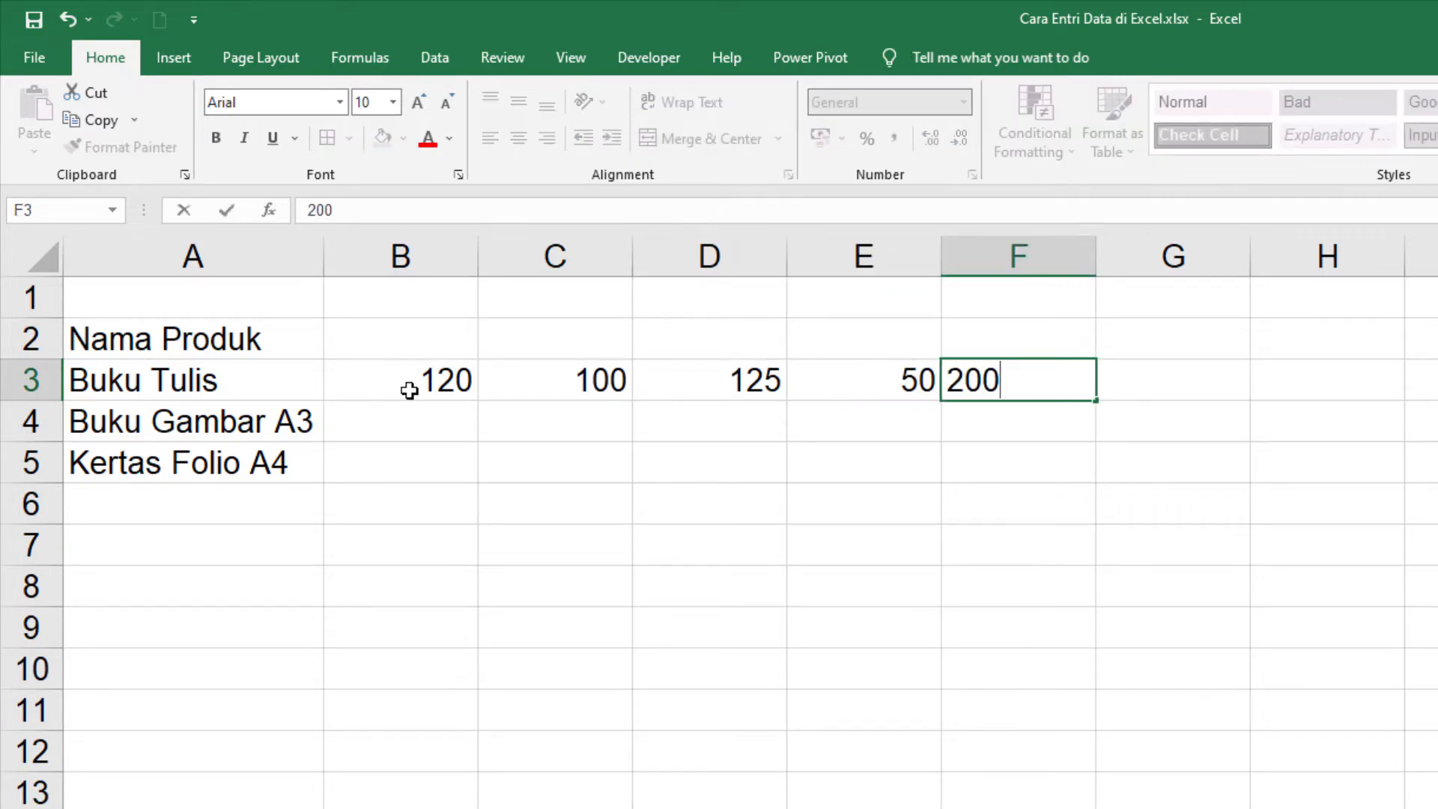
key(Tab)
key(Return)
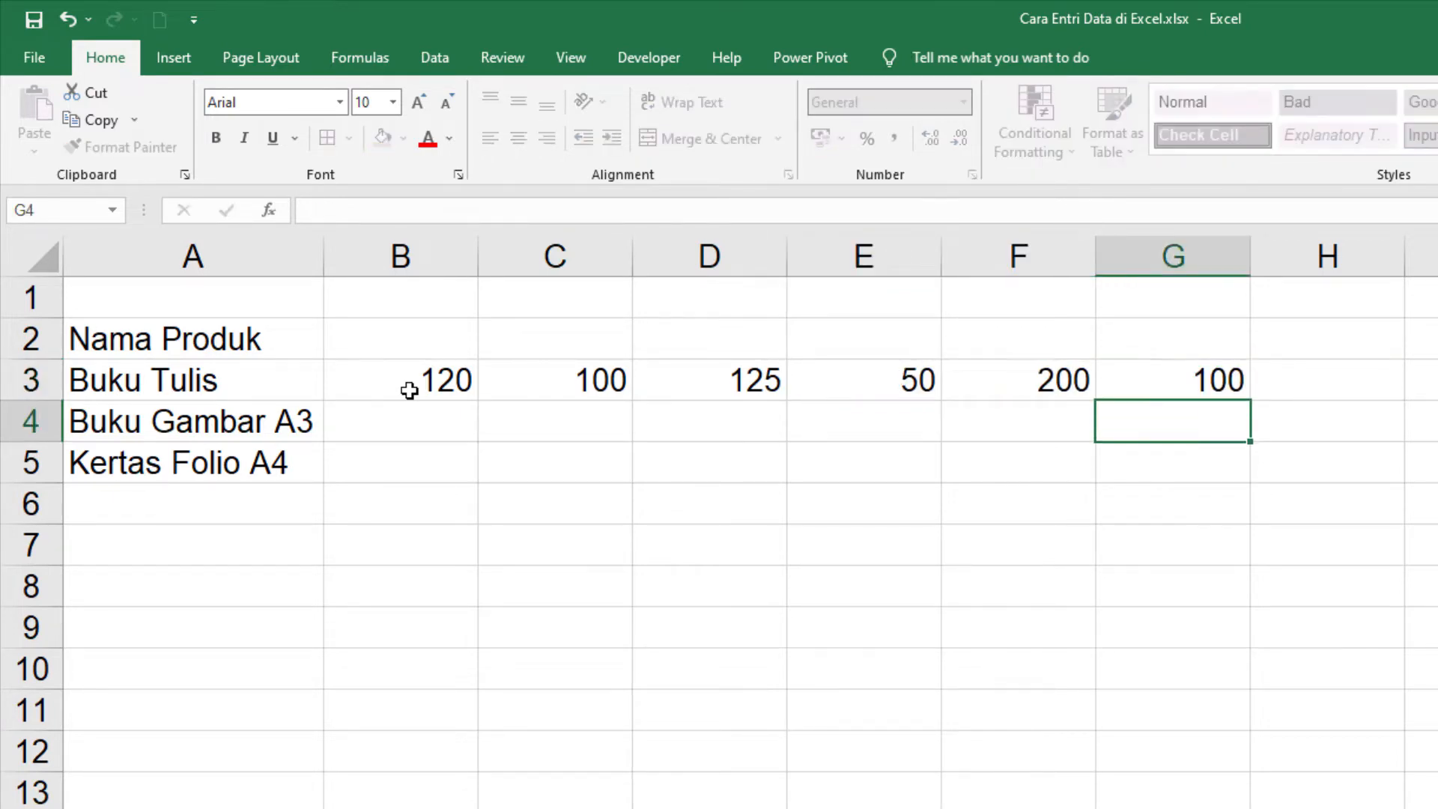
Step: Fill in the Buku Gambar A3 row with 50, 45, 35, 40, 25 and 30 in cells B4 to G4
key(Left)
key(Left)
key(Left)
key(Left)
key(Left)
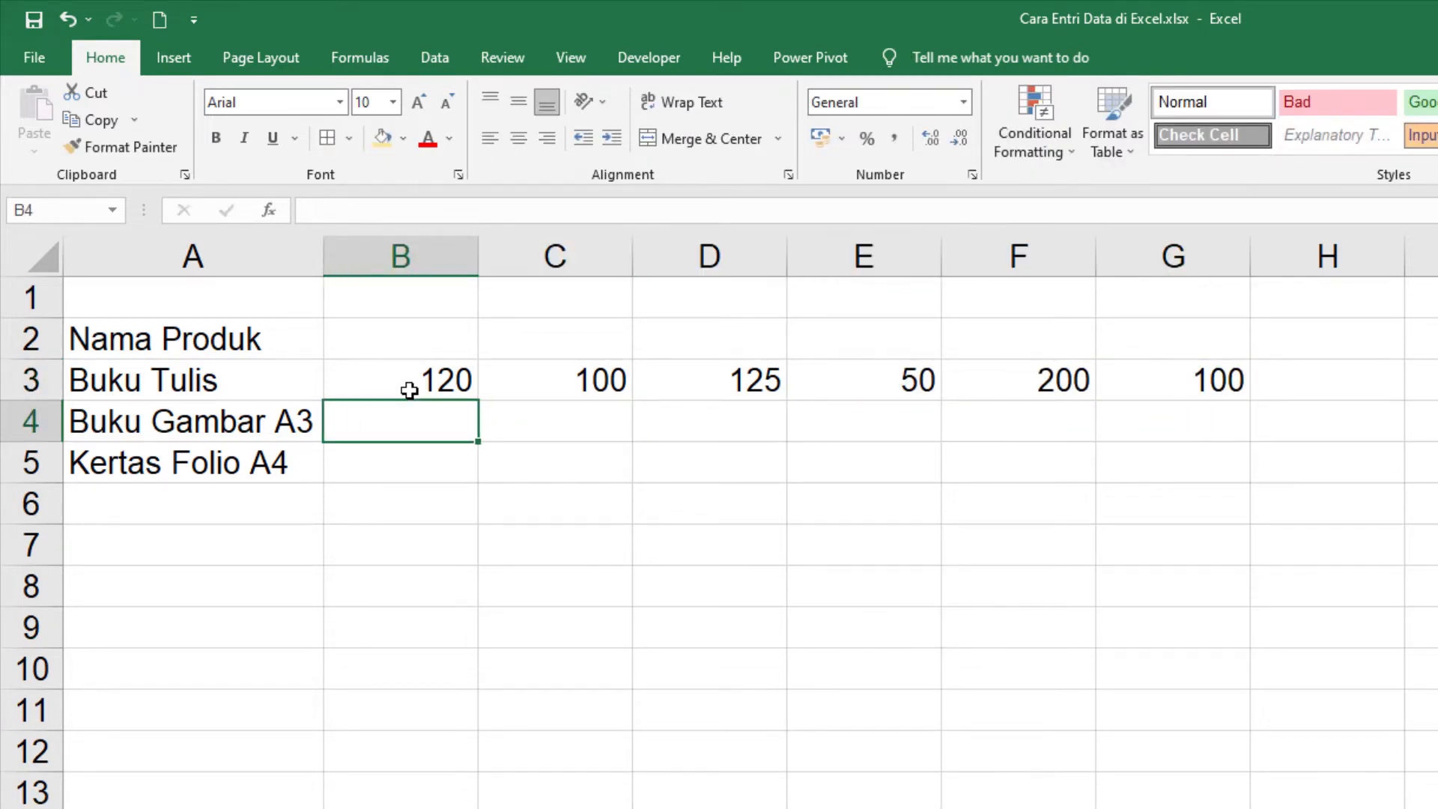
text(50)
key(Tab)
text(45)
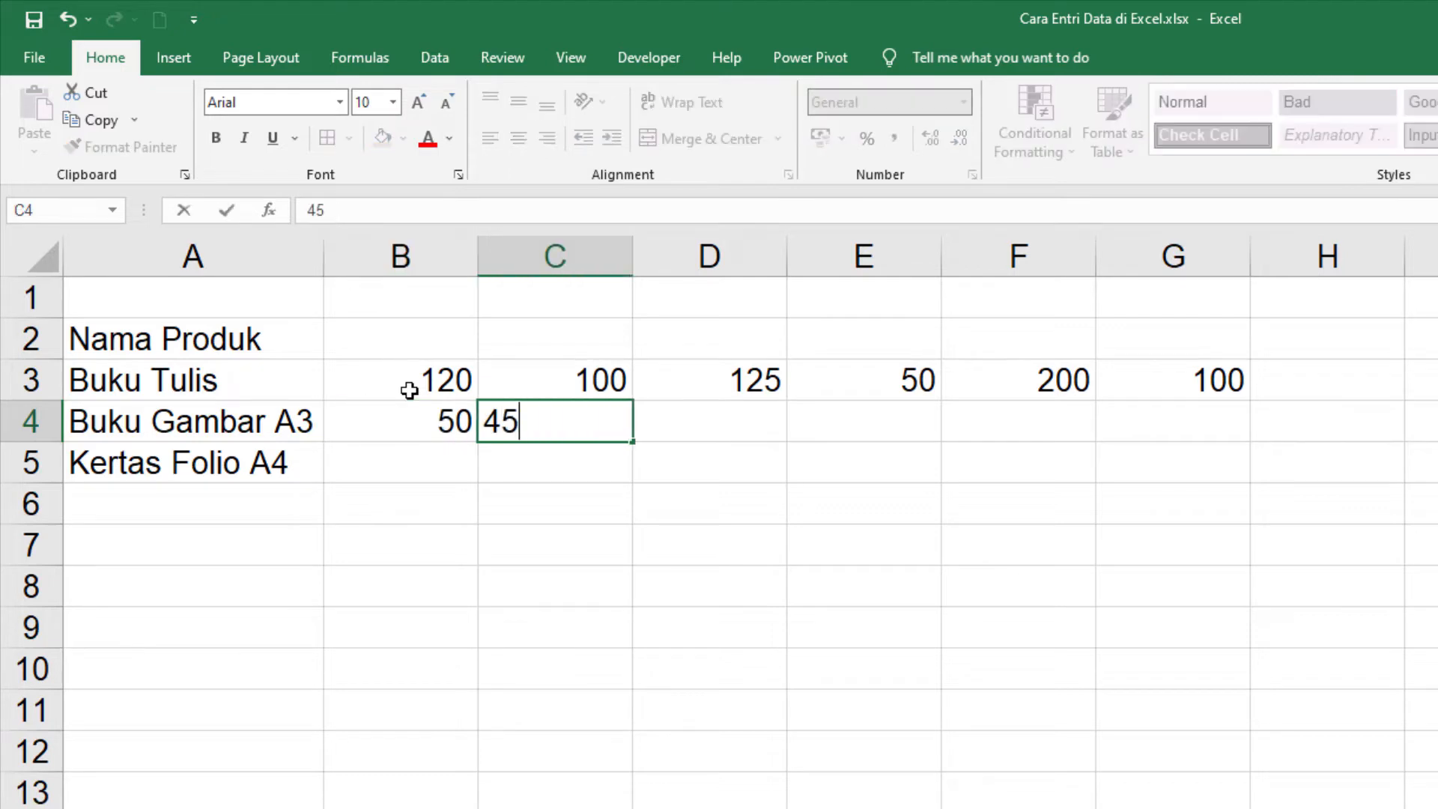
key(Tab)
text(35)
key(Tab)
text(40)
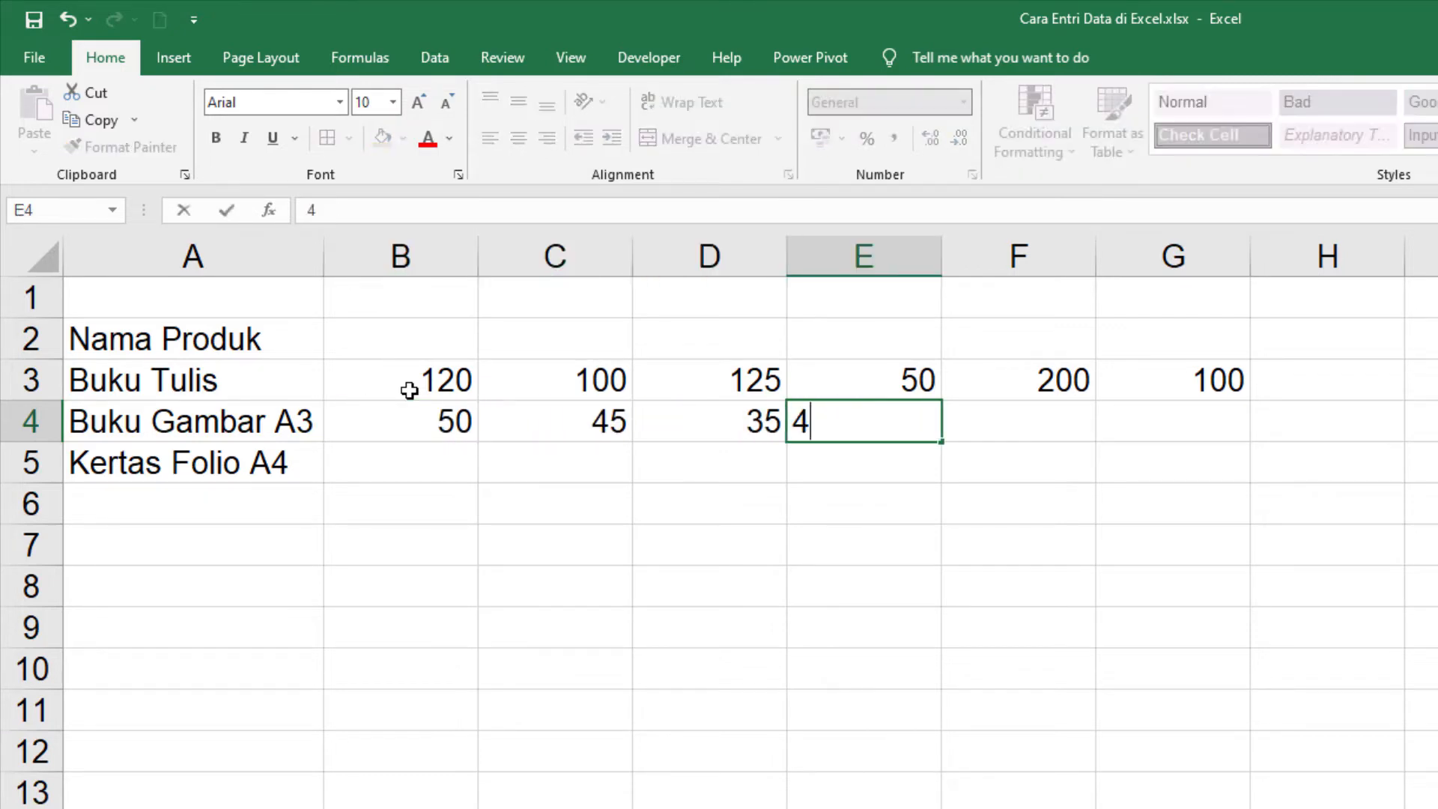
key(Tab)
text(25)
key(Tab)
text(30)
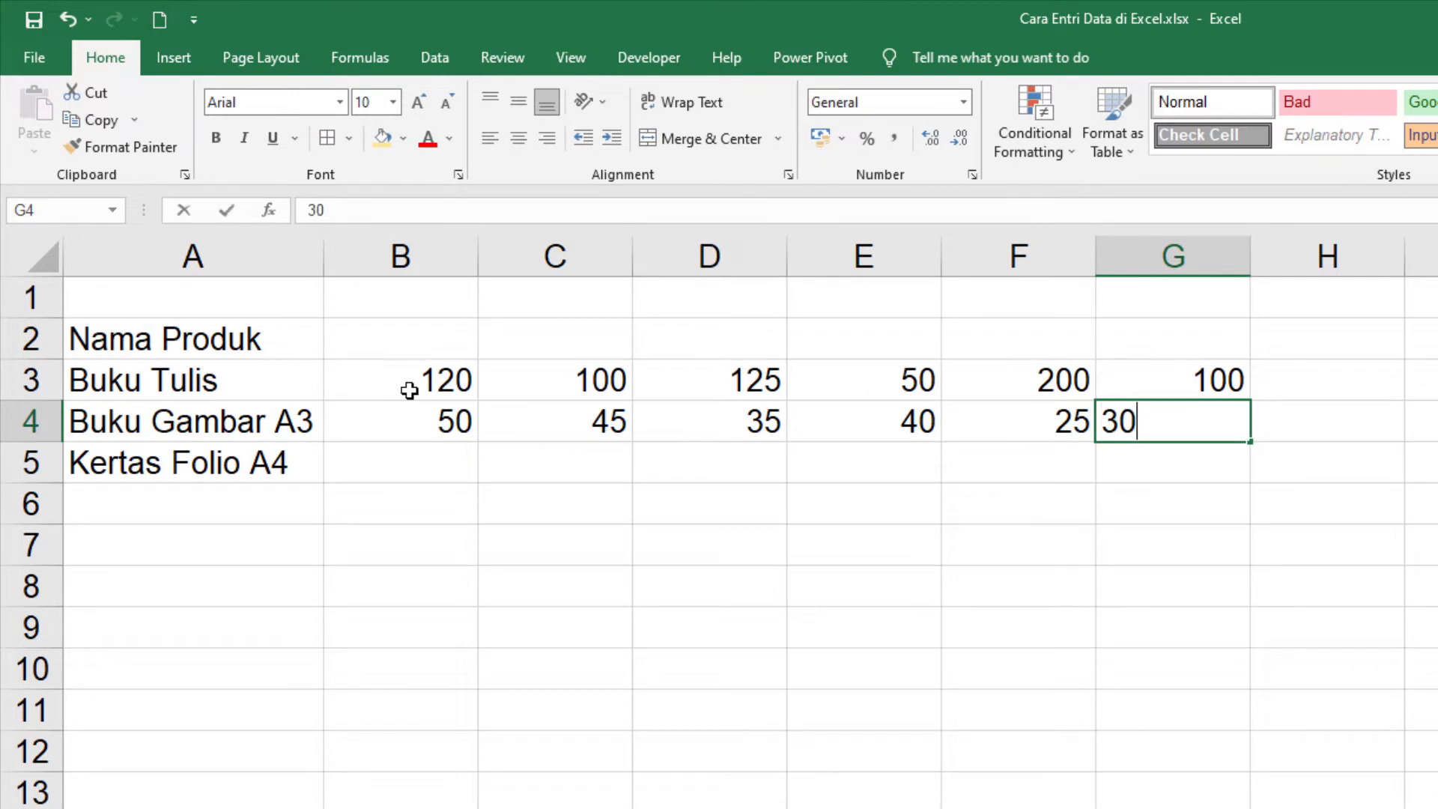
key(Down)
Step: Fill in the Kertas Folio A4 row with 10, 5, 7, 8, 15 and 12 in cells B5 to G5
key(Left)
key(Left)
key(Left)
key(Left)
key(Left)
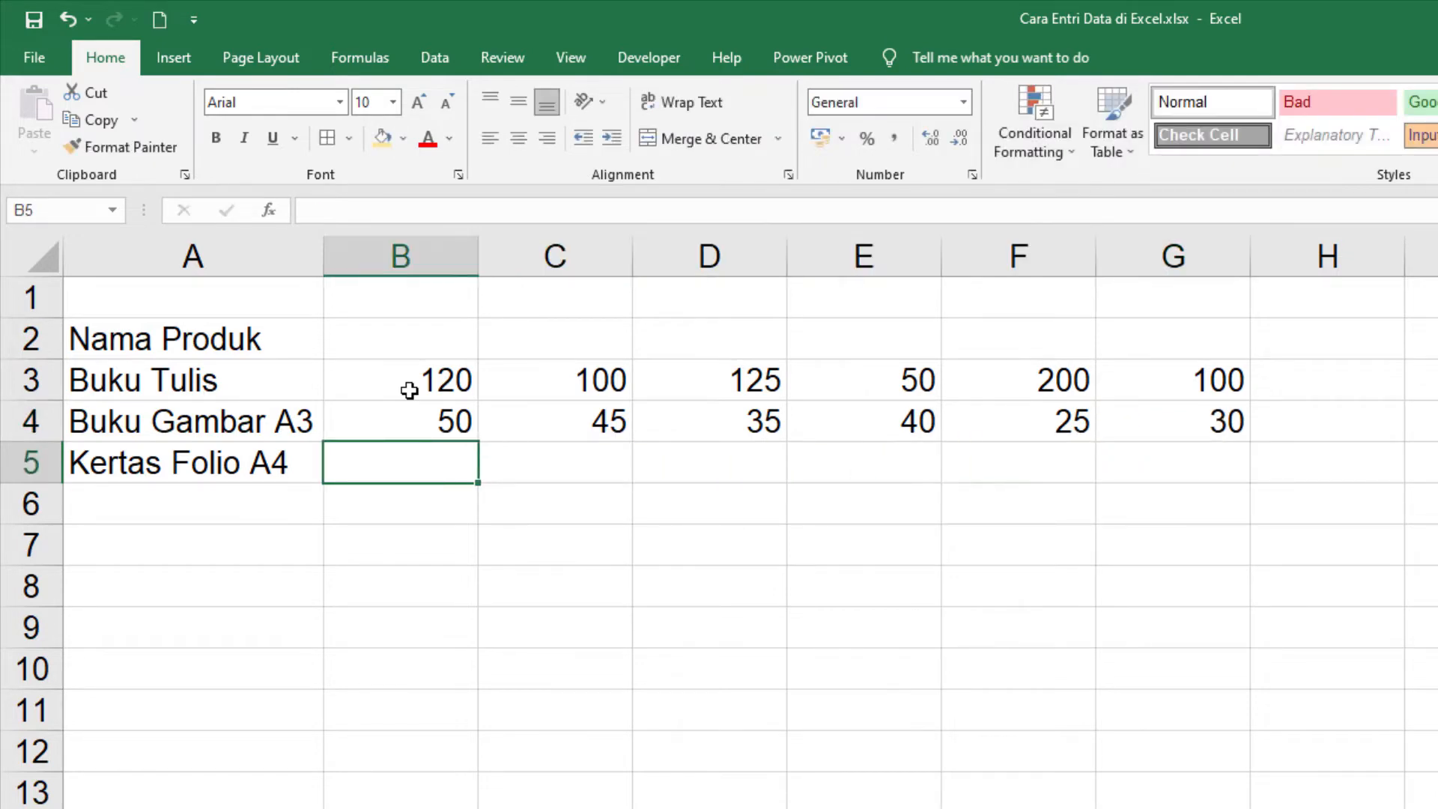
text(10)
key(Tab)
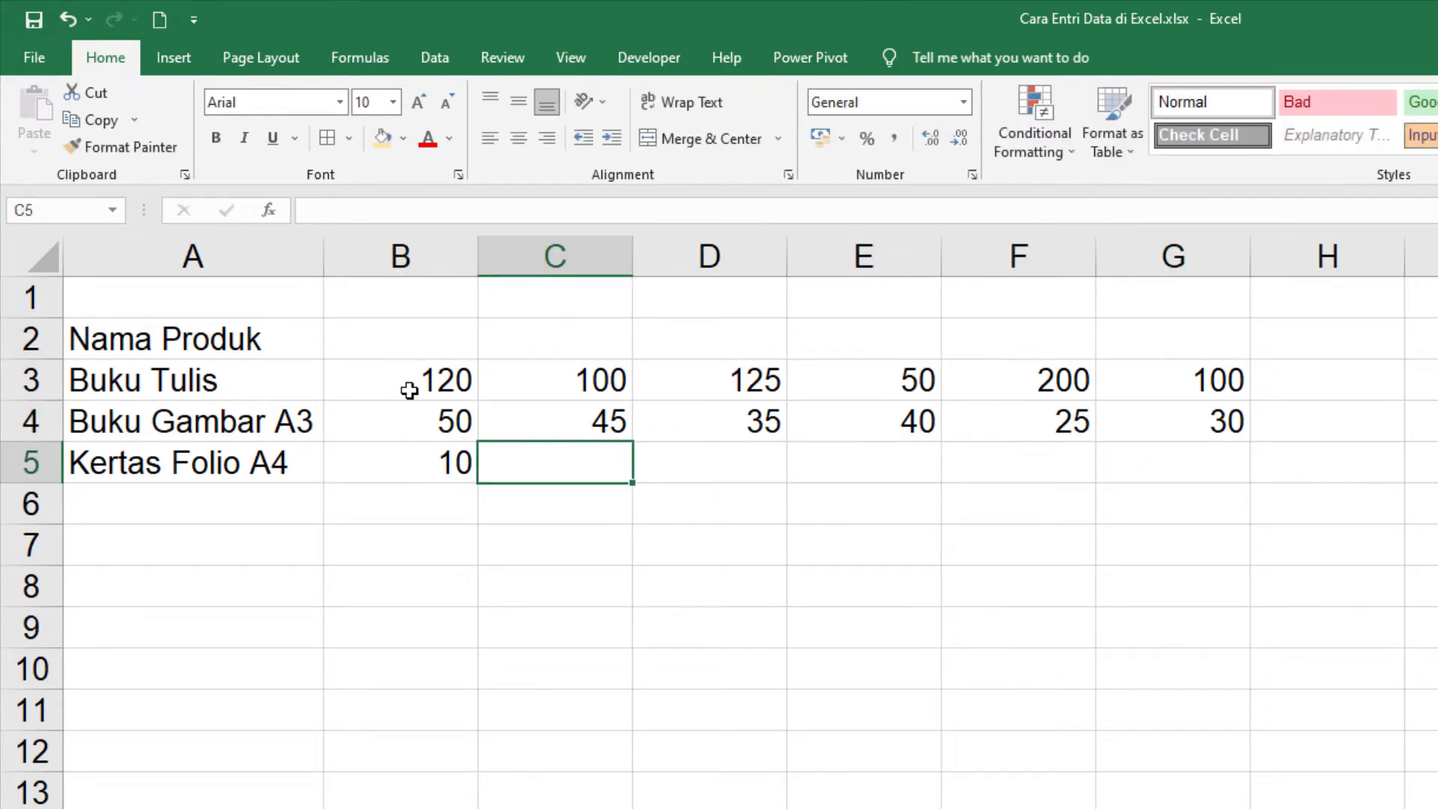
text(5)
key(Tab)
text(7)
key(Tab)
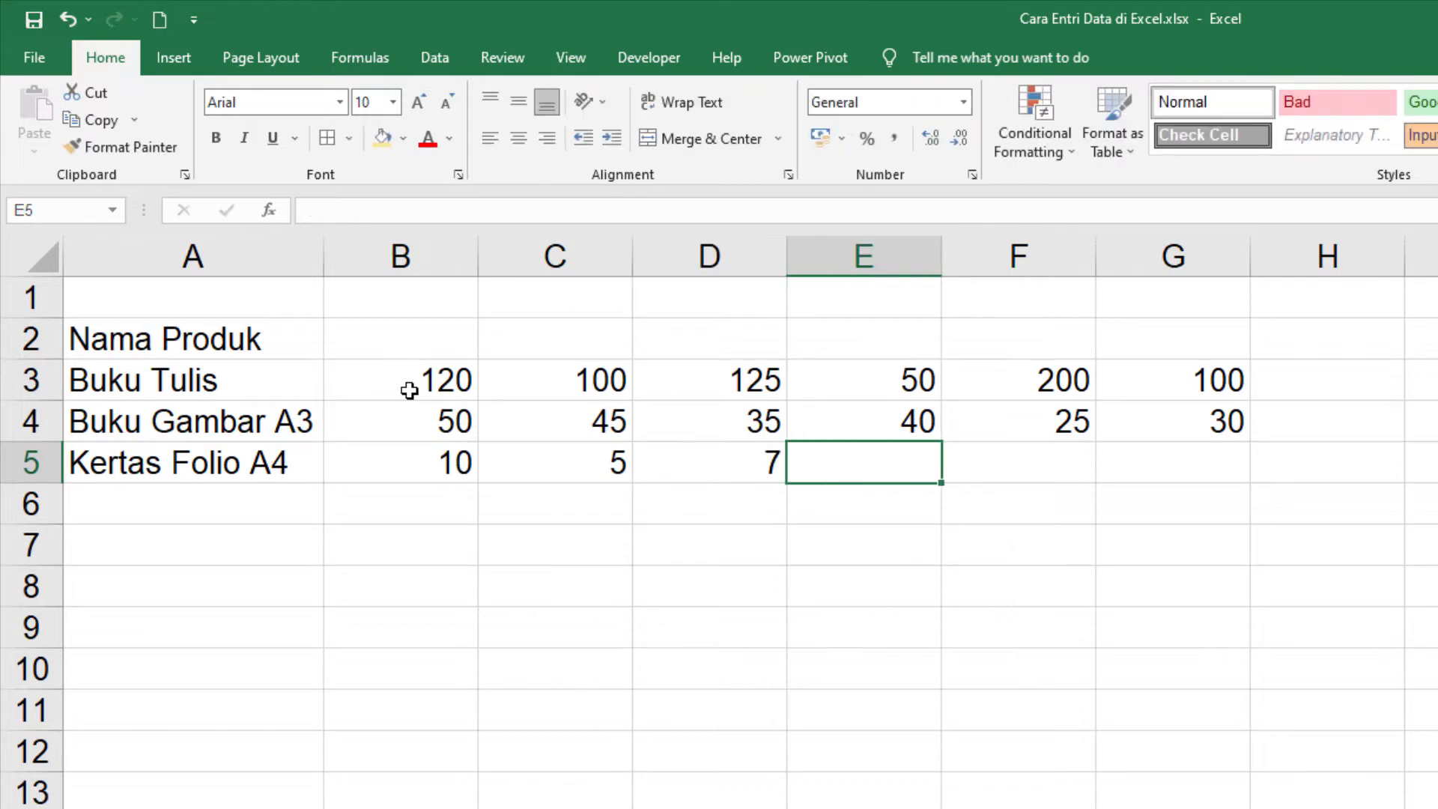
text(8)
key(Tab)
text(15)
key(Tab)
text(12)
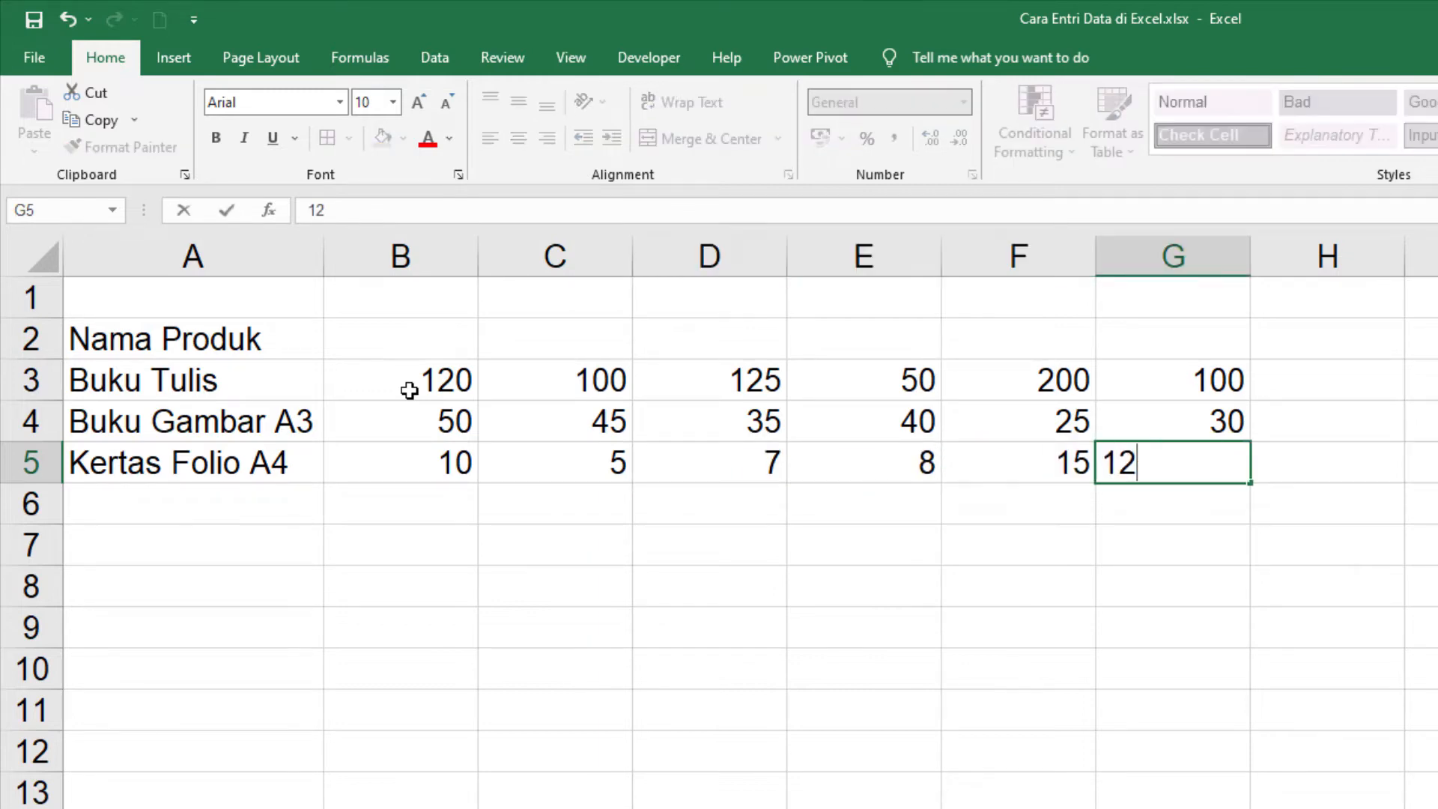
key(Down)
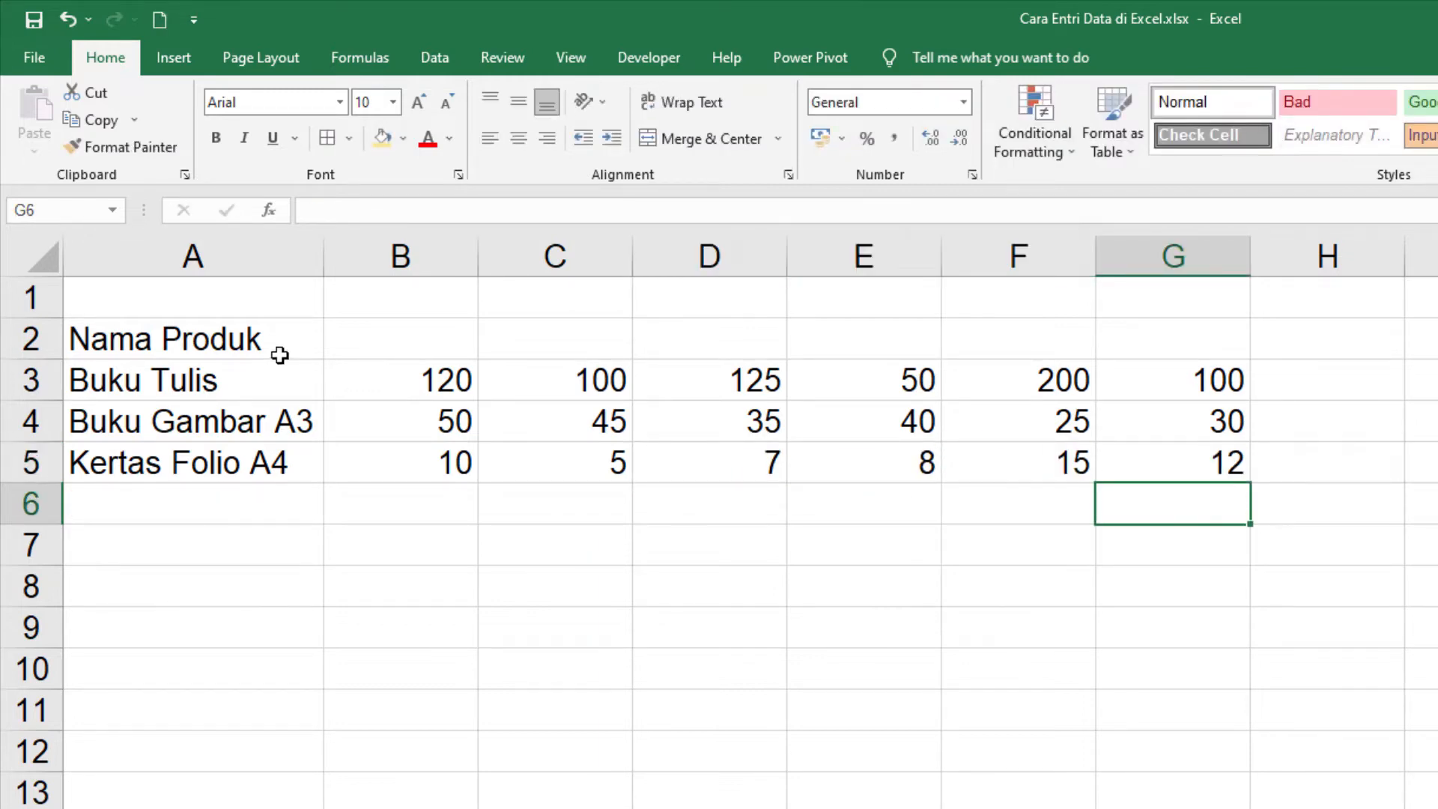
Step: Switch to the Autofill worksheet
click(380, 338)
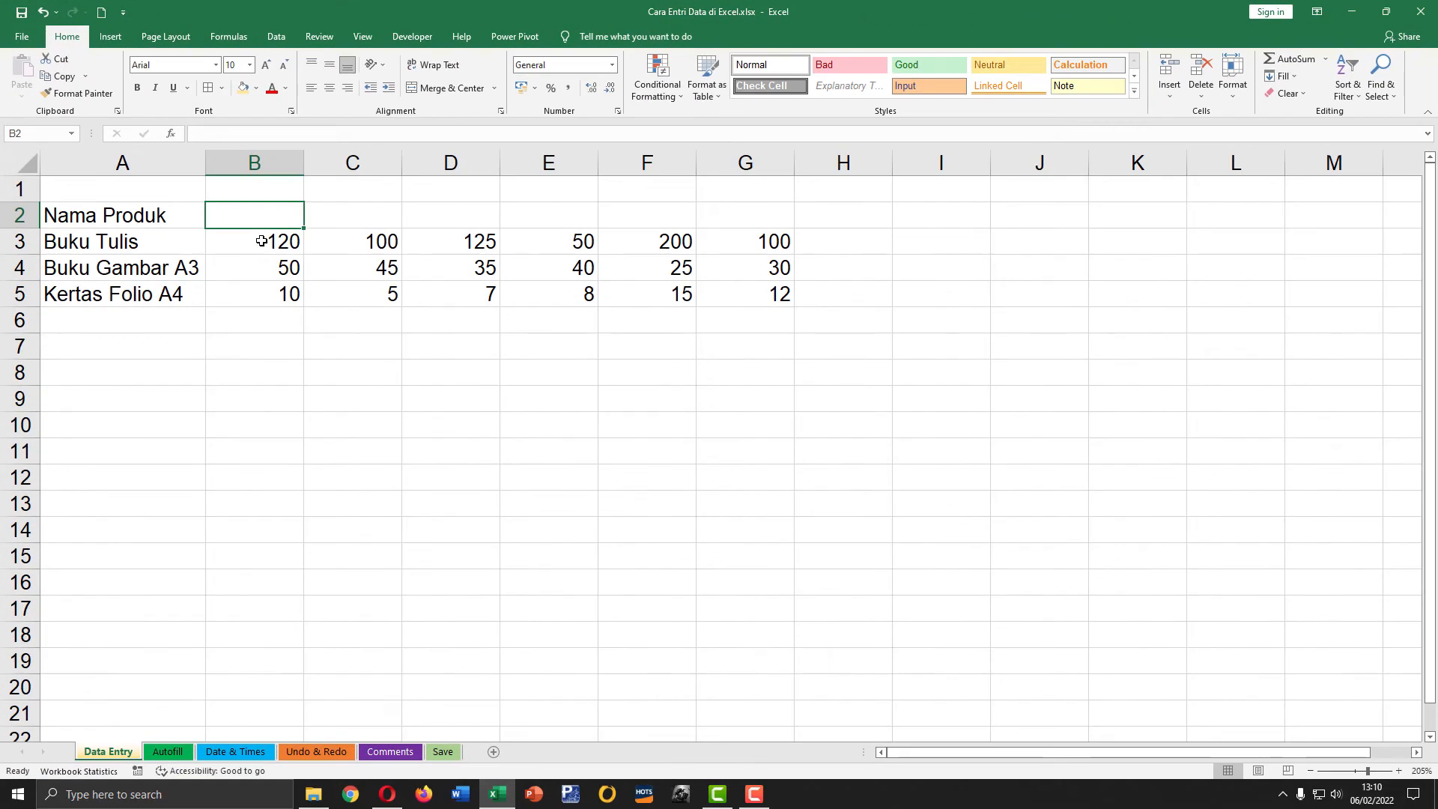
click(423, 388)
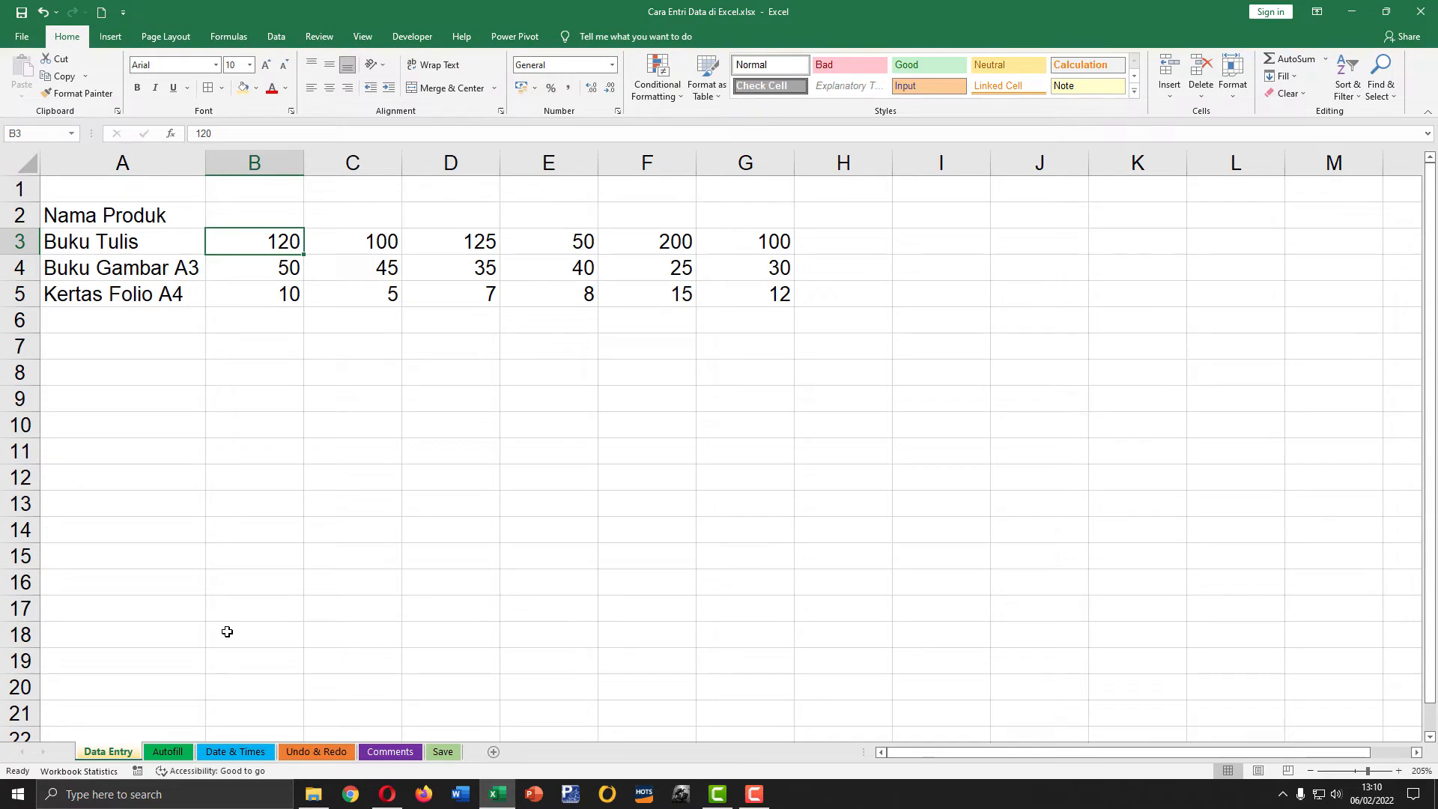
click(169, 751)
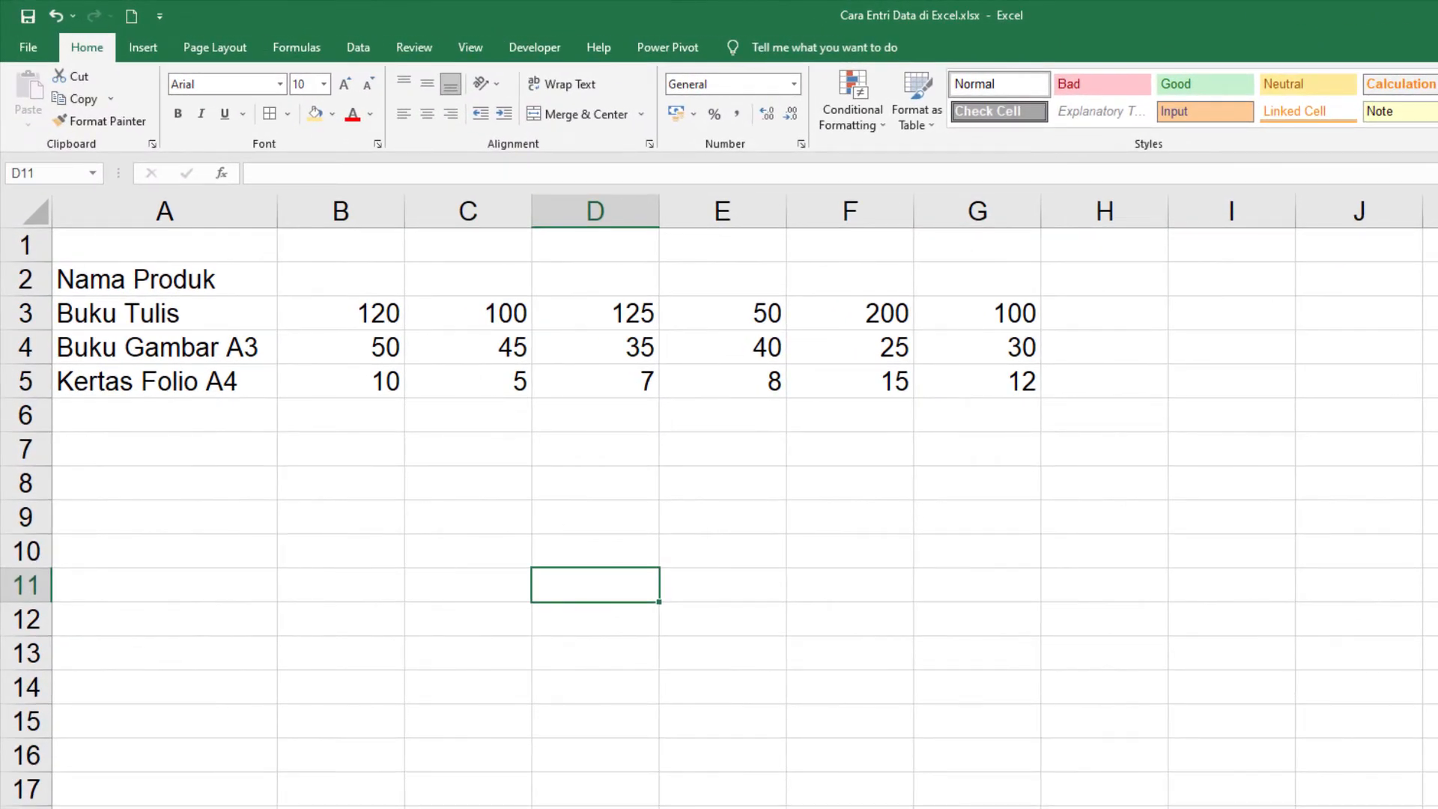
Step: Enter "Januari" in cell B2 and autofill the full month names across to "Juni" in G2
click(323, 274)
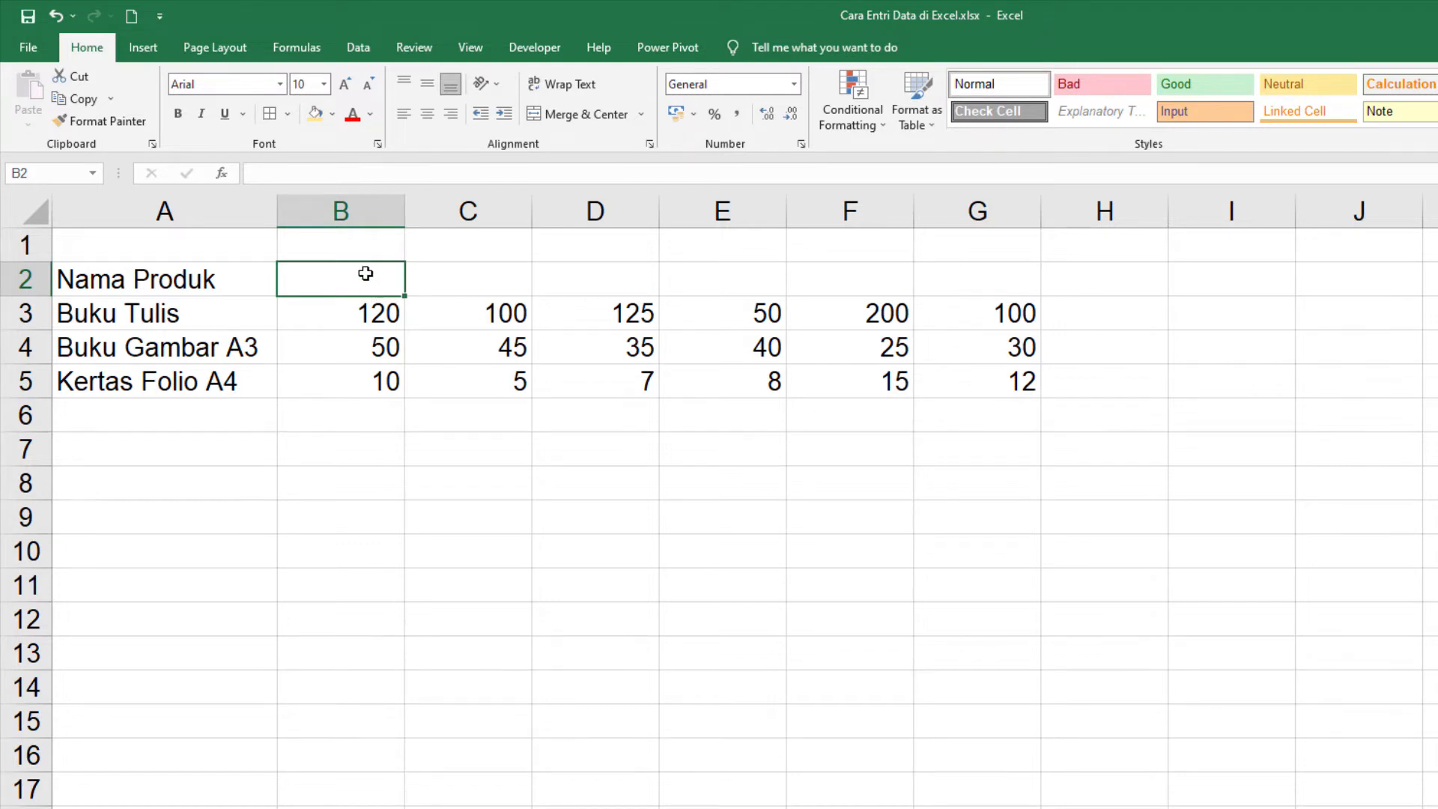
text(Januari)
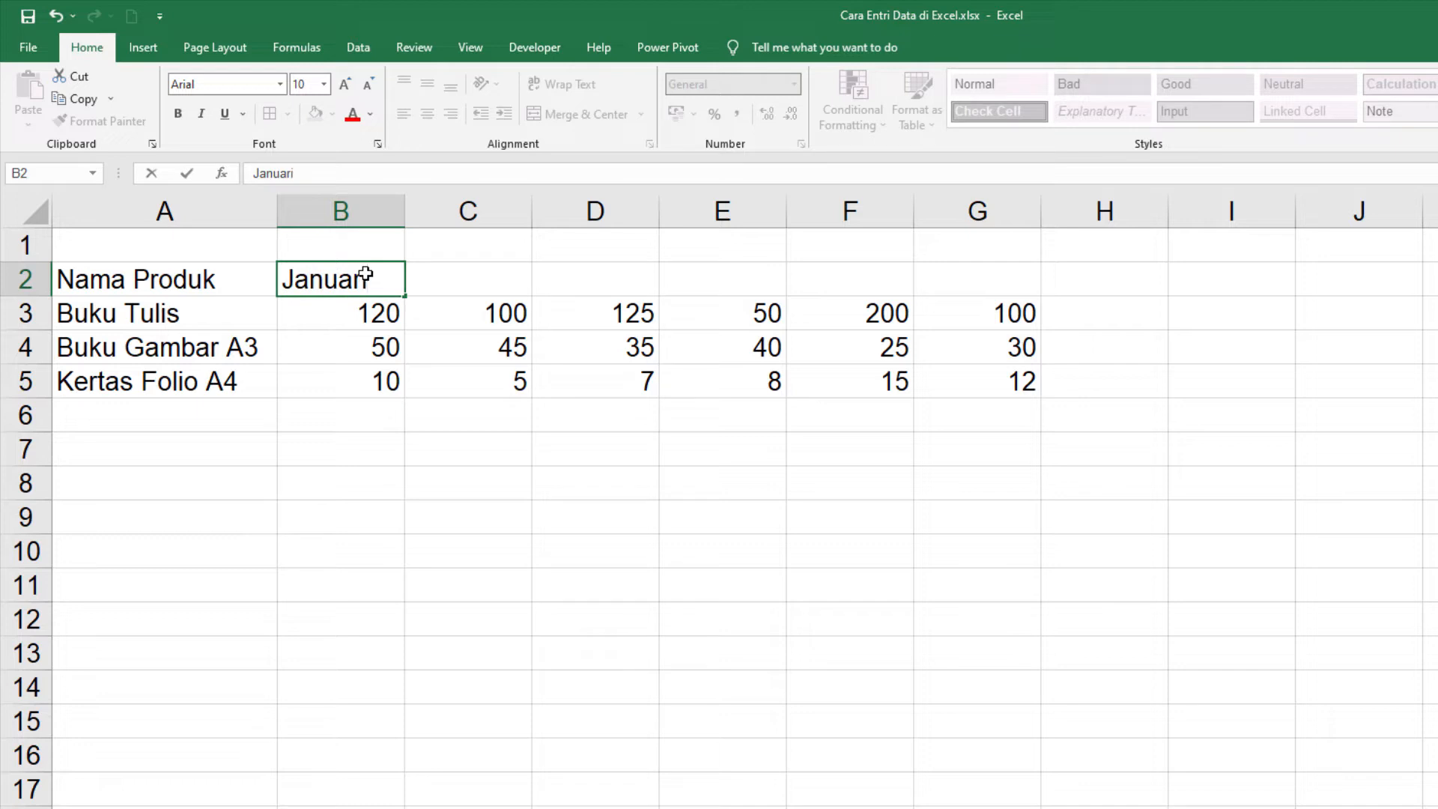
key(Return)
click(339, 276)
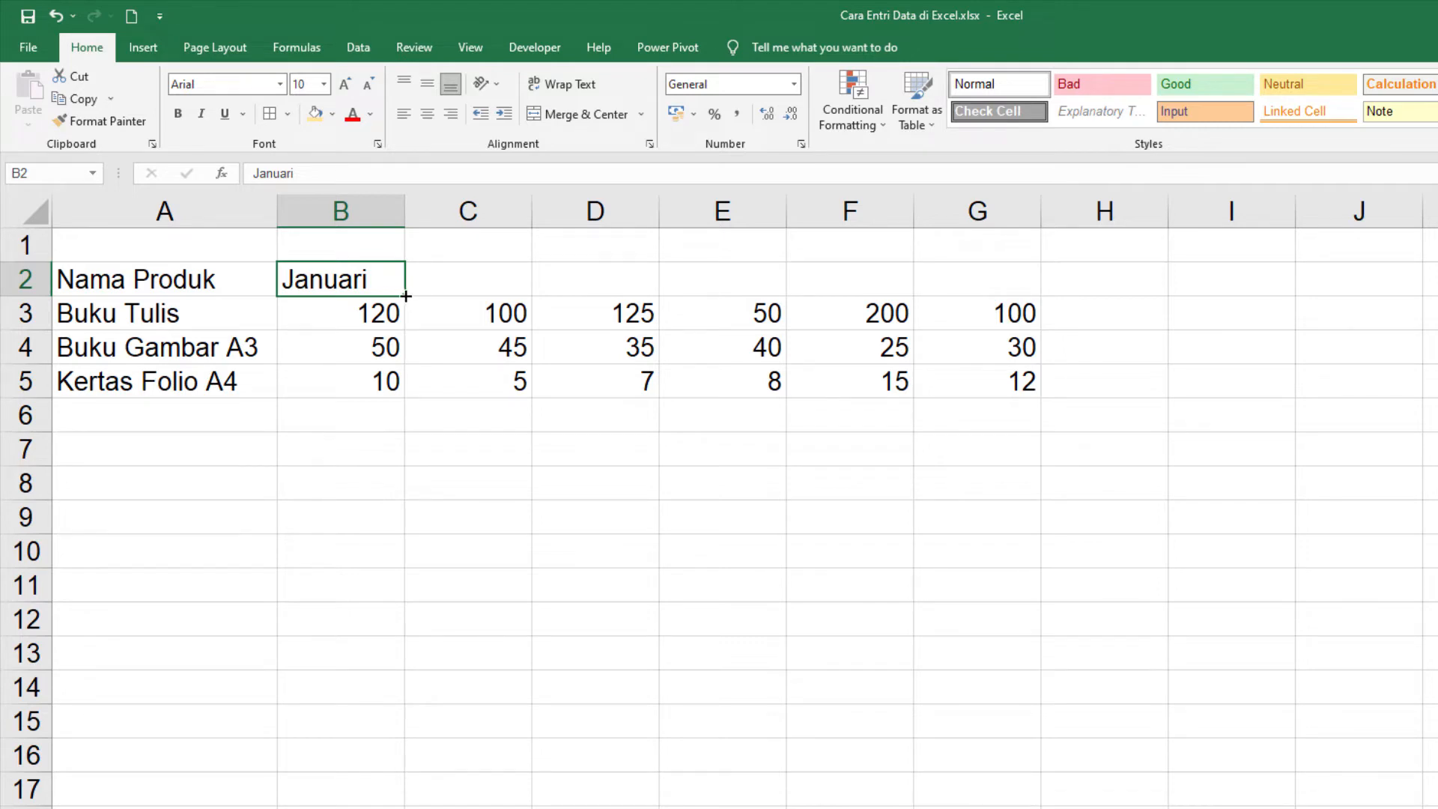
drag(406, 296, 1014, 293)
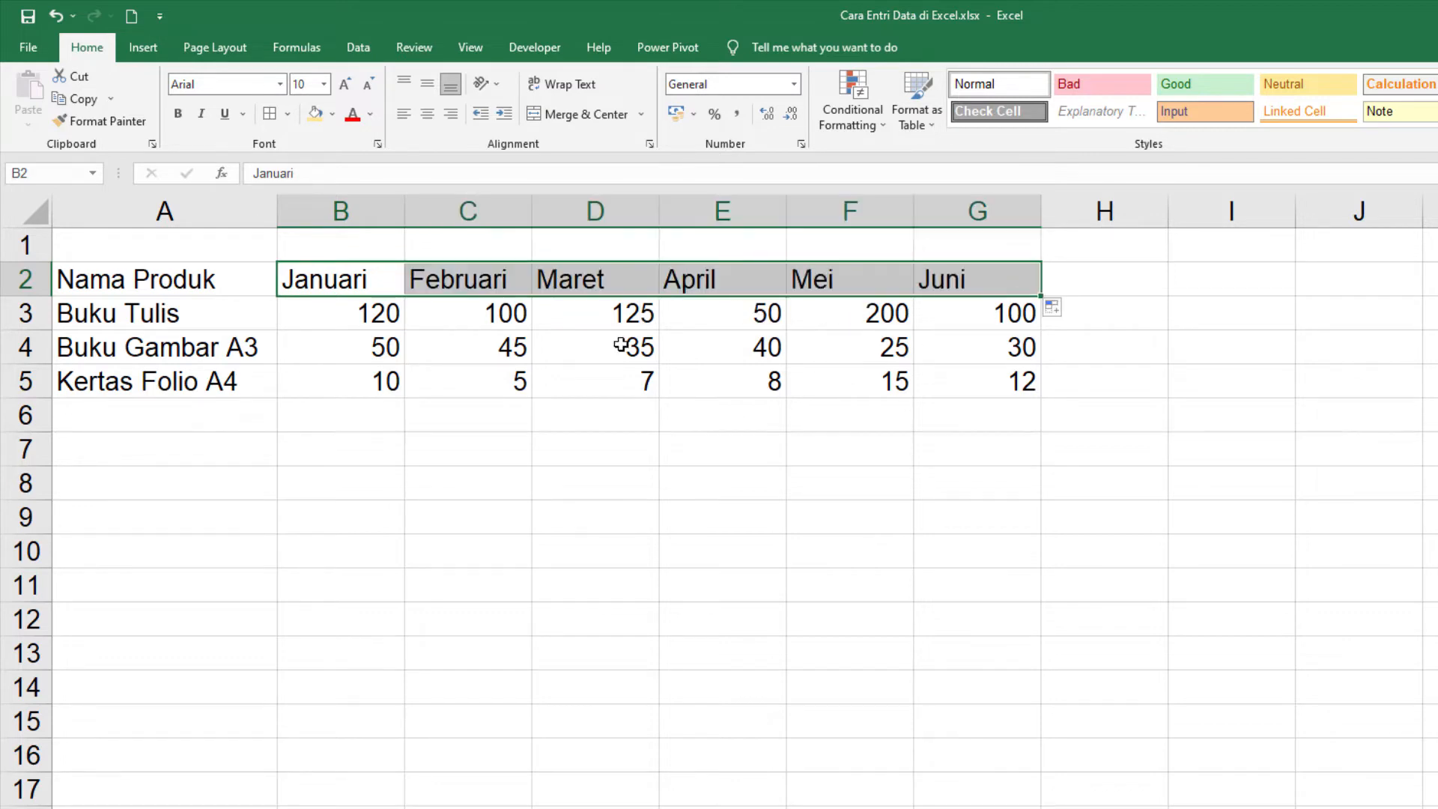
click(329, 277)
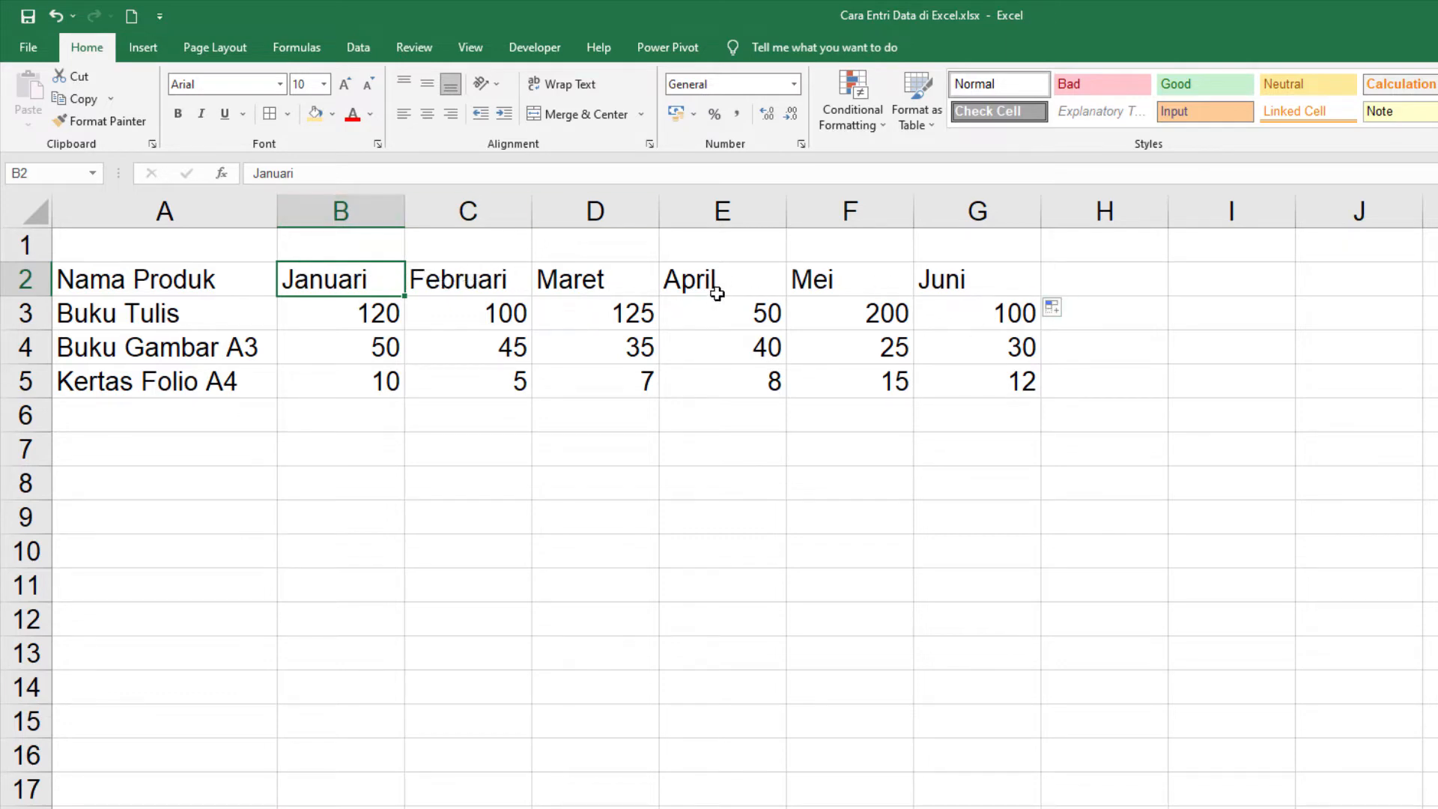
click(991, 280)
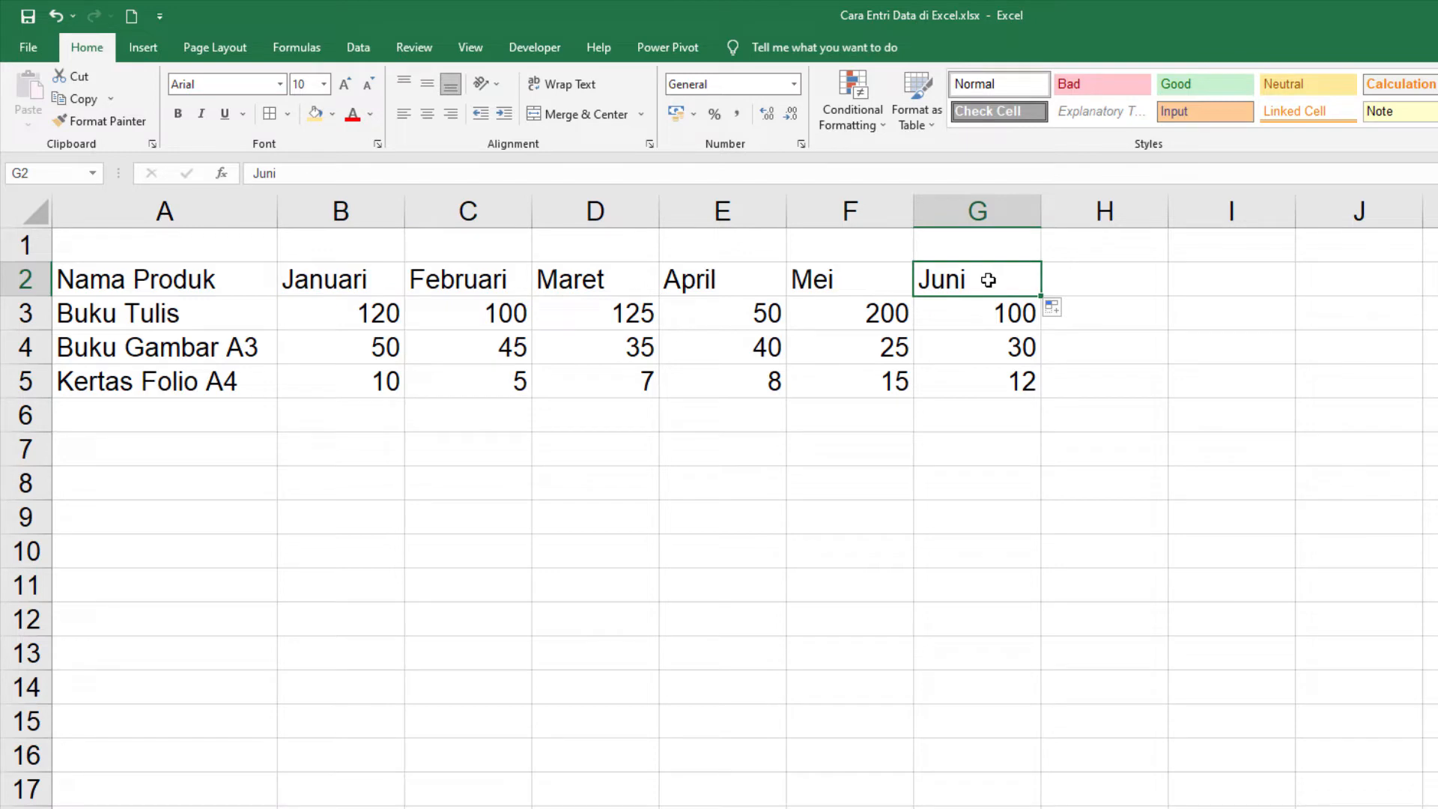
Step: Replace the header in B2 with "Jan" and autofill the abbreviated months across to "Jun" in G2
click(341, 282)
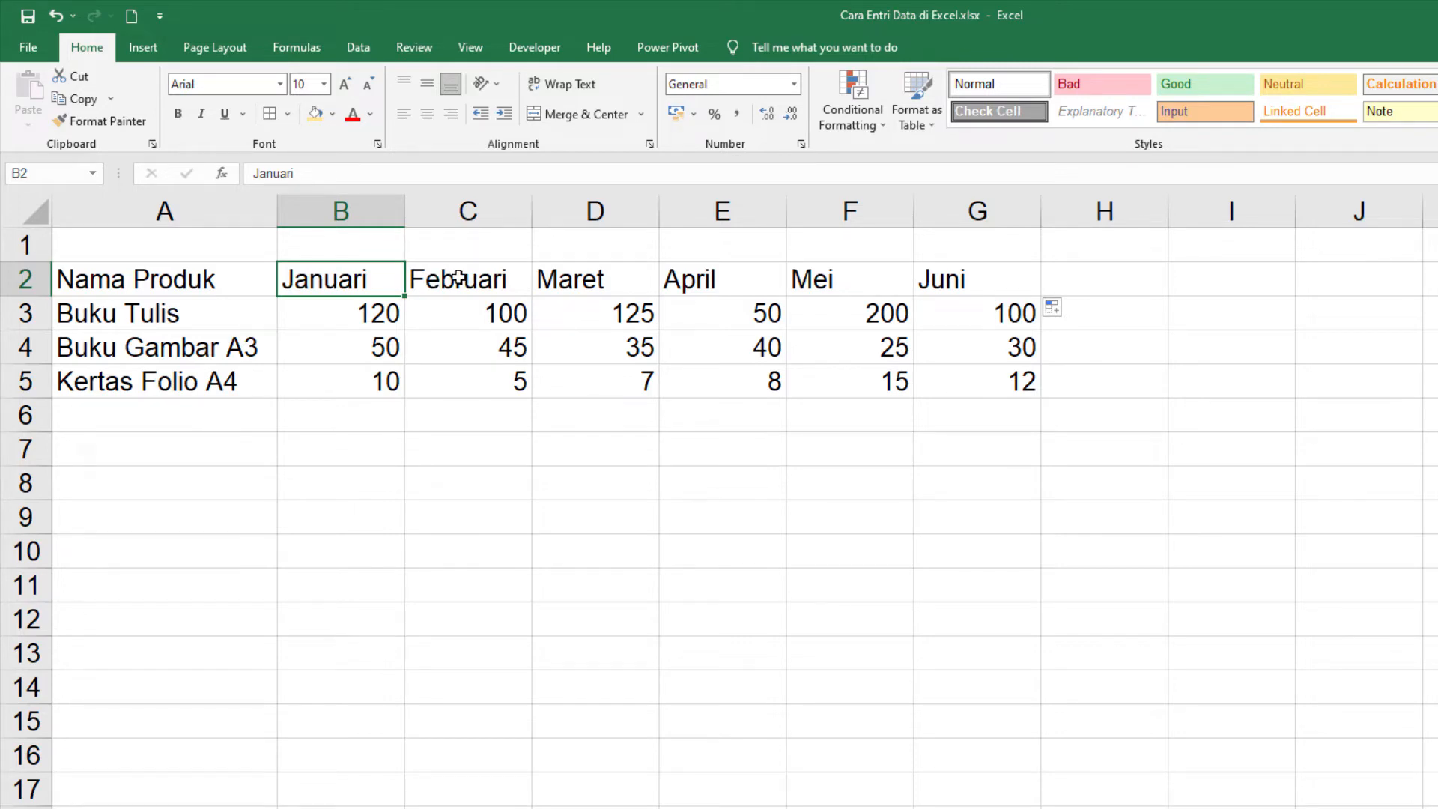
text(Jan)
key(Return)
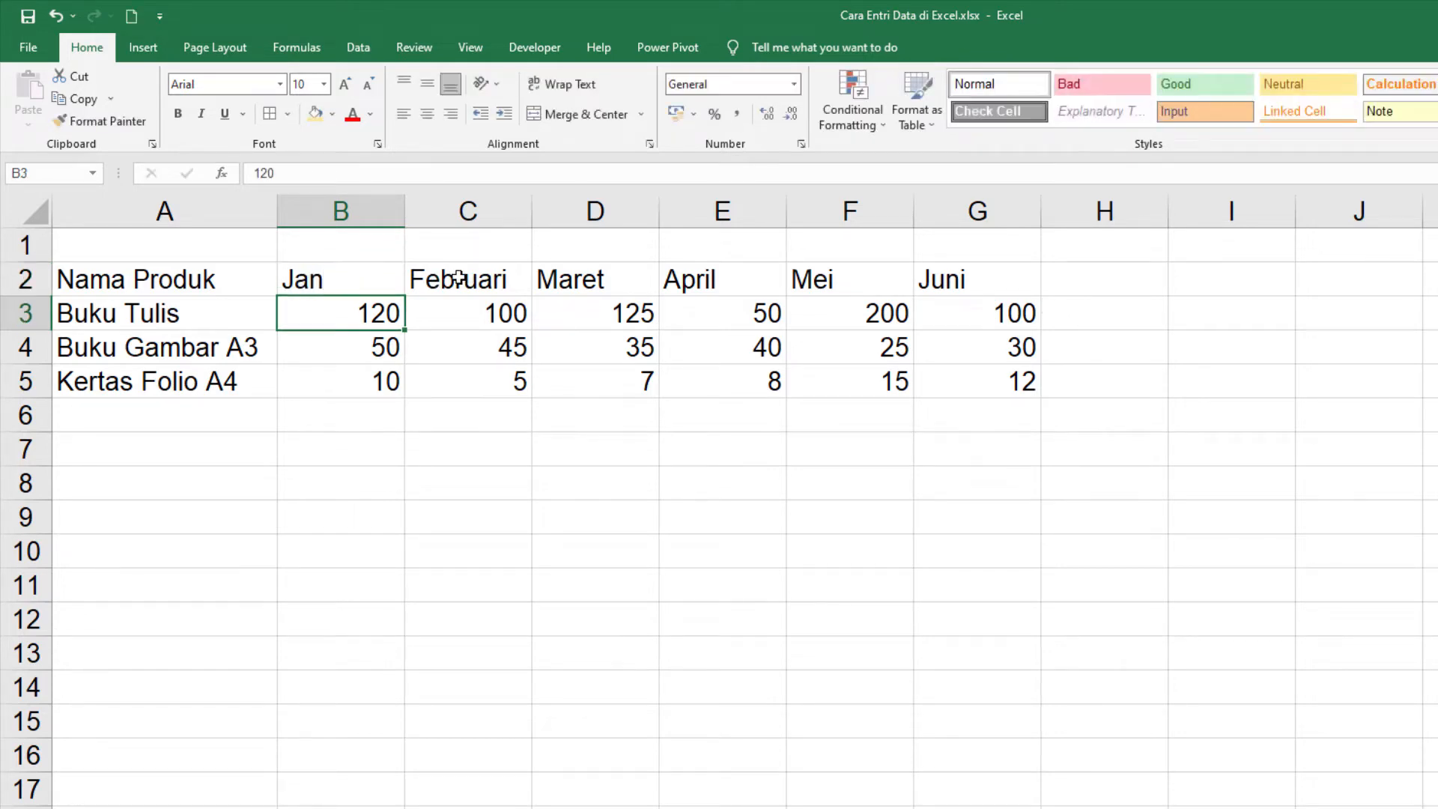
click(348, 281)
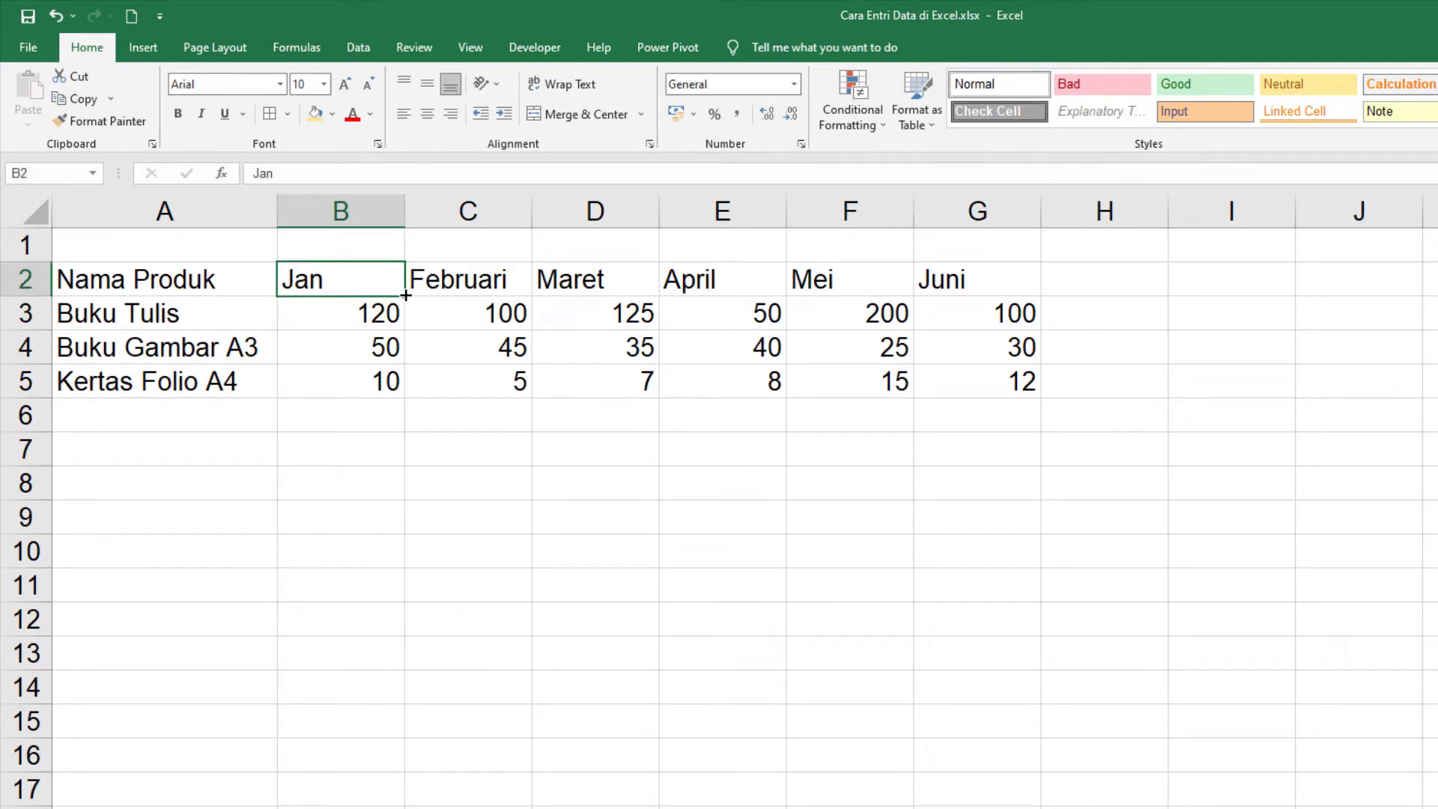
drag(405, 296, 1007, 299)
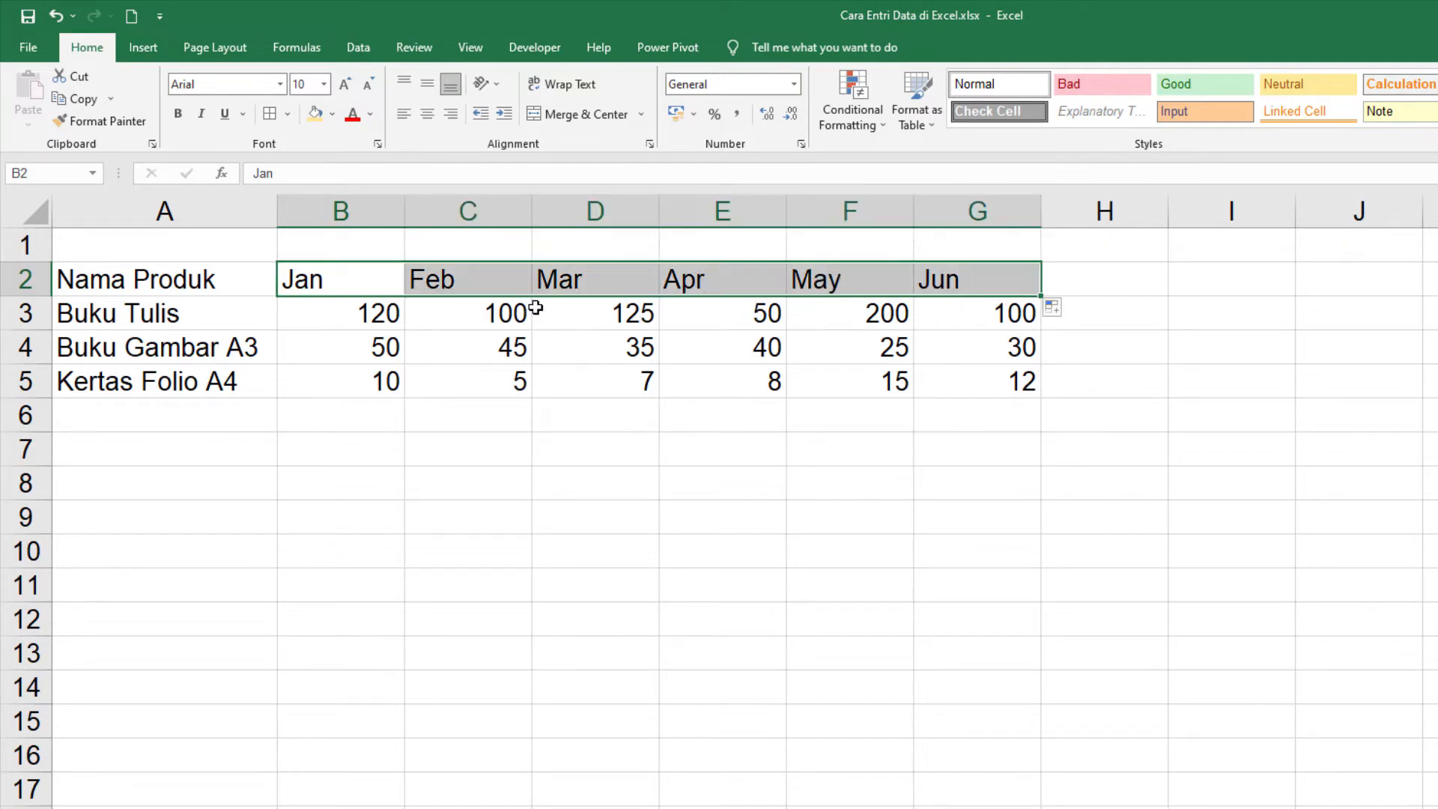
click(343, 315)
click(327, 280)
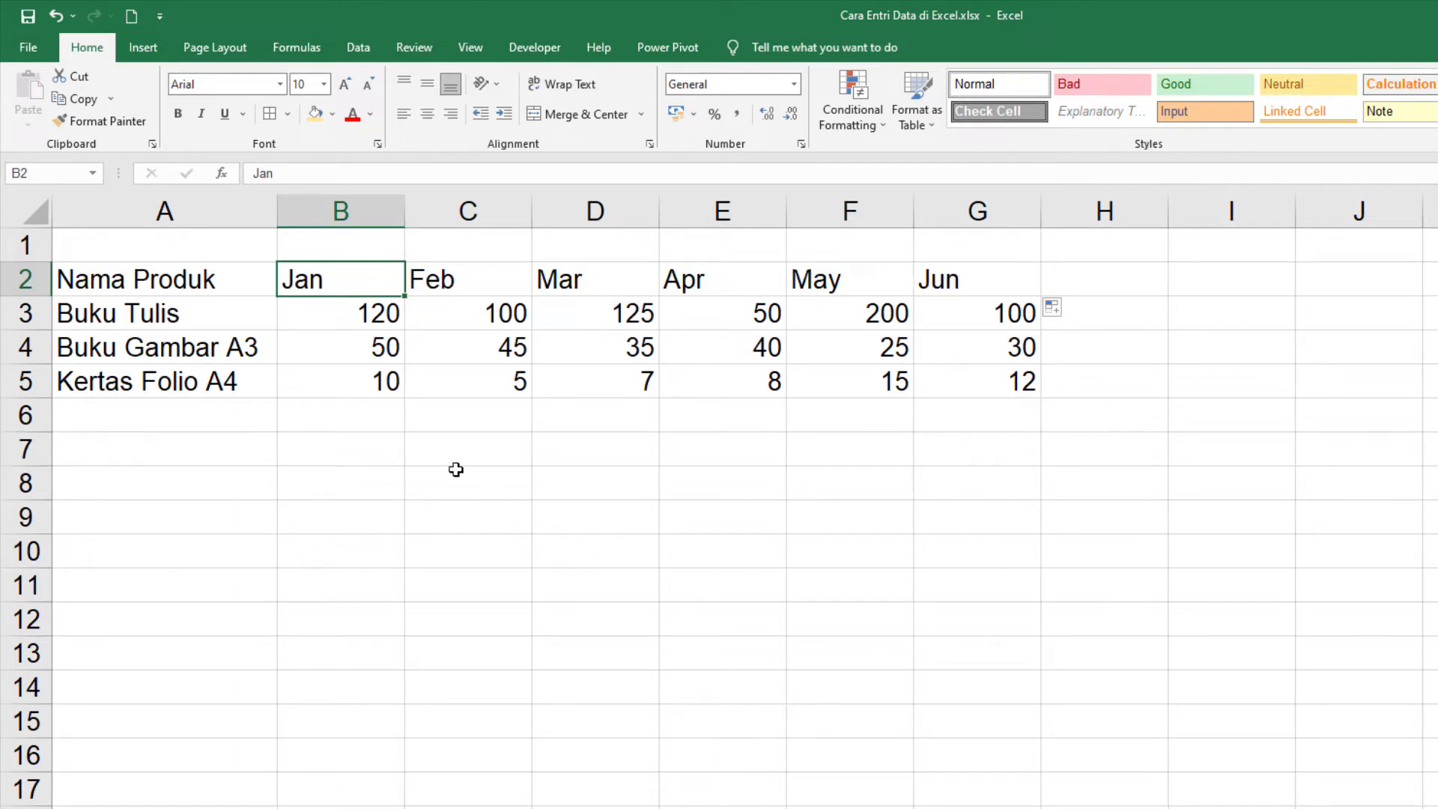
Step: Enter 1 and 2 in cells B7 and B8 and autofill the number series down to 10 in B16
click(357, 448)
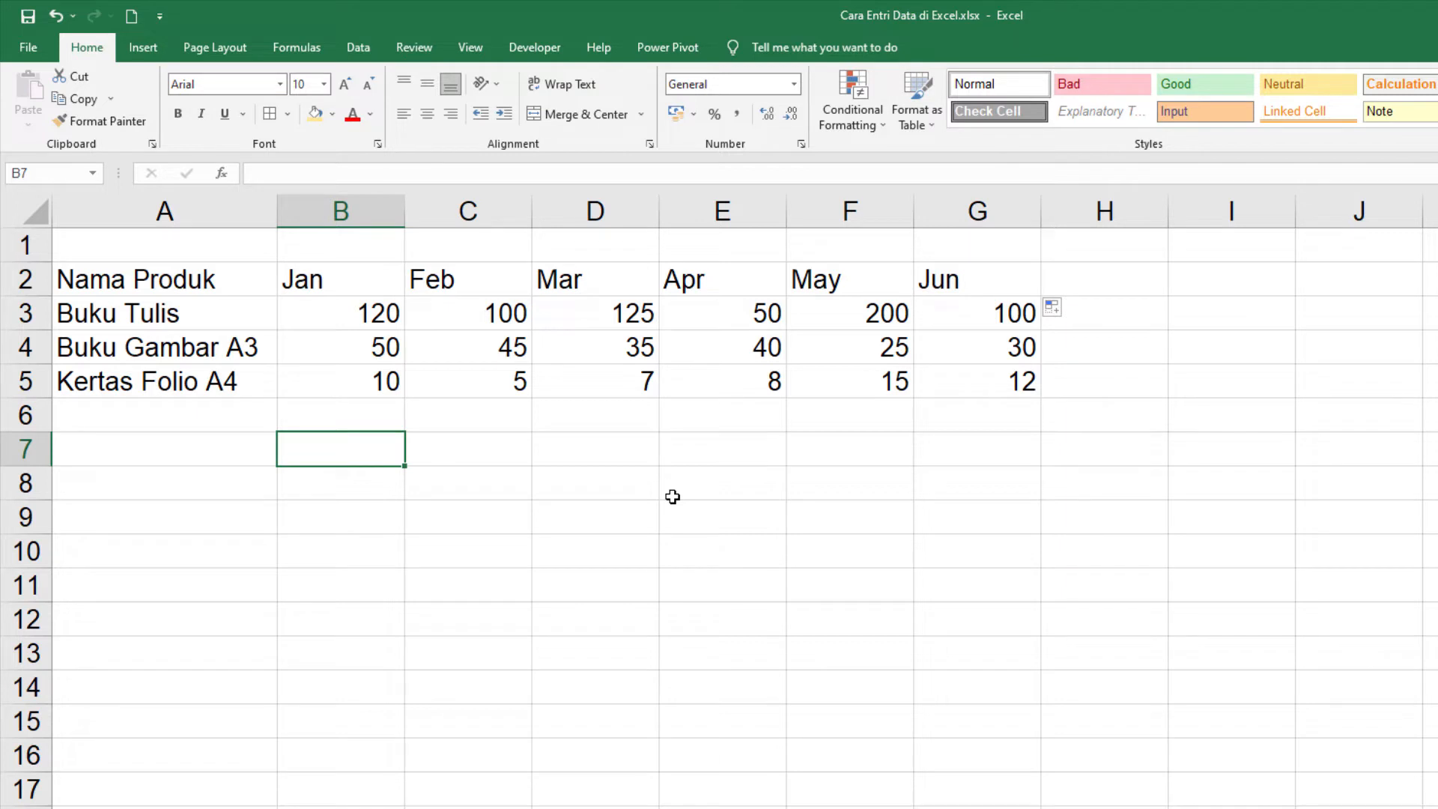
text(1)
key(Return)
text(2)
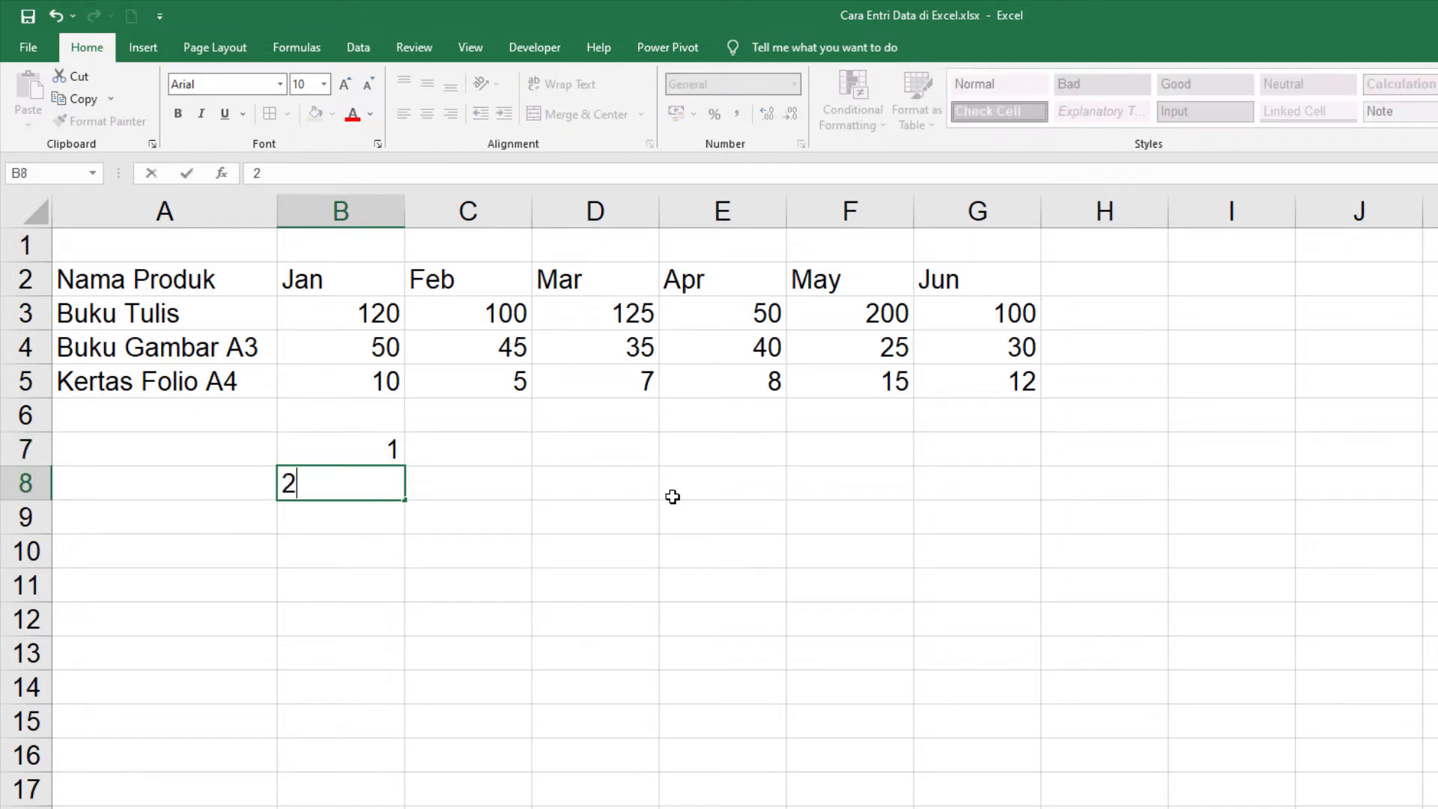
key(Return)
drag(391, 449, 409, 491)
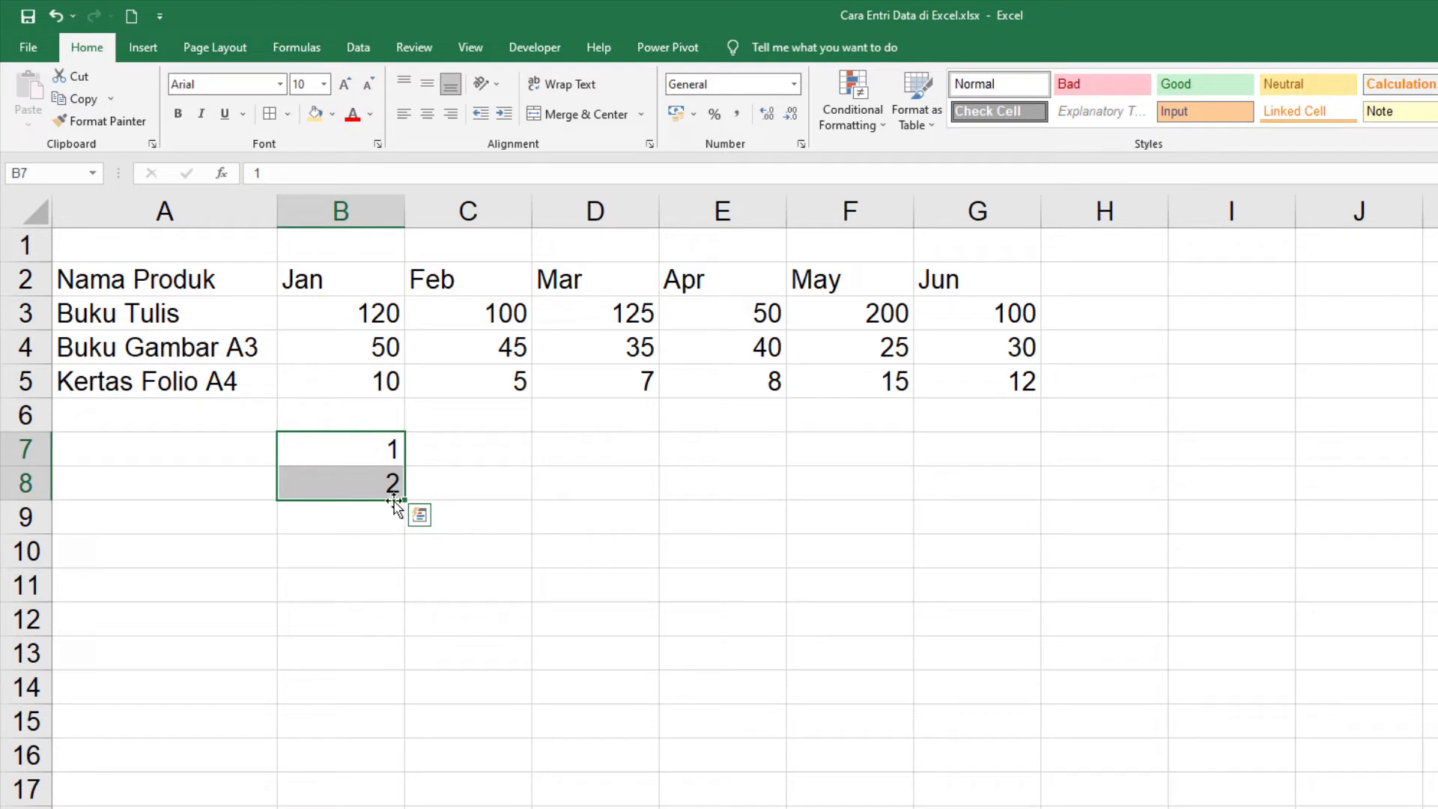
drag(408, 498, 415, 765)
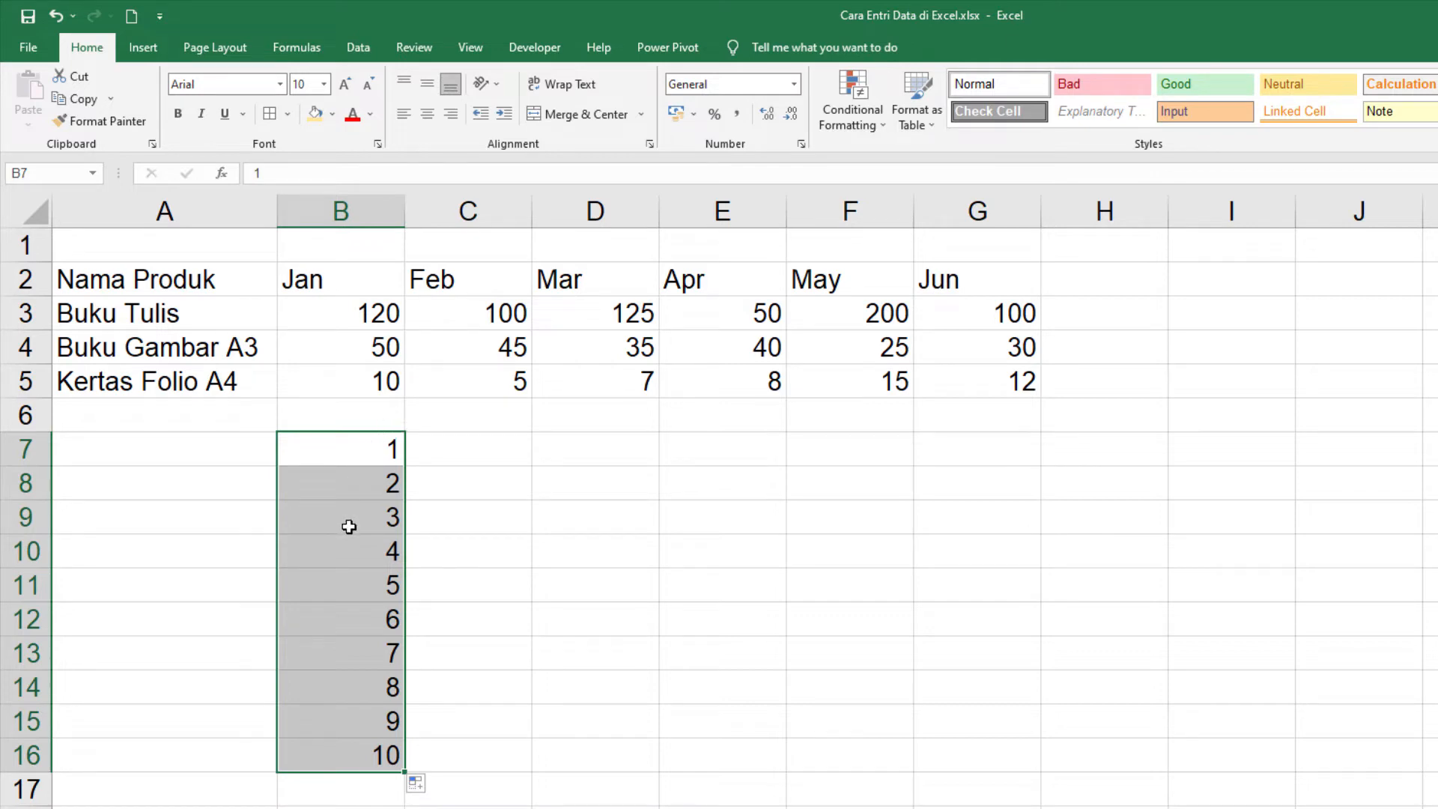
Step: Clear the number series from cells B7 to B16 and select B7 again
click(357, 448)
drag(356, 448, 383, 752)
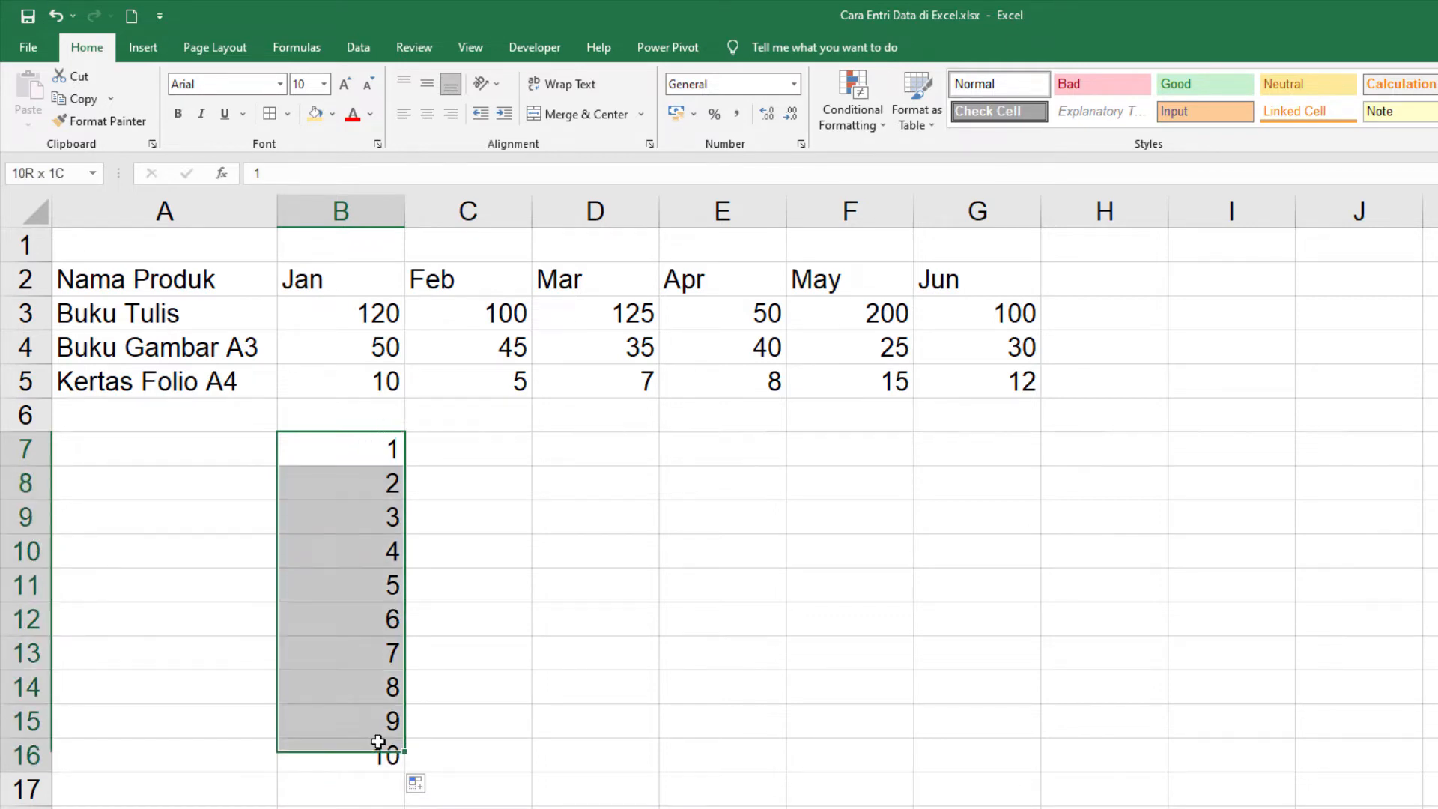
key(Delete)
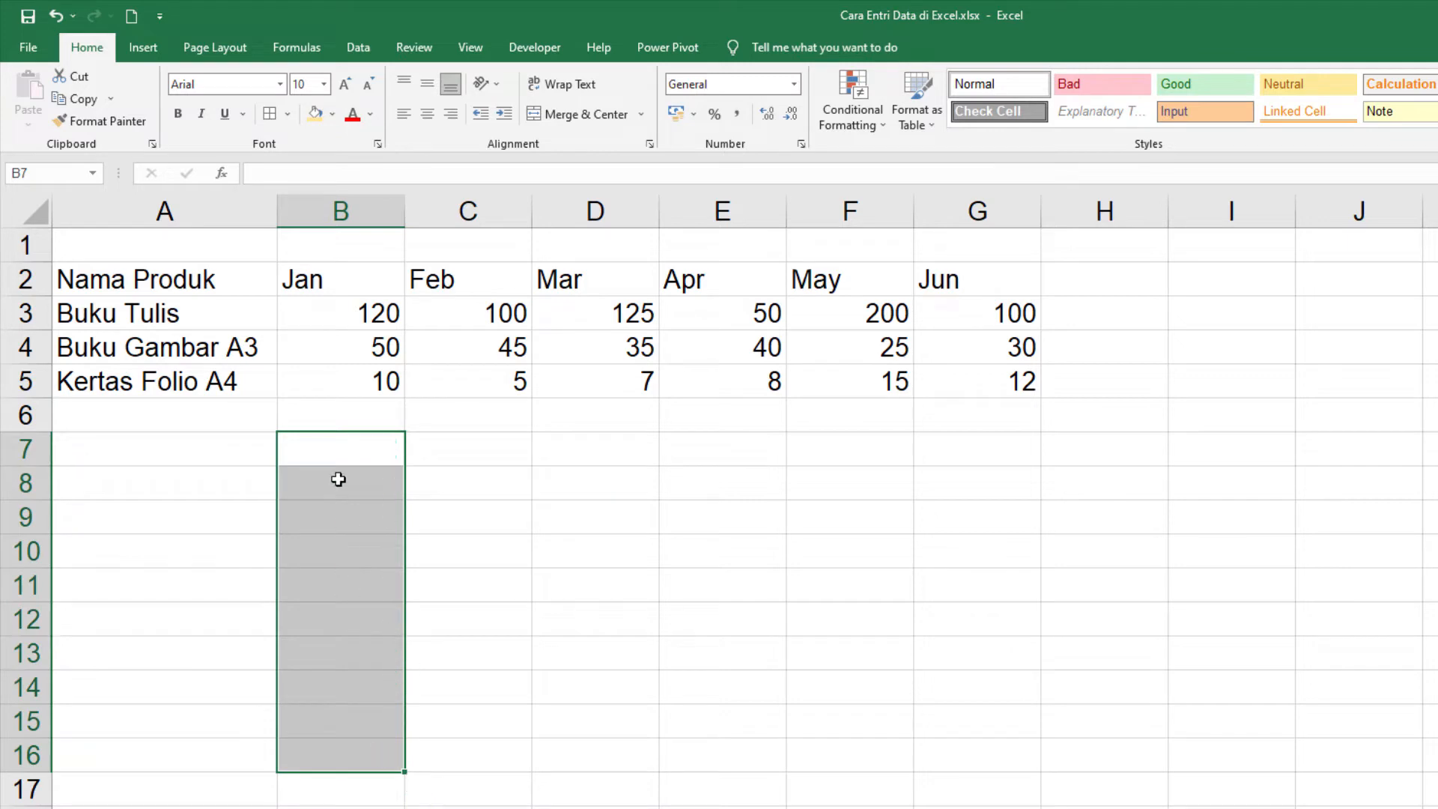
click(322, 450)
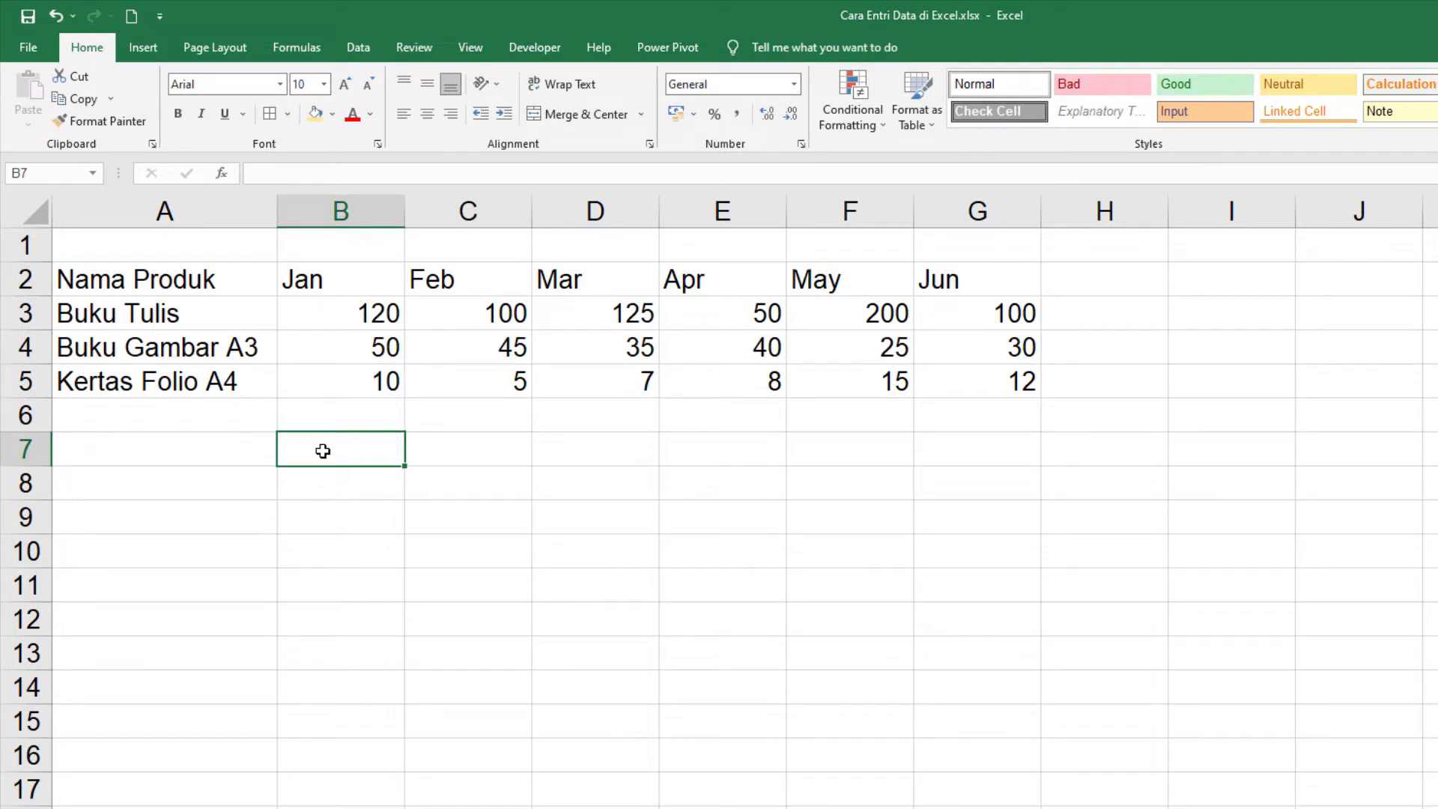
Step: Enter "Q1" in cell B7, autofill the quarter labels down to "Q4" in B10, and check the filled cells
text(Q1)
key(Return)
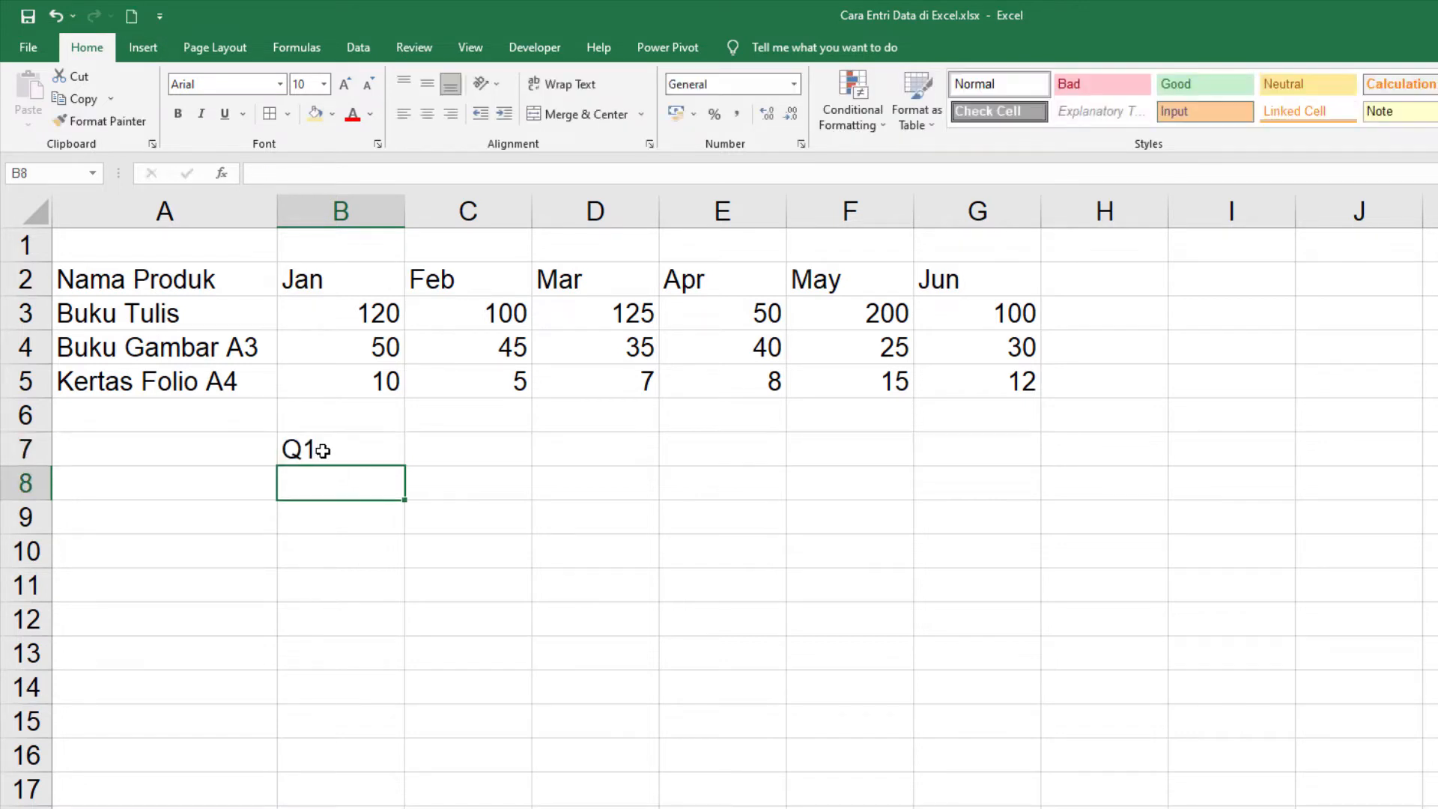
click(322, 450)
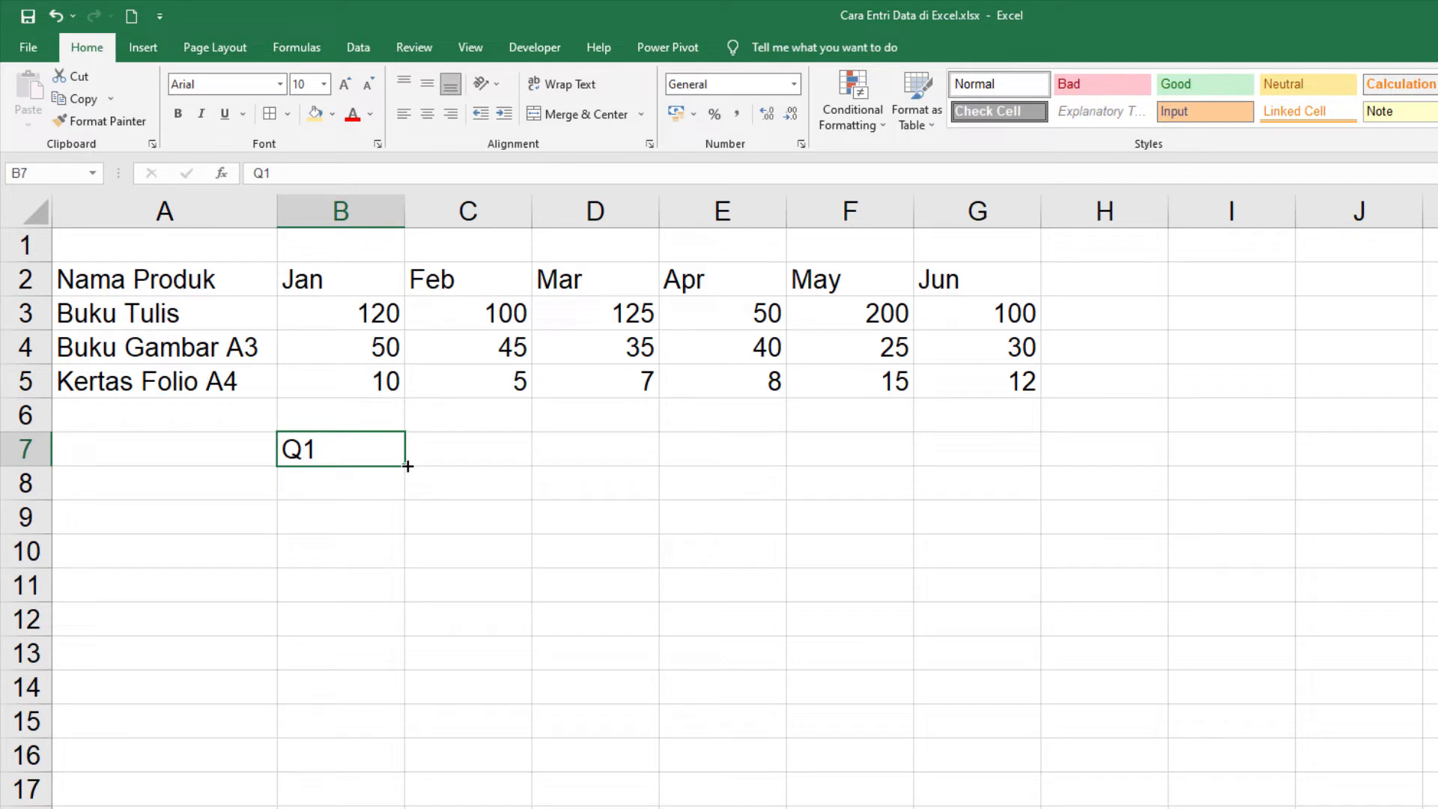
drag(407, 466, 417, 560)
click(360, 447)
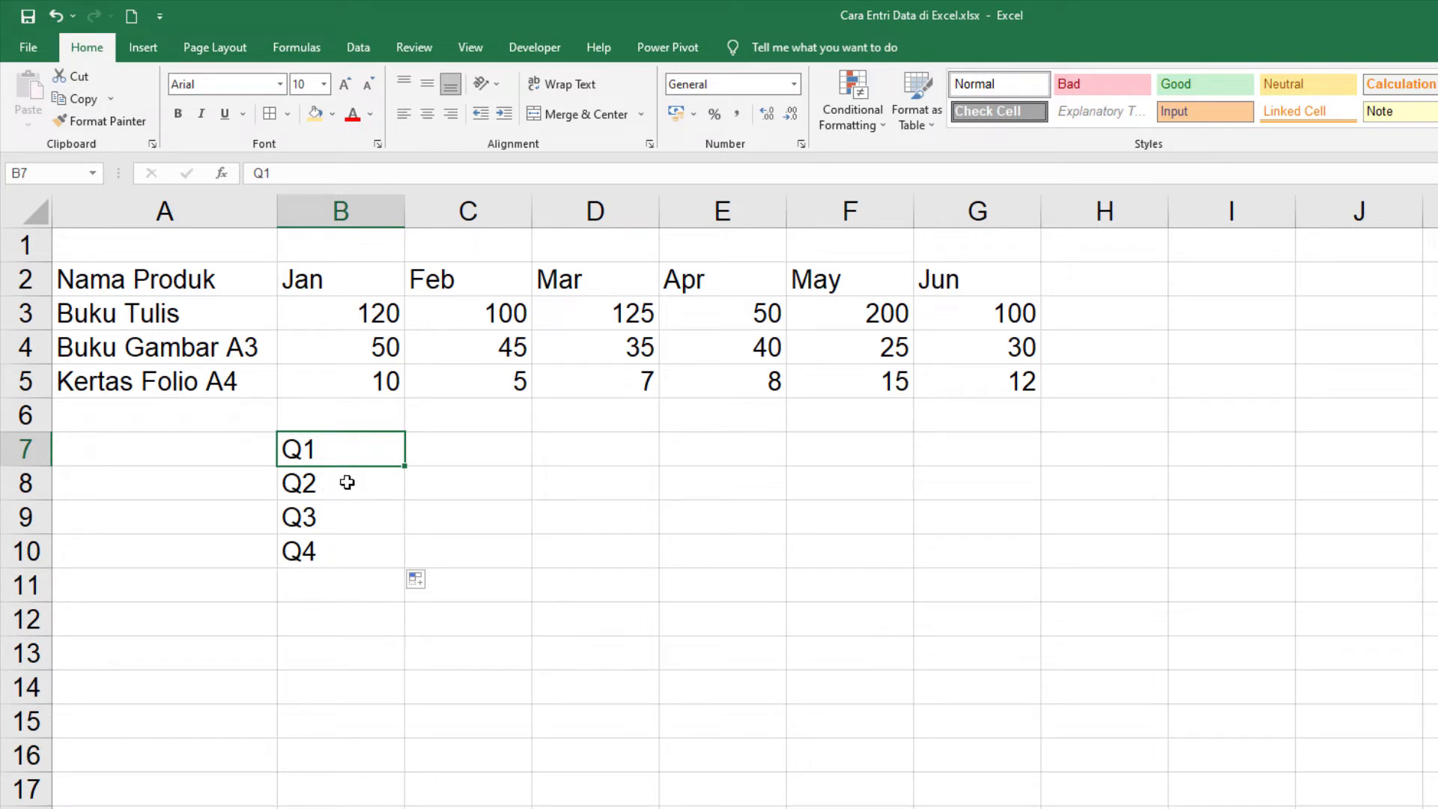
click(337, 487)
click(342, 517)
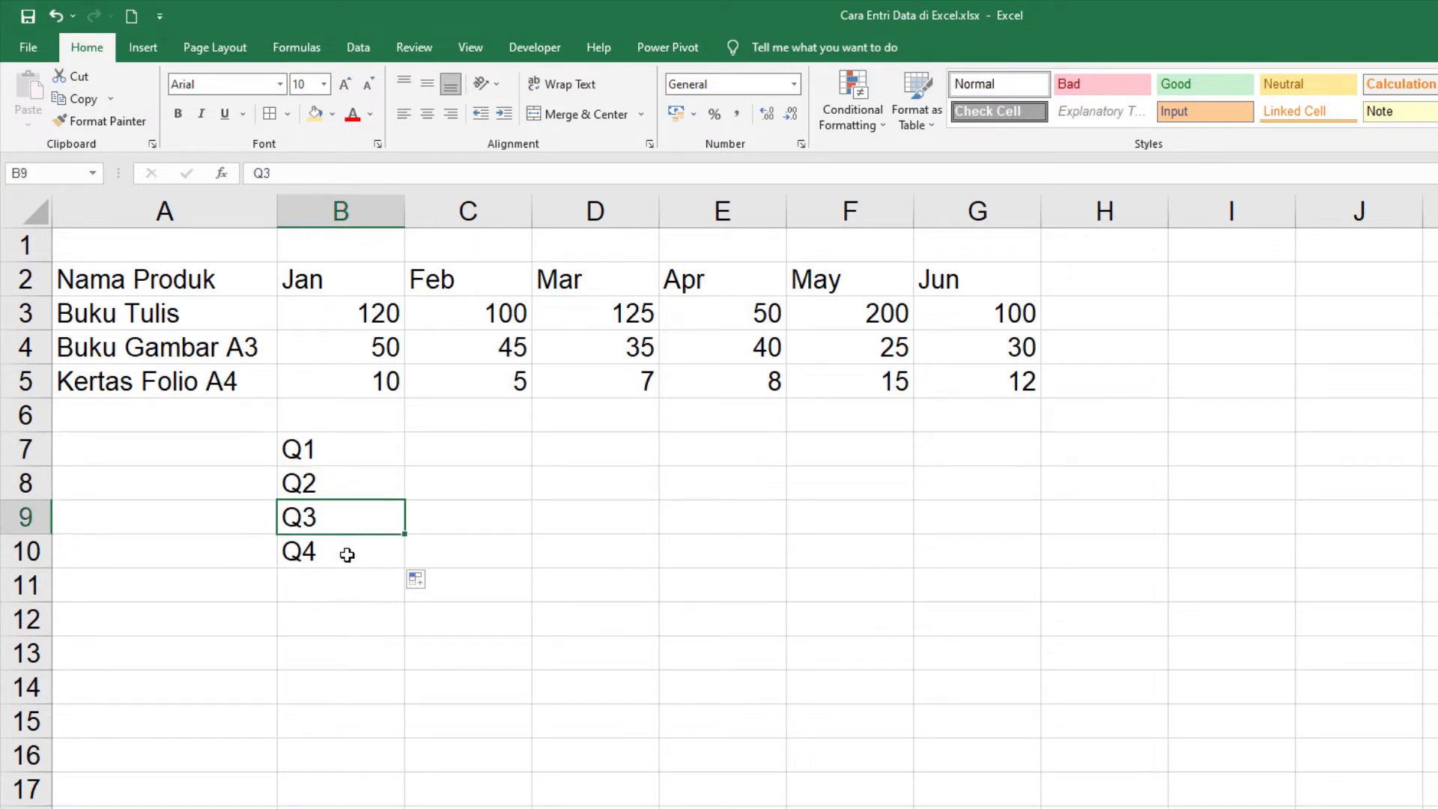
click(349, 553)
Step: Clear the quarter labels from cells B7 to B10
drag(331, 453, 331, 542)
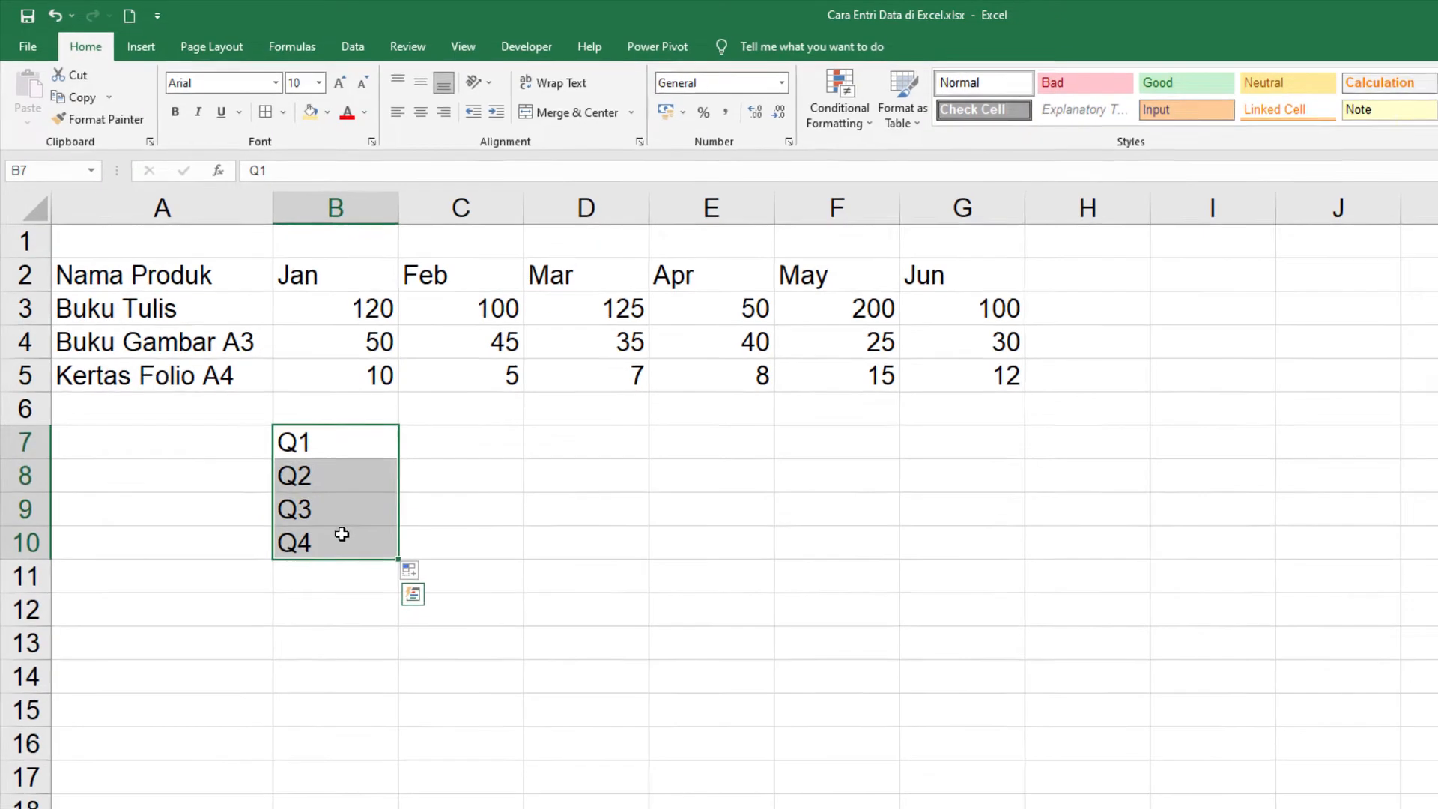
key(Delete)
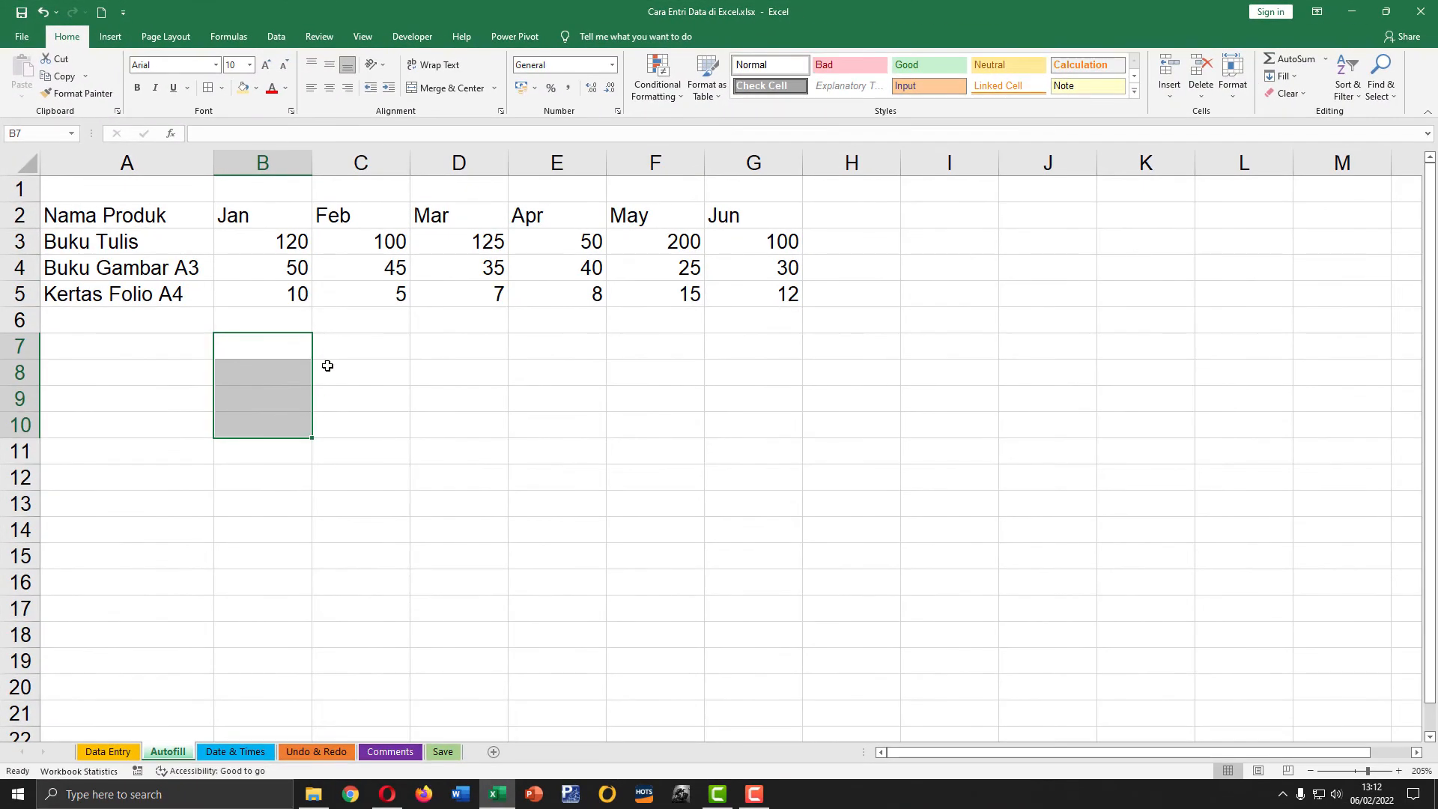
click(331, 324)
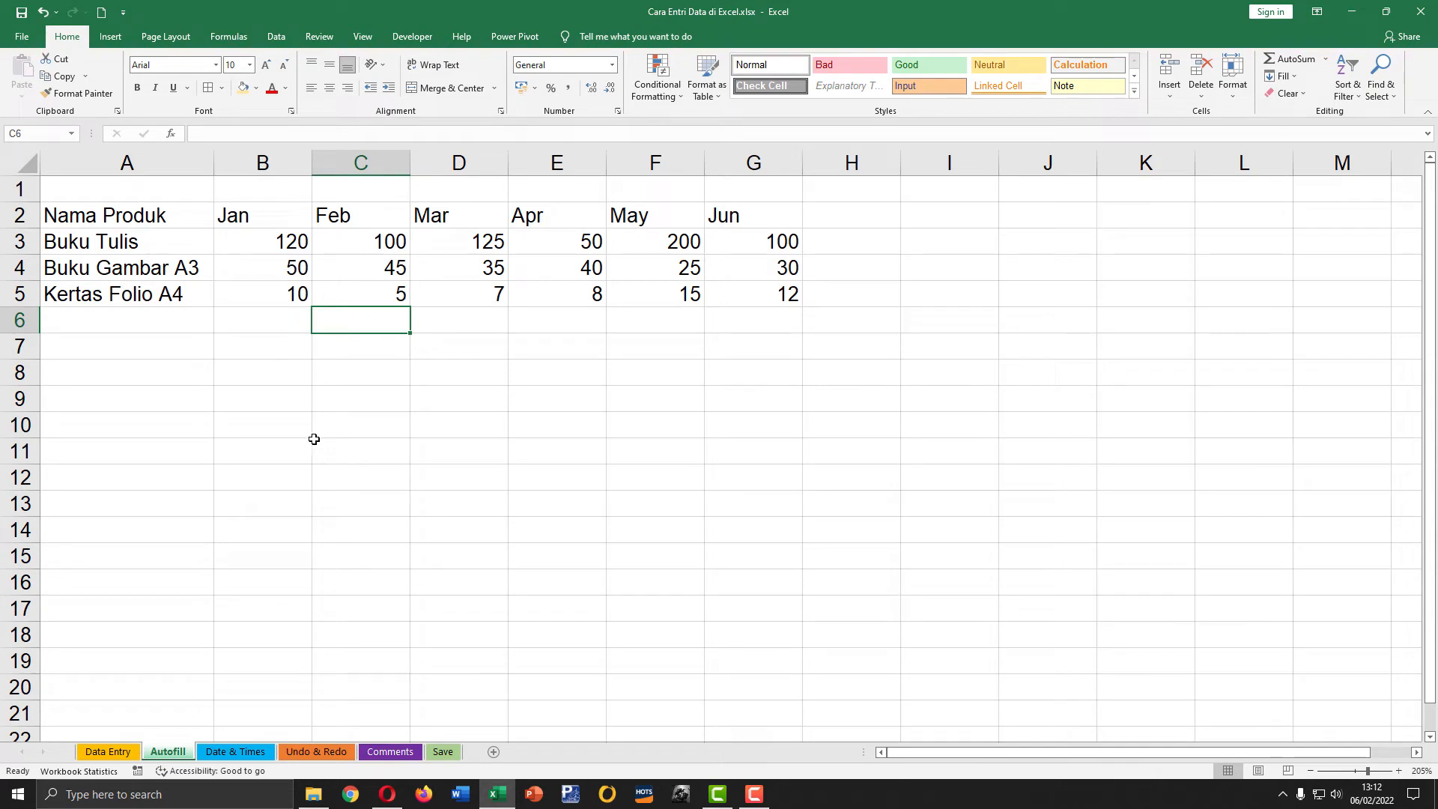
Step: On the Date & Times sheet, enter the date 6/2/22 with a two-digit year in cell A2
click(240, 752)
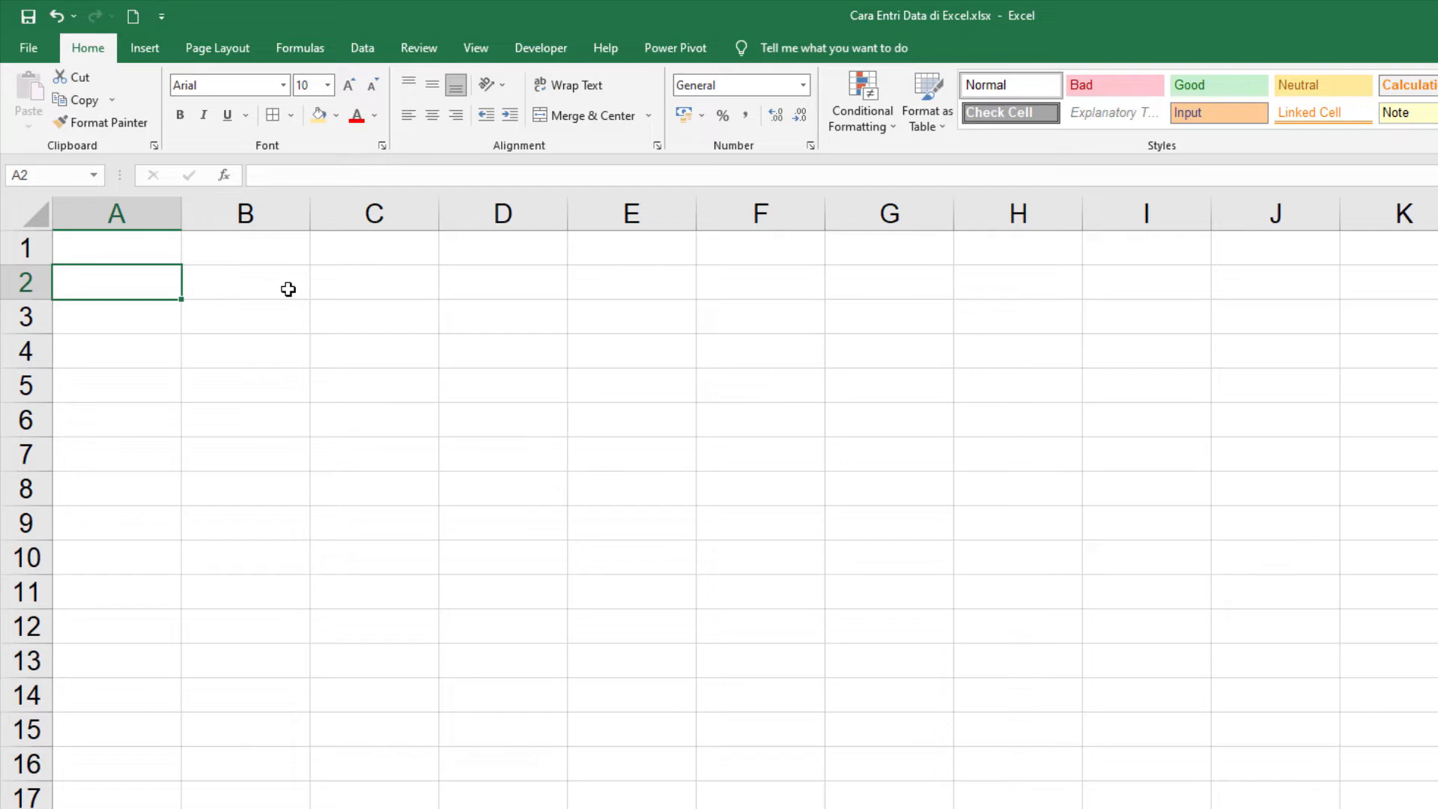
text(6)
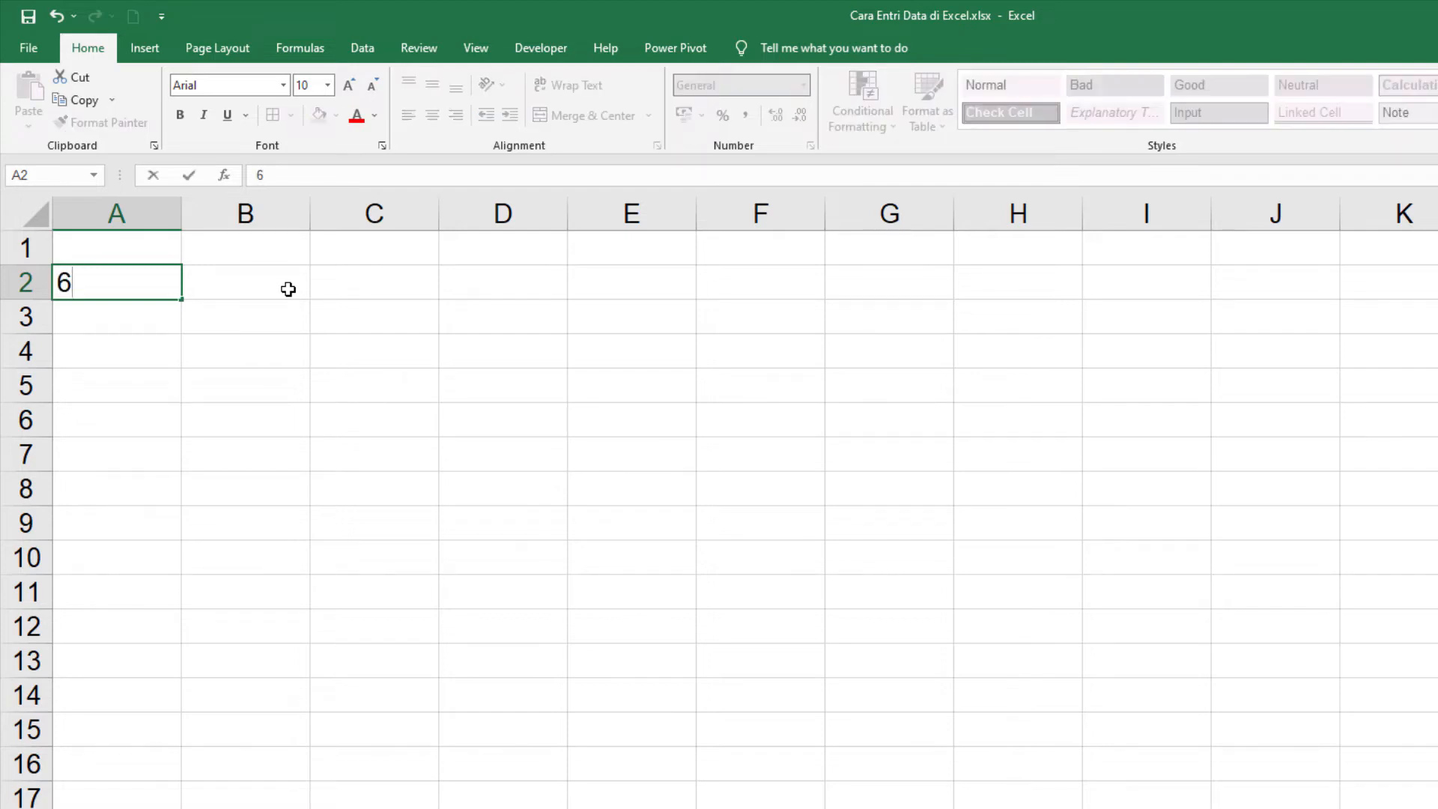
text(/2/20)
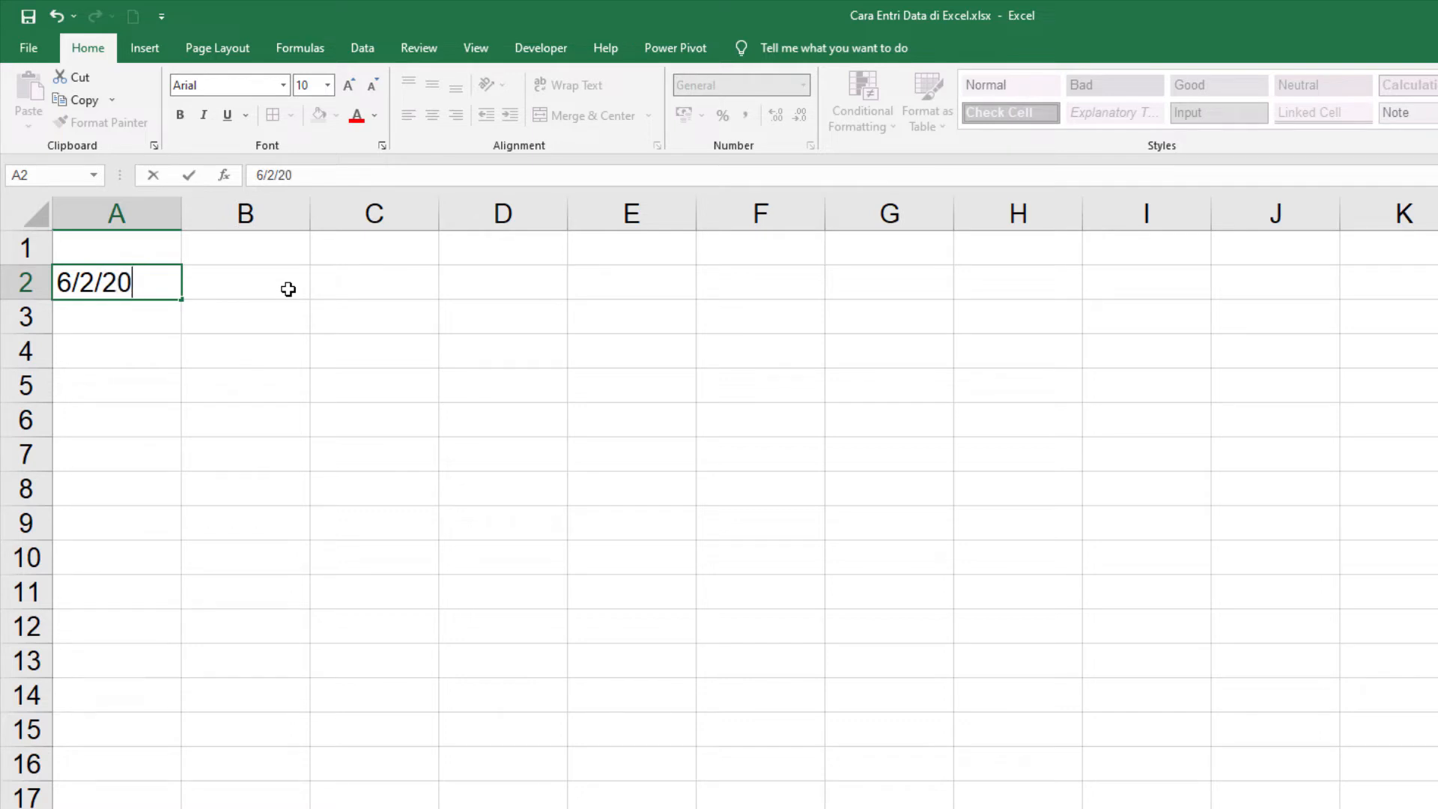
text(22)
key(BackSpace)
key(BackSpace)
key(BackSpace)
key(BackSpace)
text(22)
key(Return)
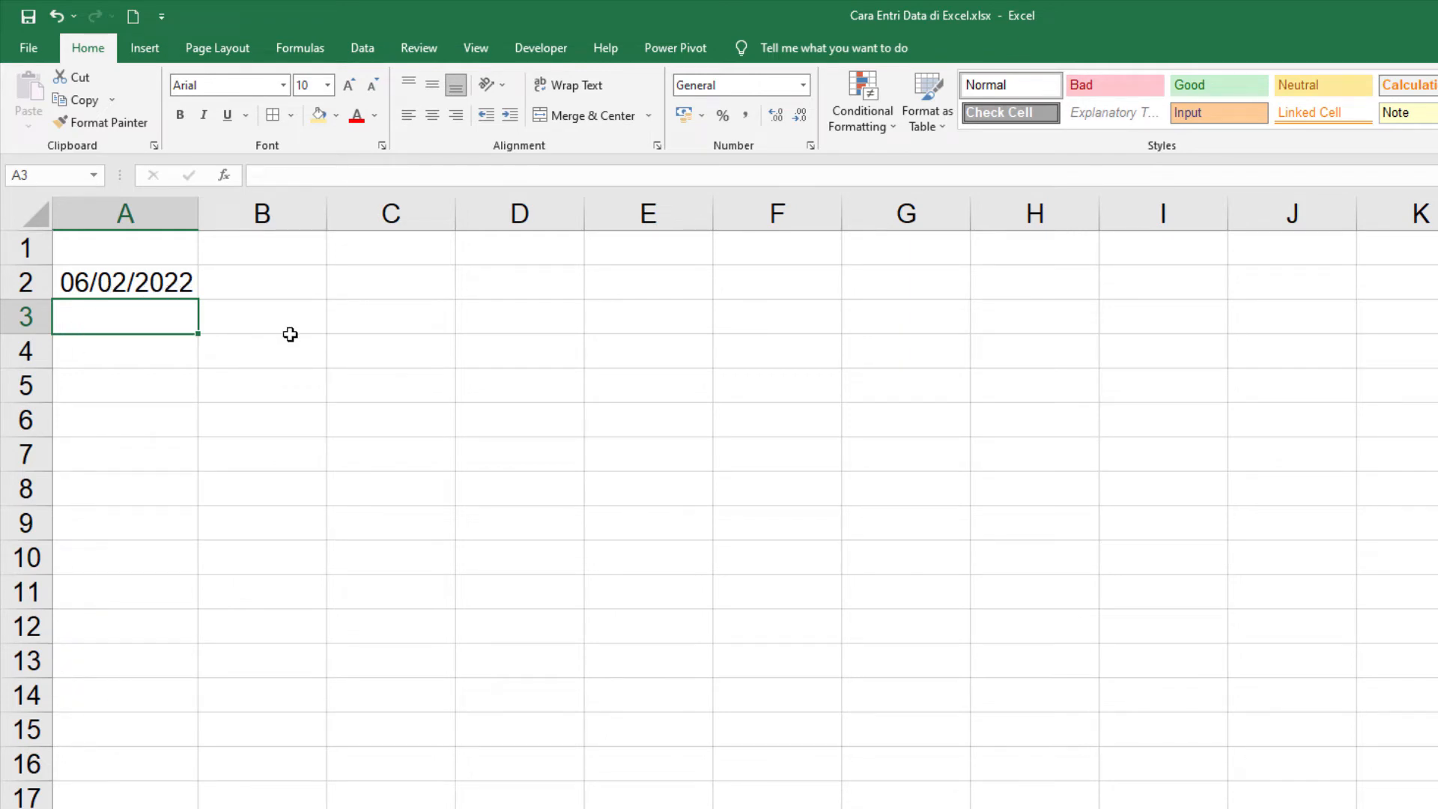
Step: Enter the date 1/1/2022 in cell A3 and check both date cells
text(1/01/2)
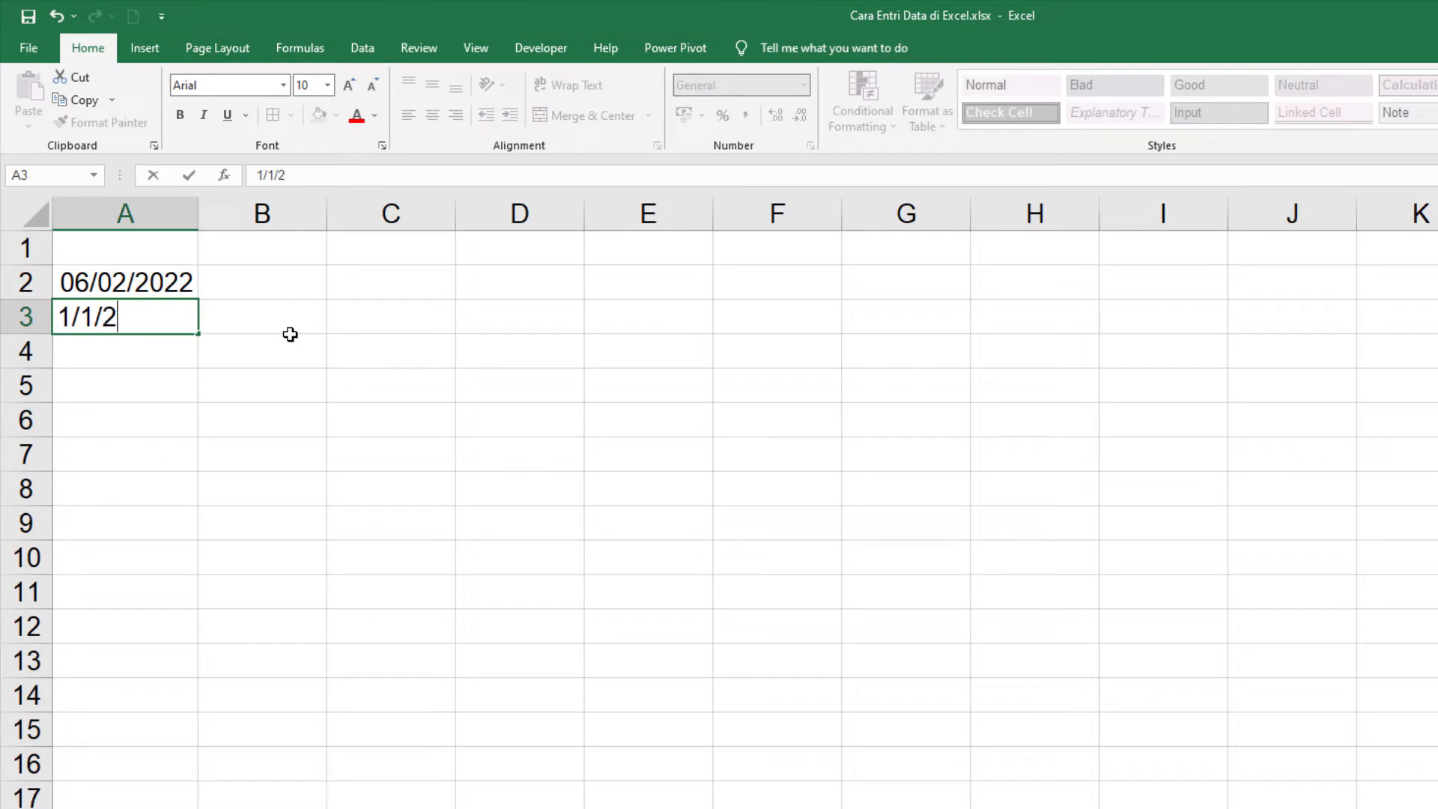
text(022)
key(Return)
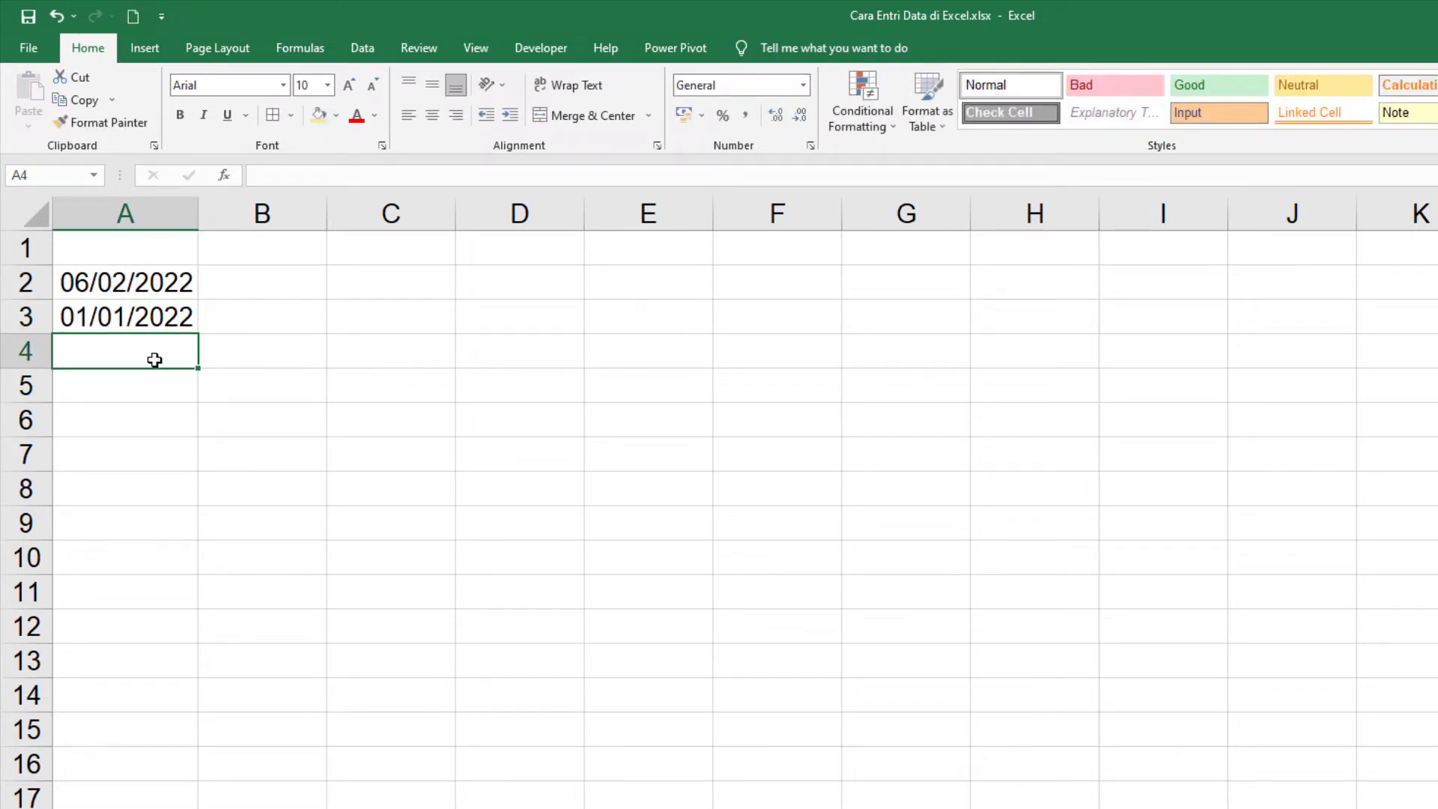
click(240, 332)
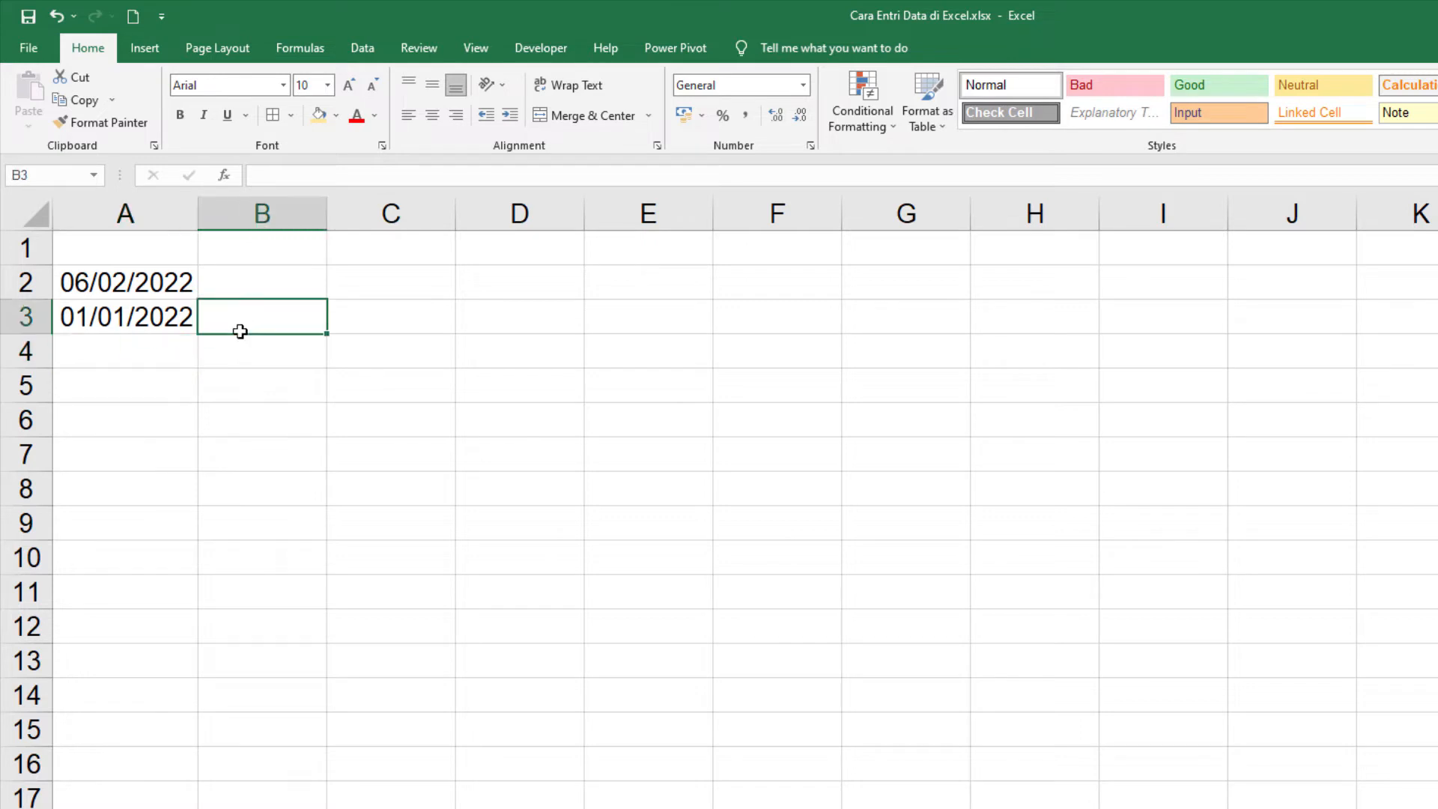
click(132, 322)
click(128, 289)
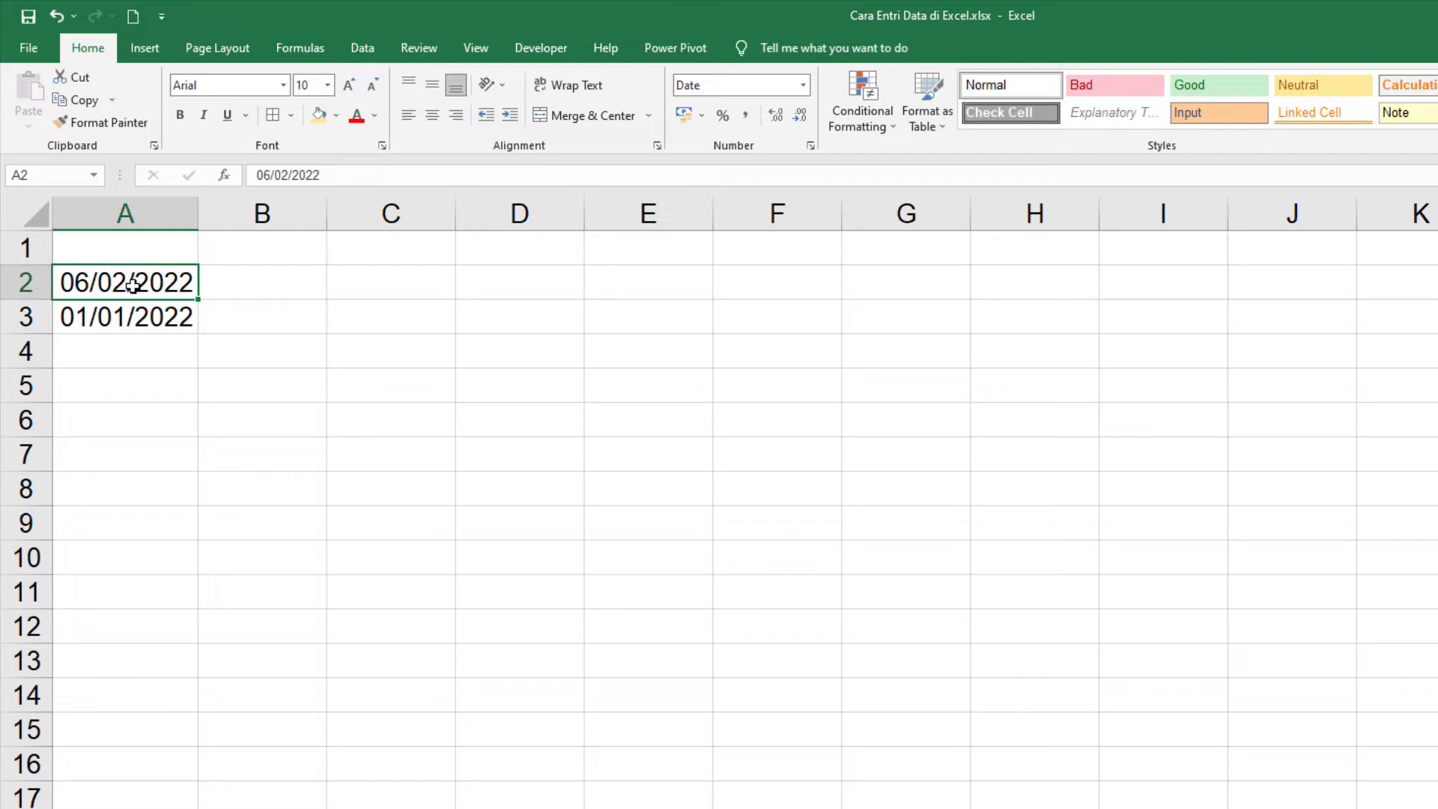
Step: Enter the time 12:15 in cell B2, separating hours and minutes with a colon
click(304, 292)
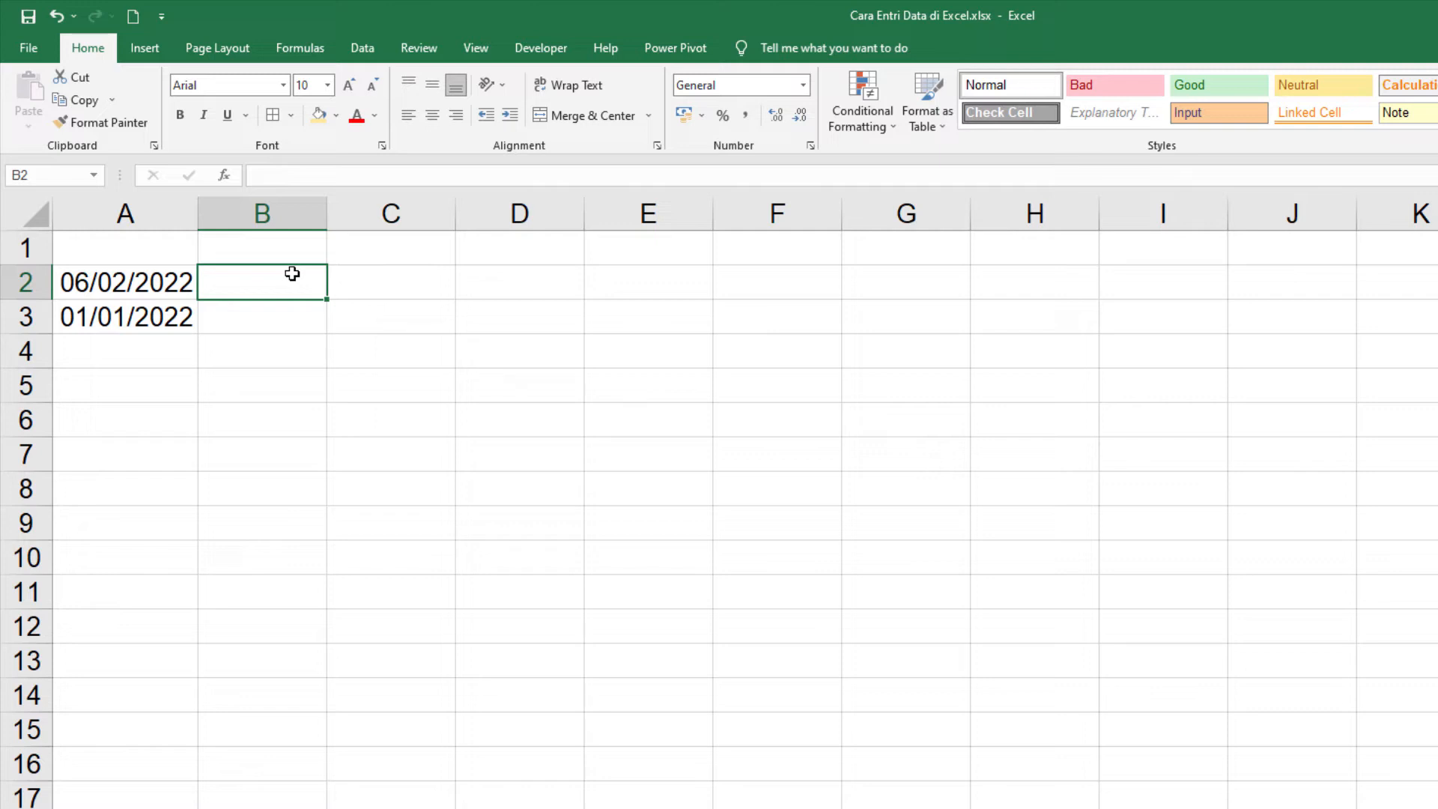
text(12)
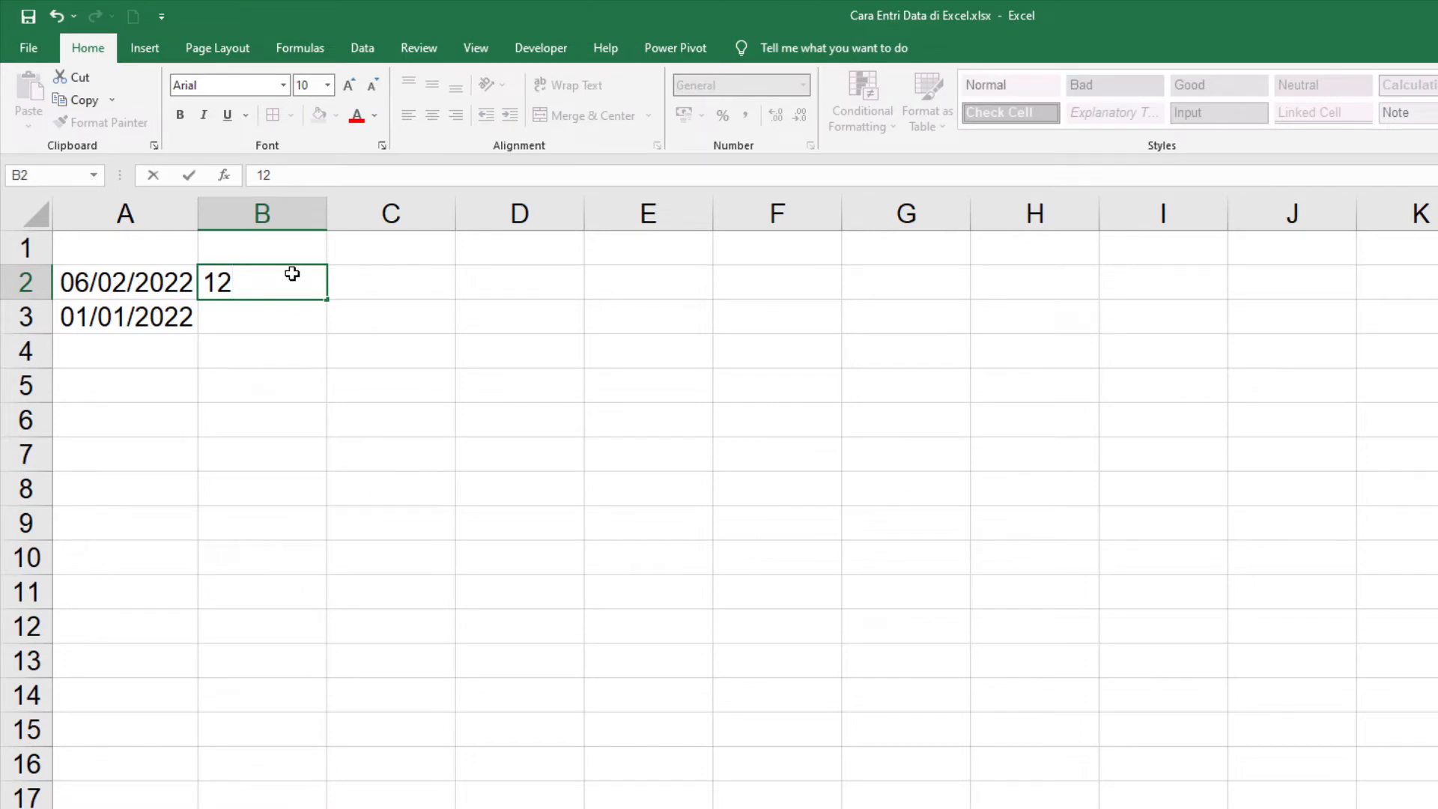
text(:15)
key(Return)
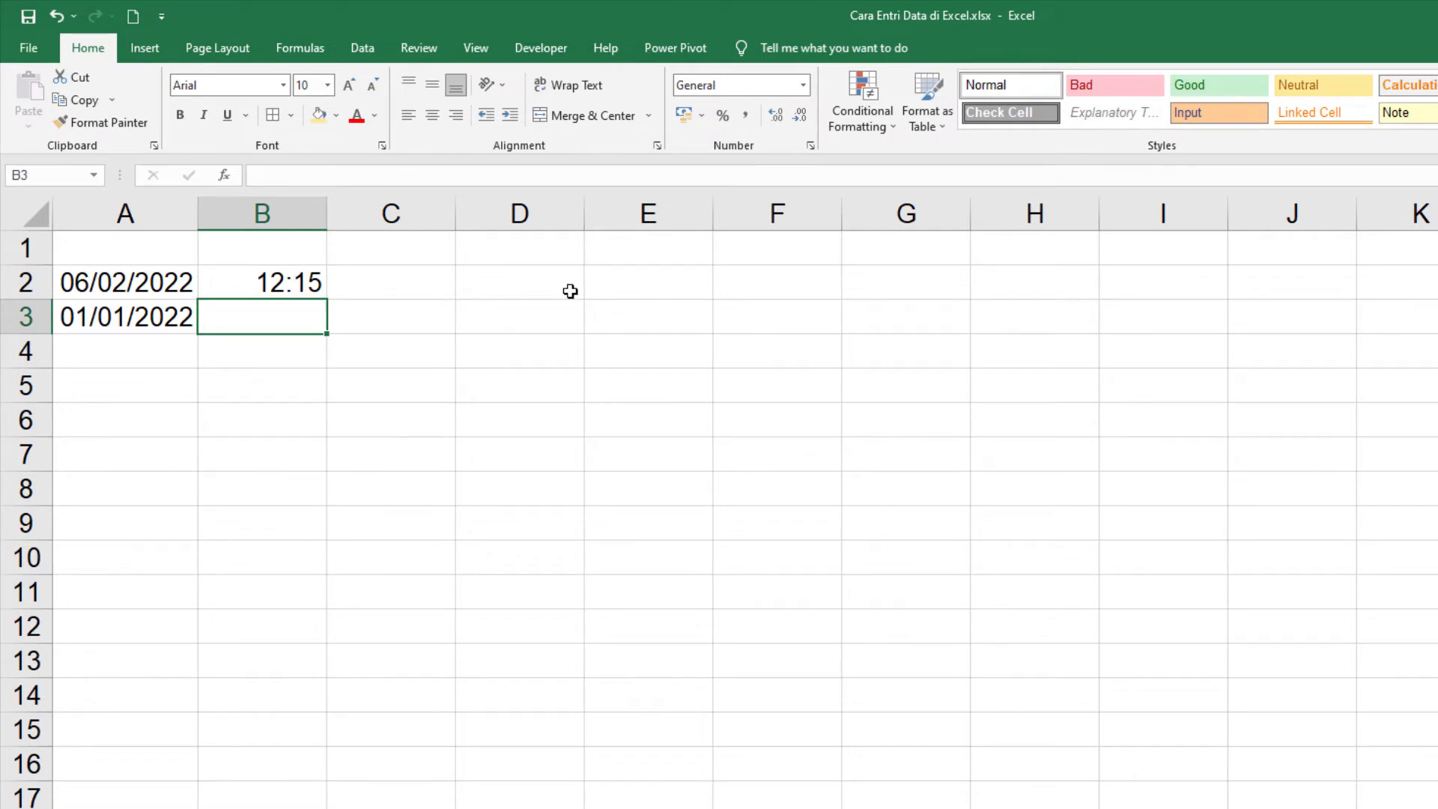
Step: Enter the time with seconds, 12:15:35, in cell B3
text(12:)
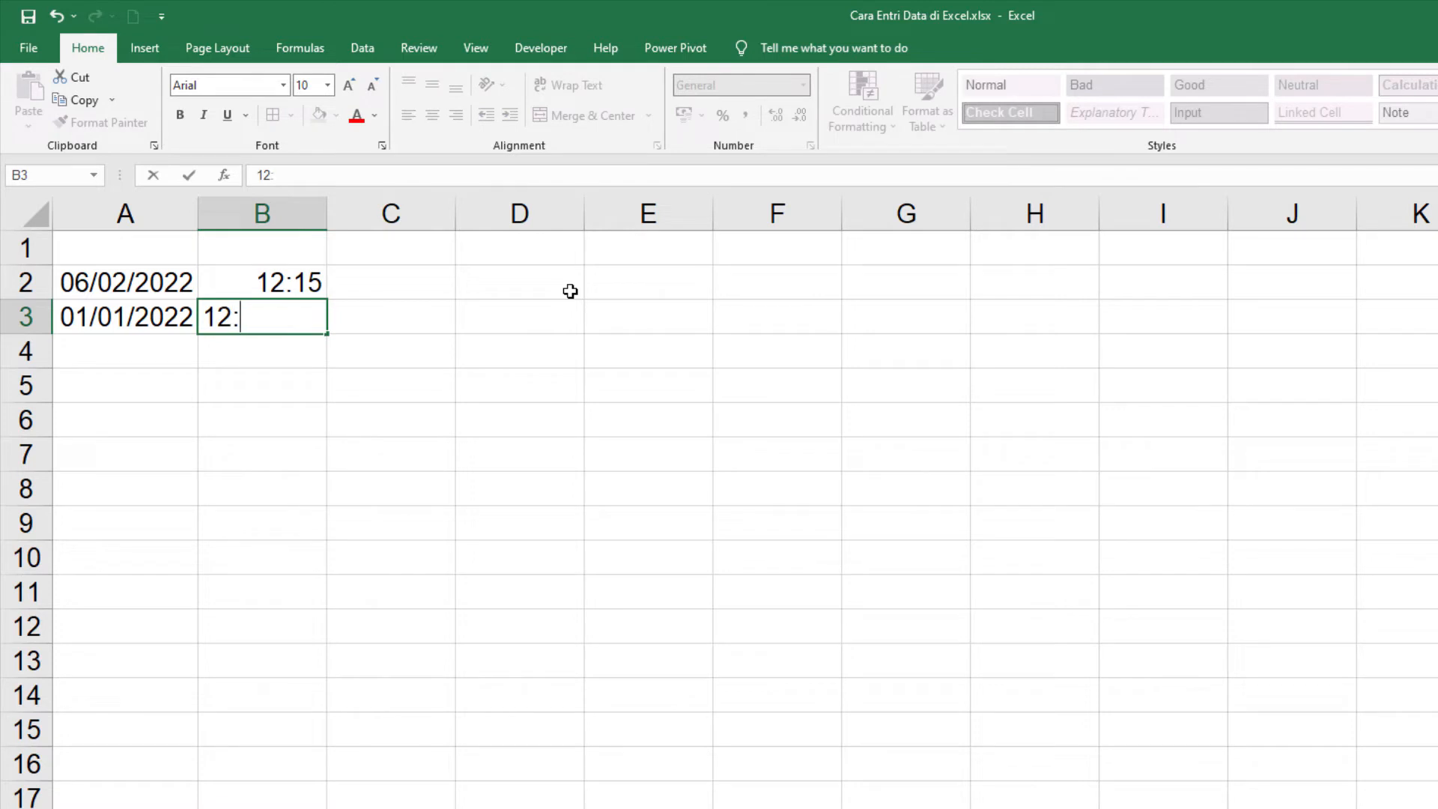
text(15:35)
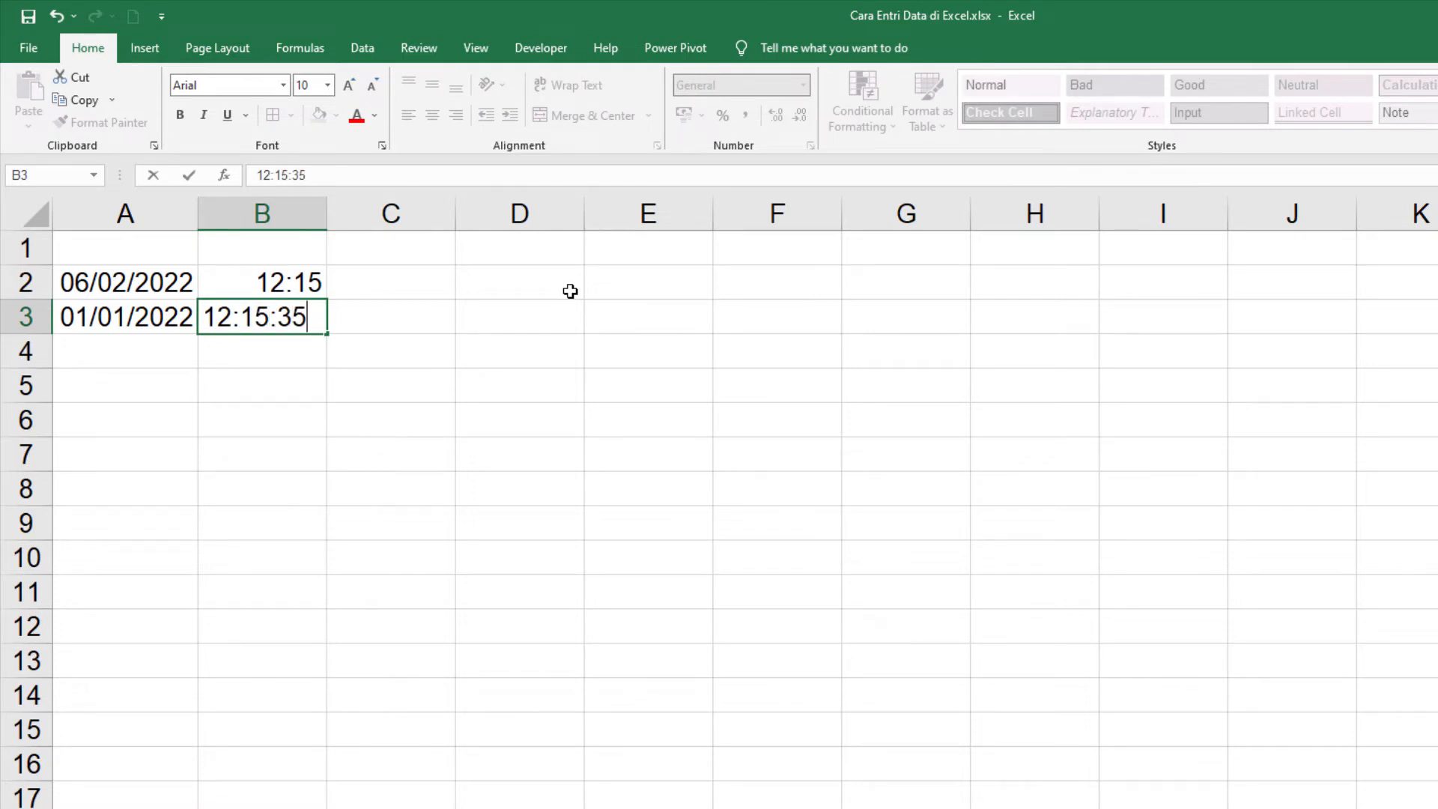
key(Return)
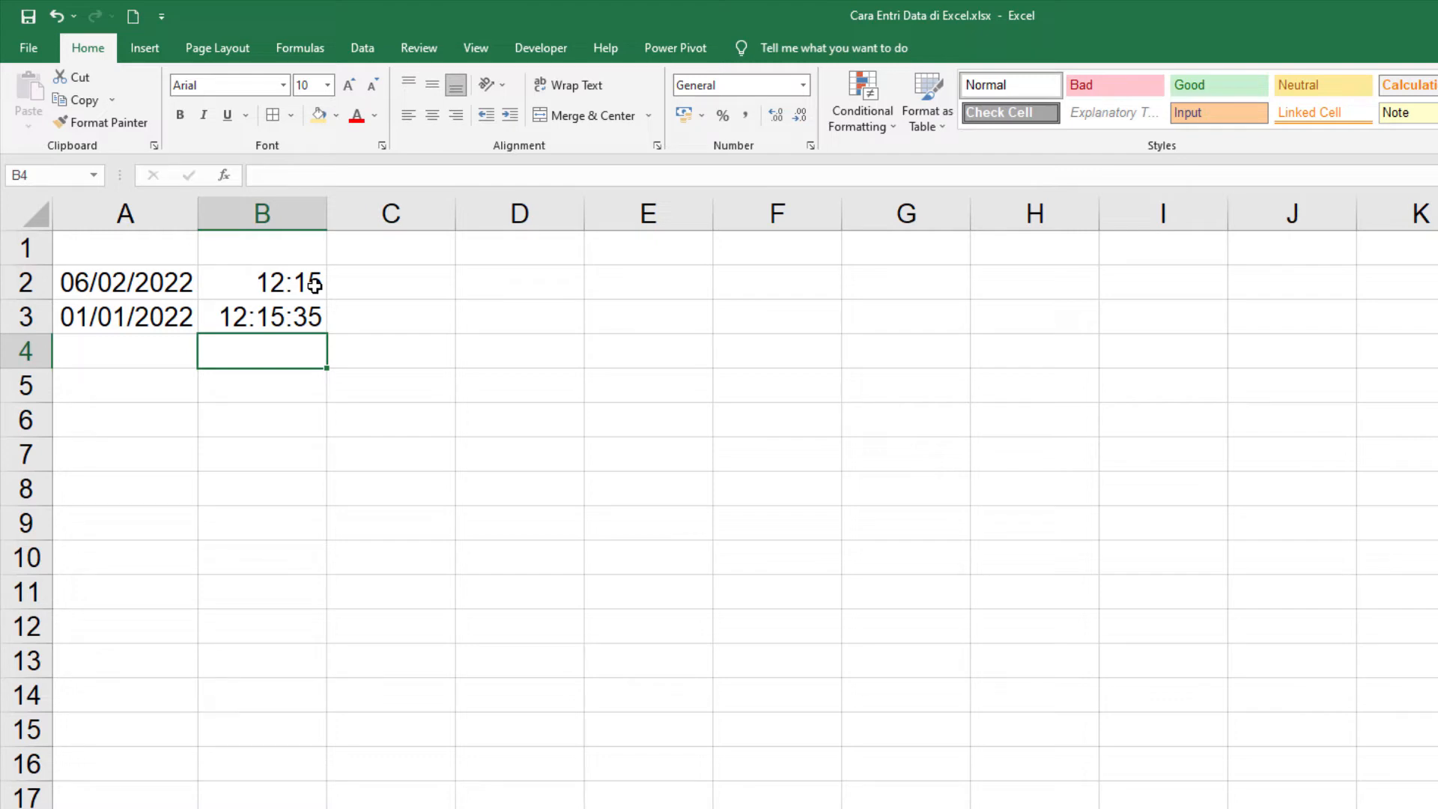
Step: Enter the morning time 05:15 with the suffix "A" in cell C2
click(379, 285)
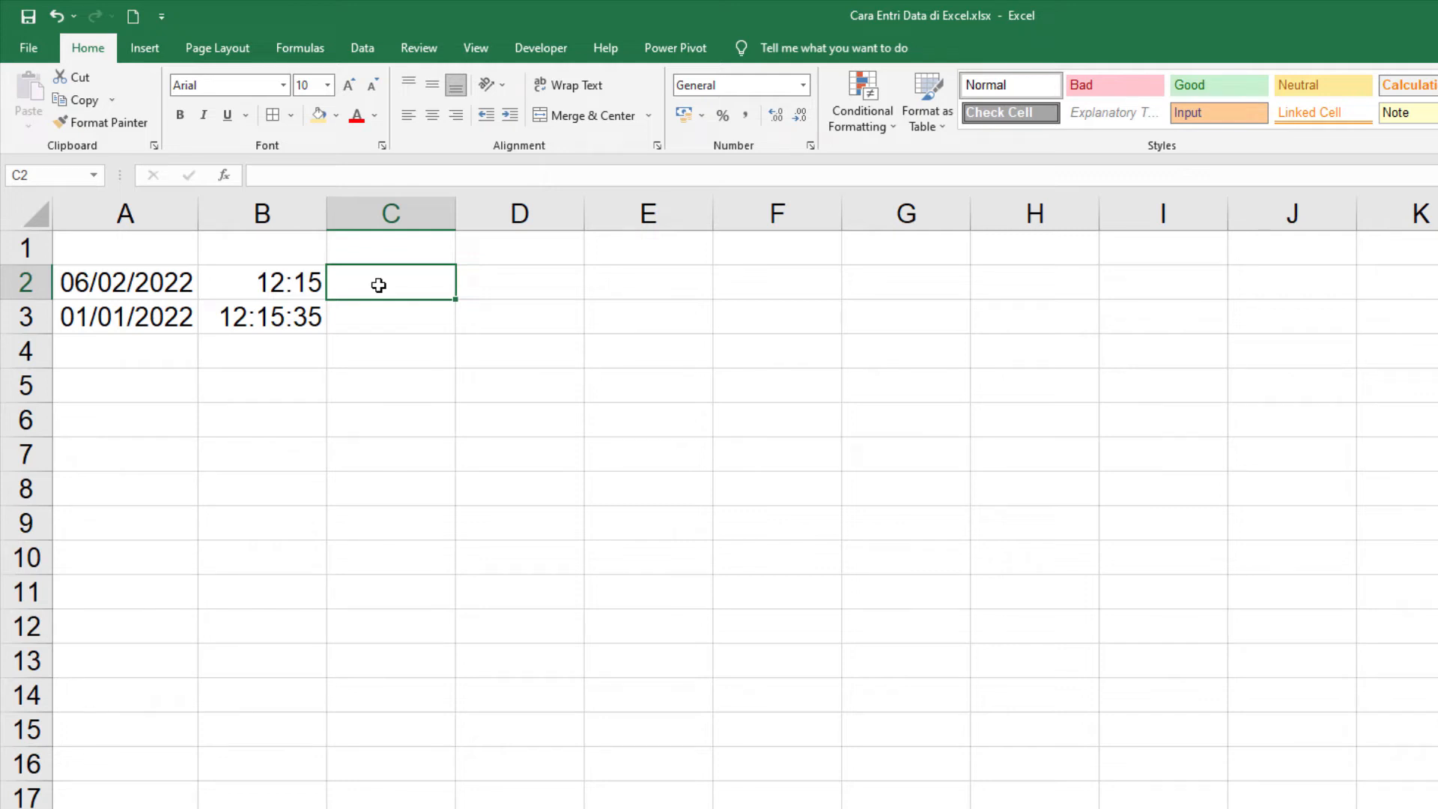
text(05)
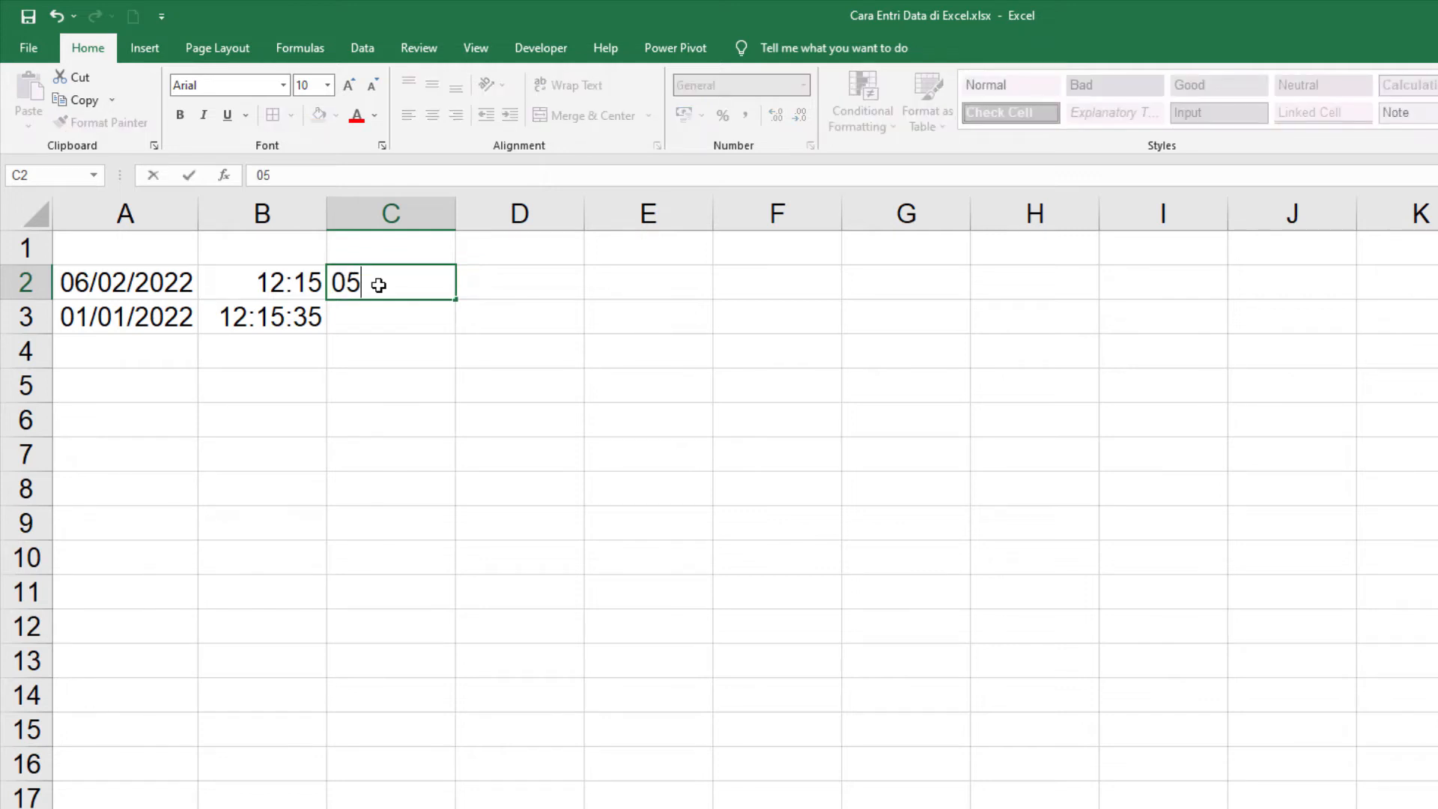
text(:15 A)
key(Return)
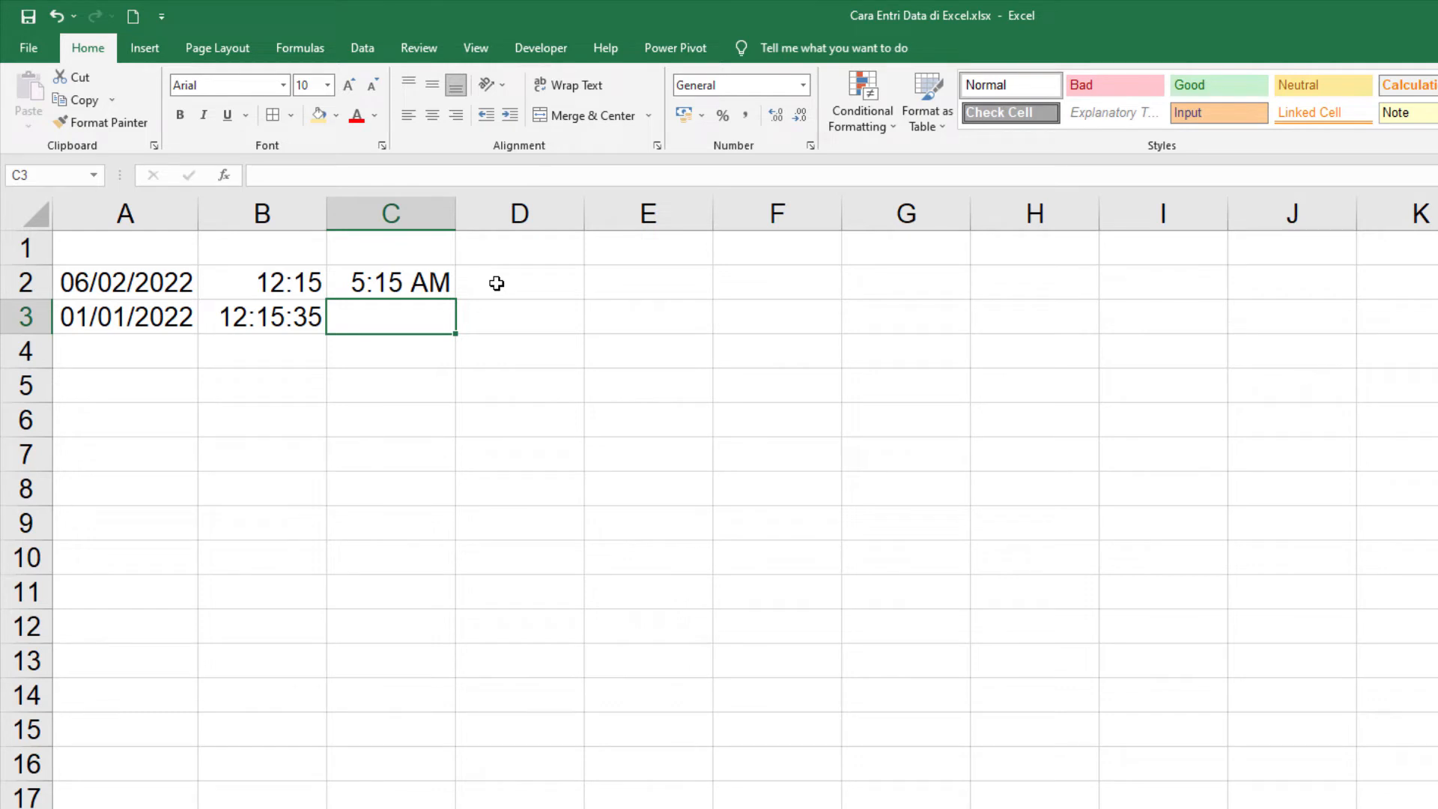
Step: Enter the afternoon time 05:30 with the suffix "p" in cell C3 and check the entry
text(05)
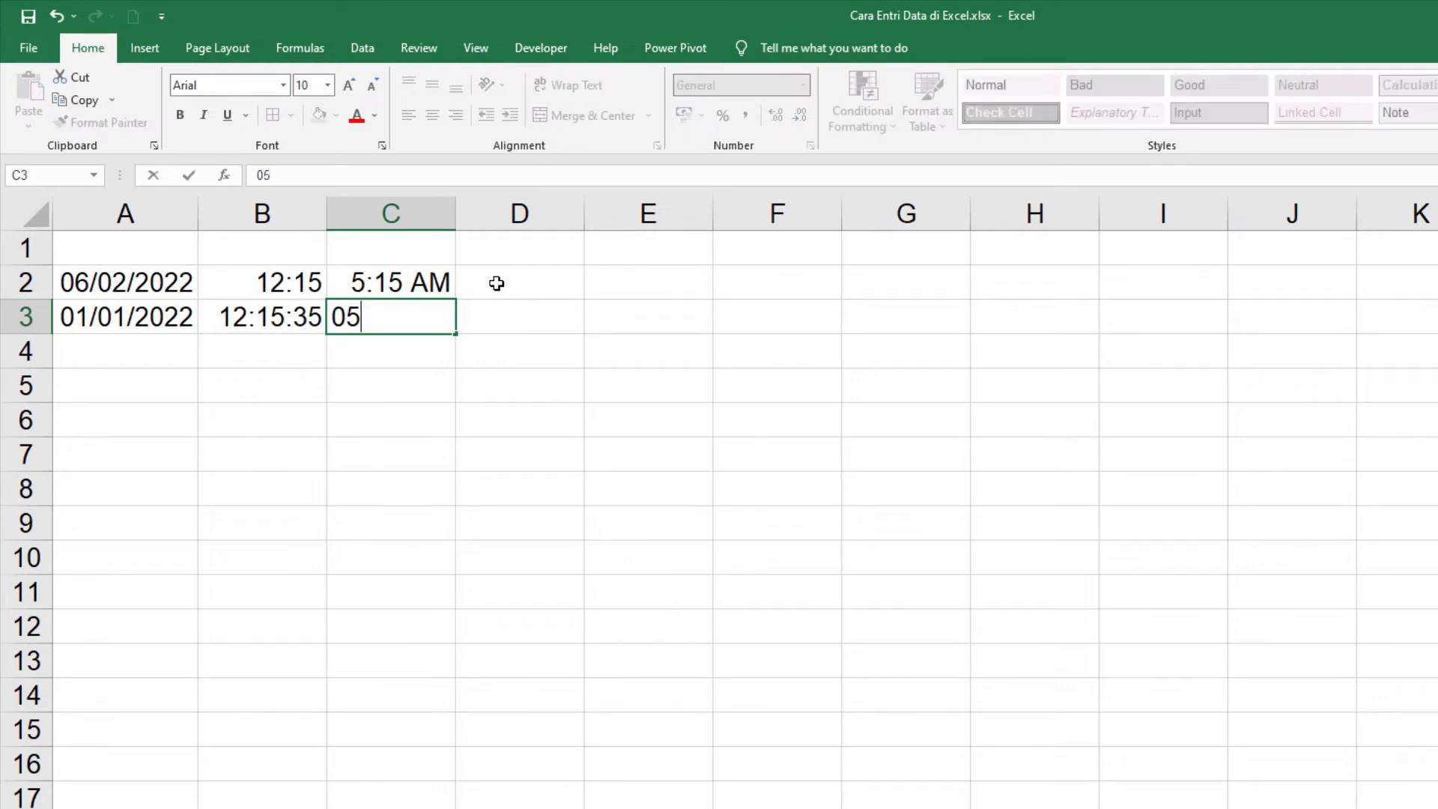
text(:30 p)
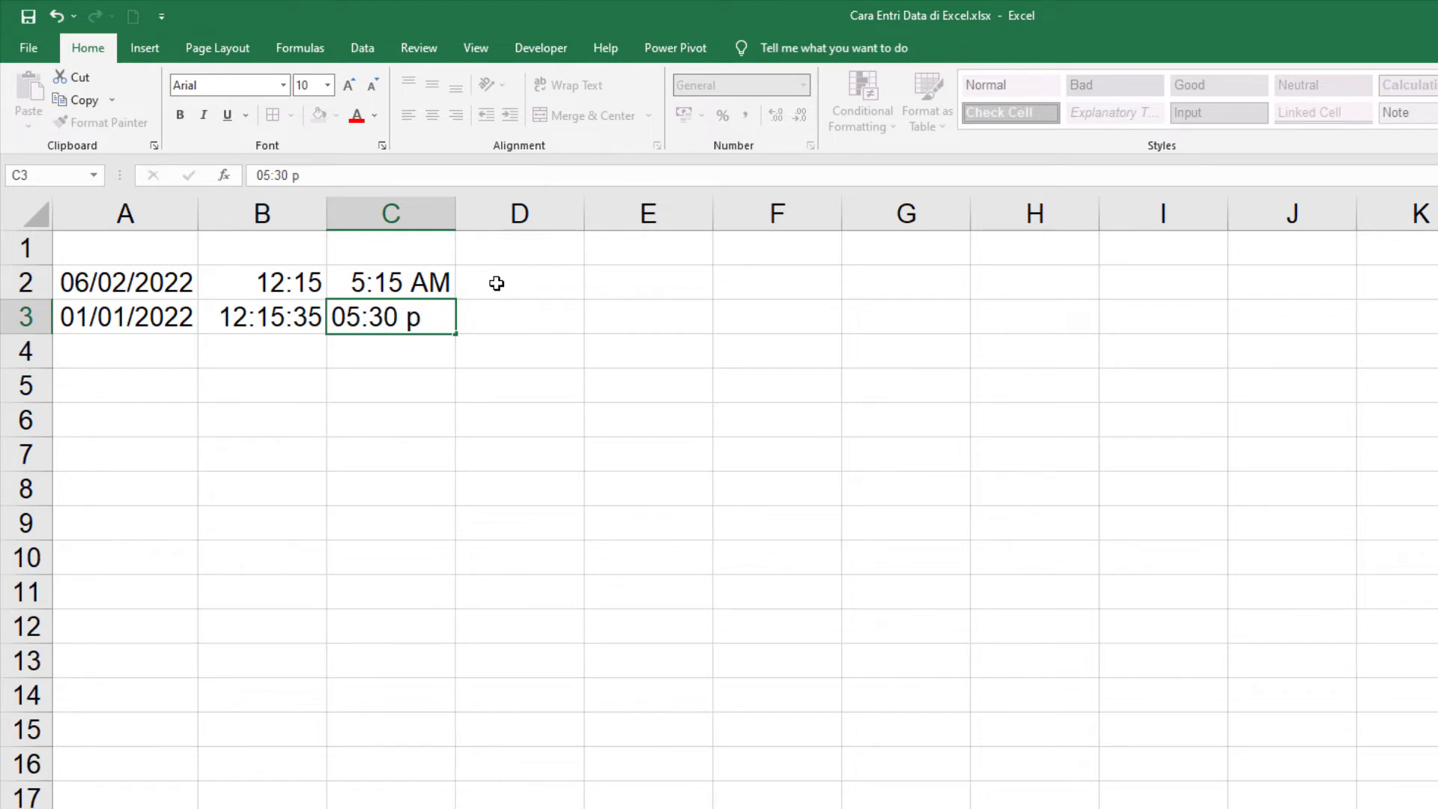
key(Return)
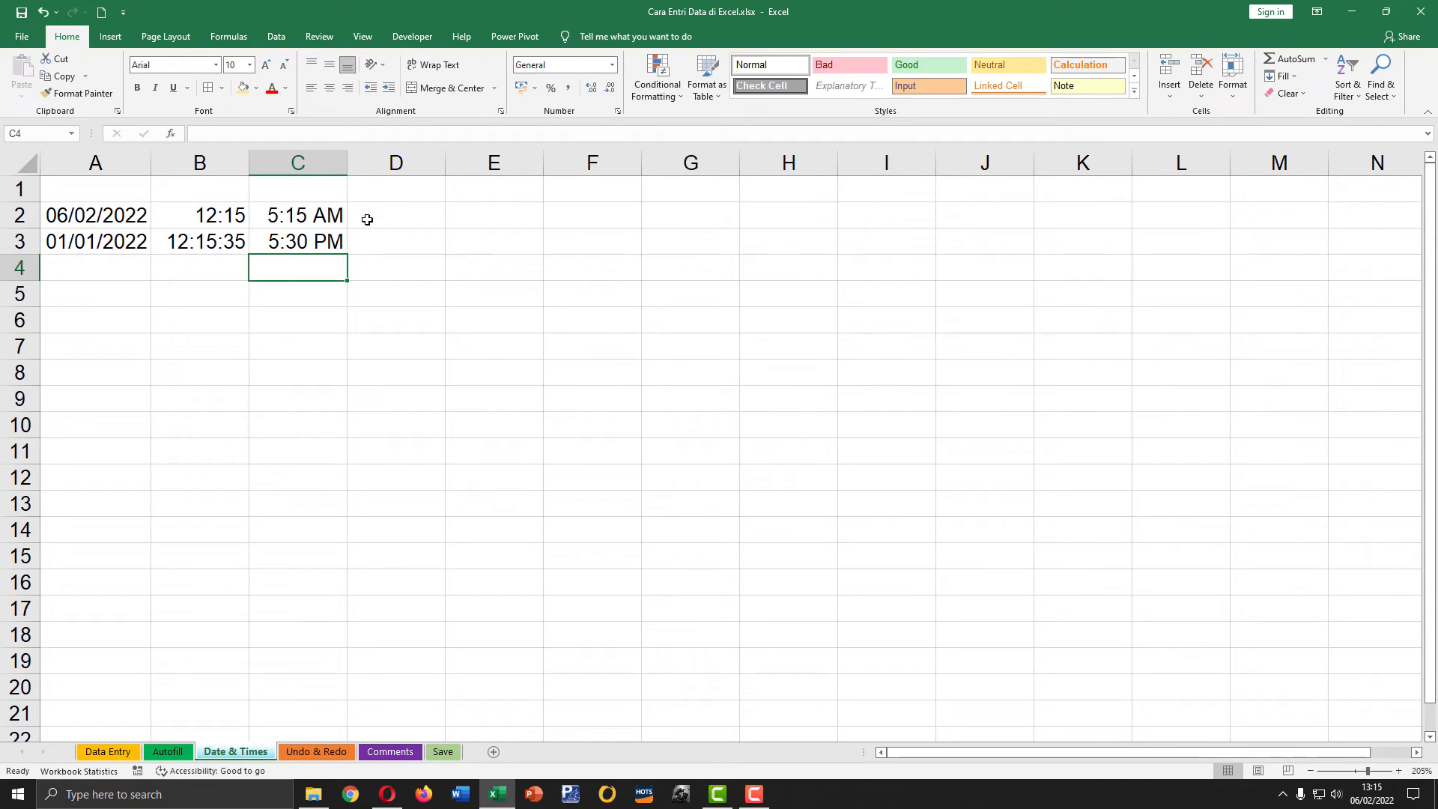
click(332, 241)
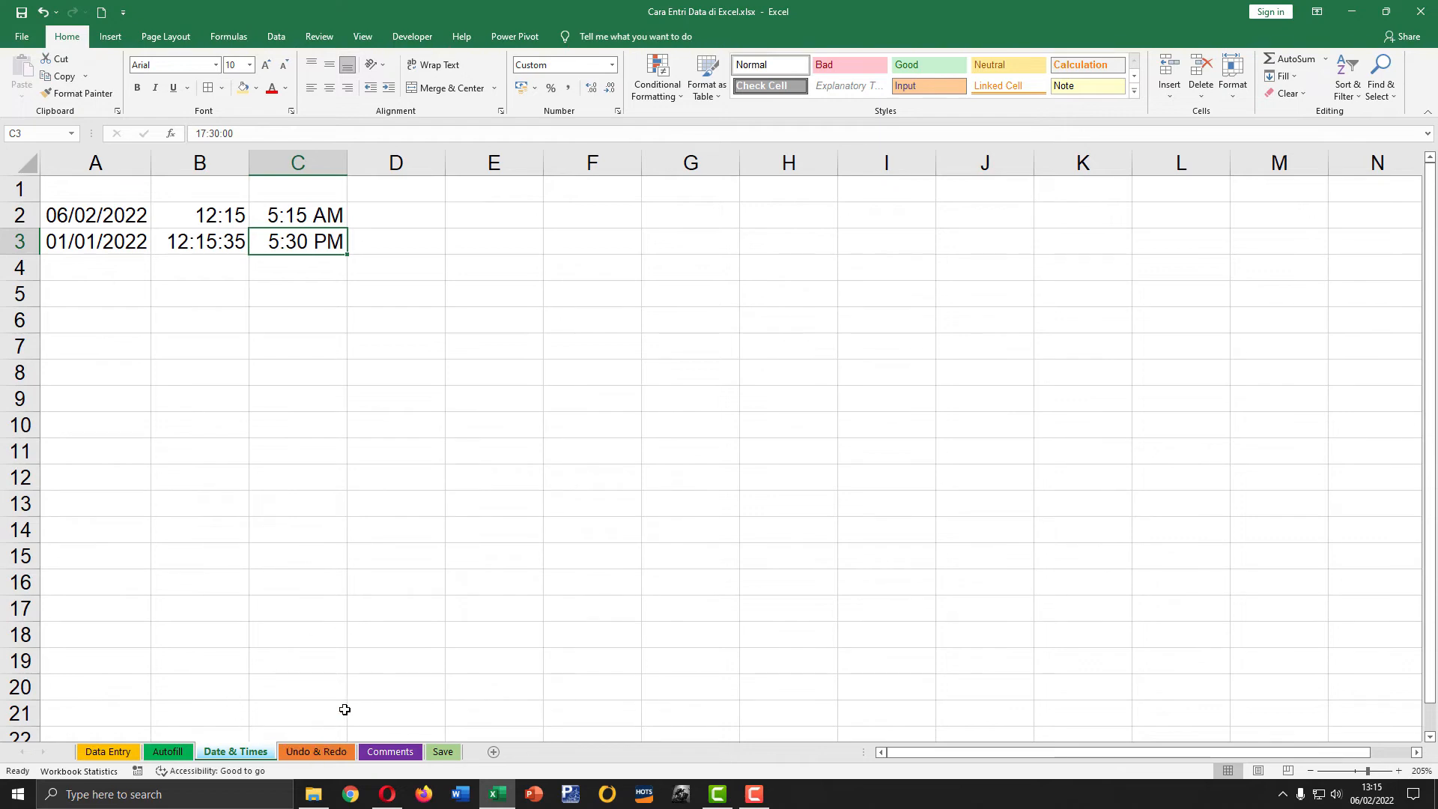
Step: On the Undo & Redo sheet, delete the "Buku Gambar A3" row and undo the deletion
click(309, 752)
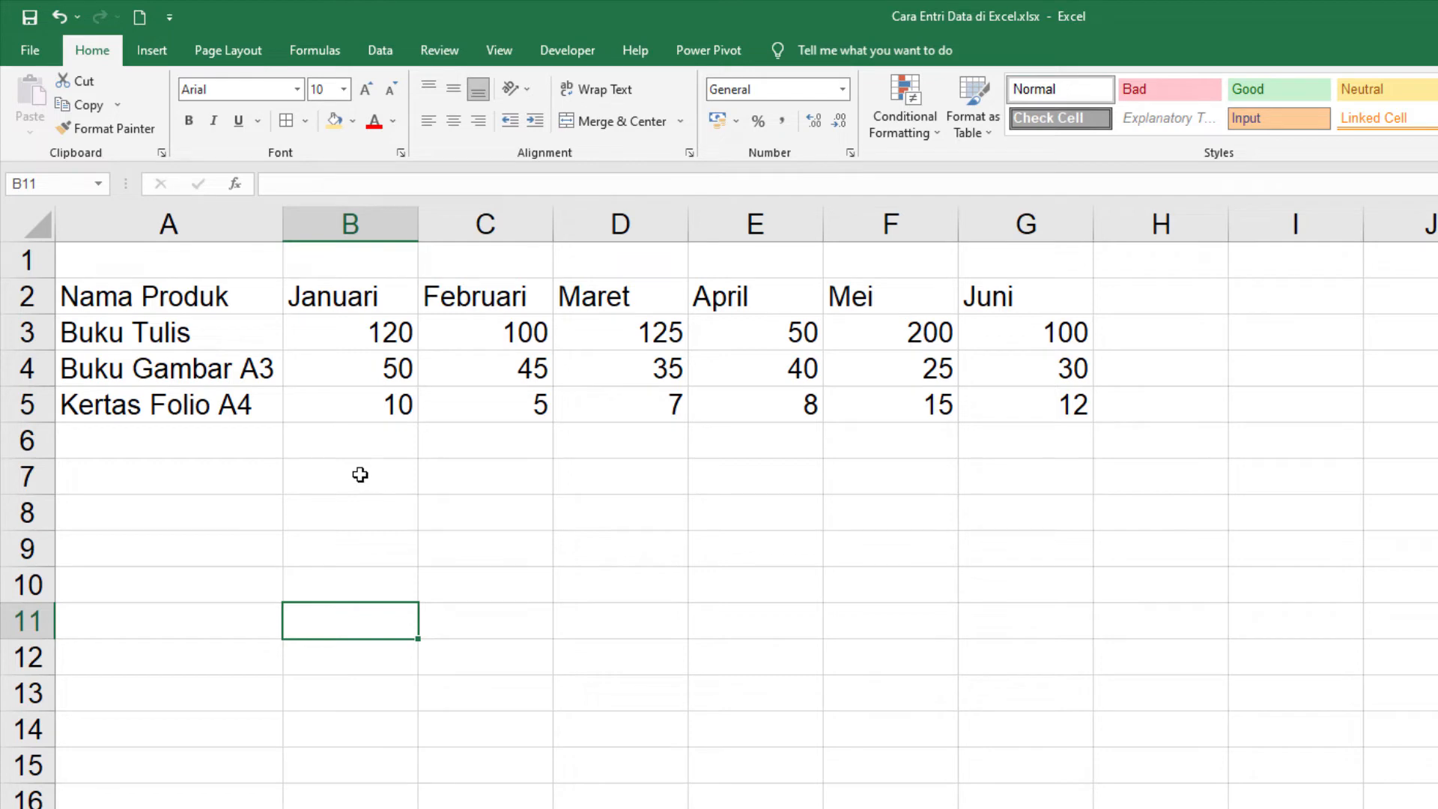
click(21, 367)
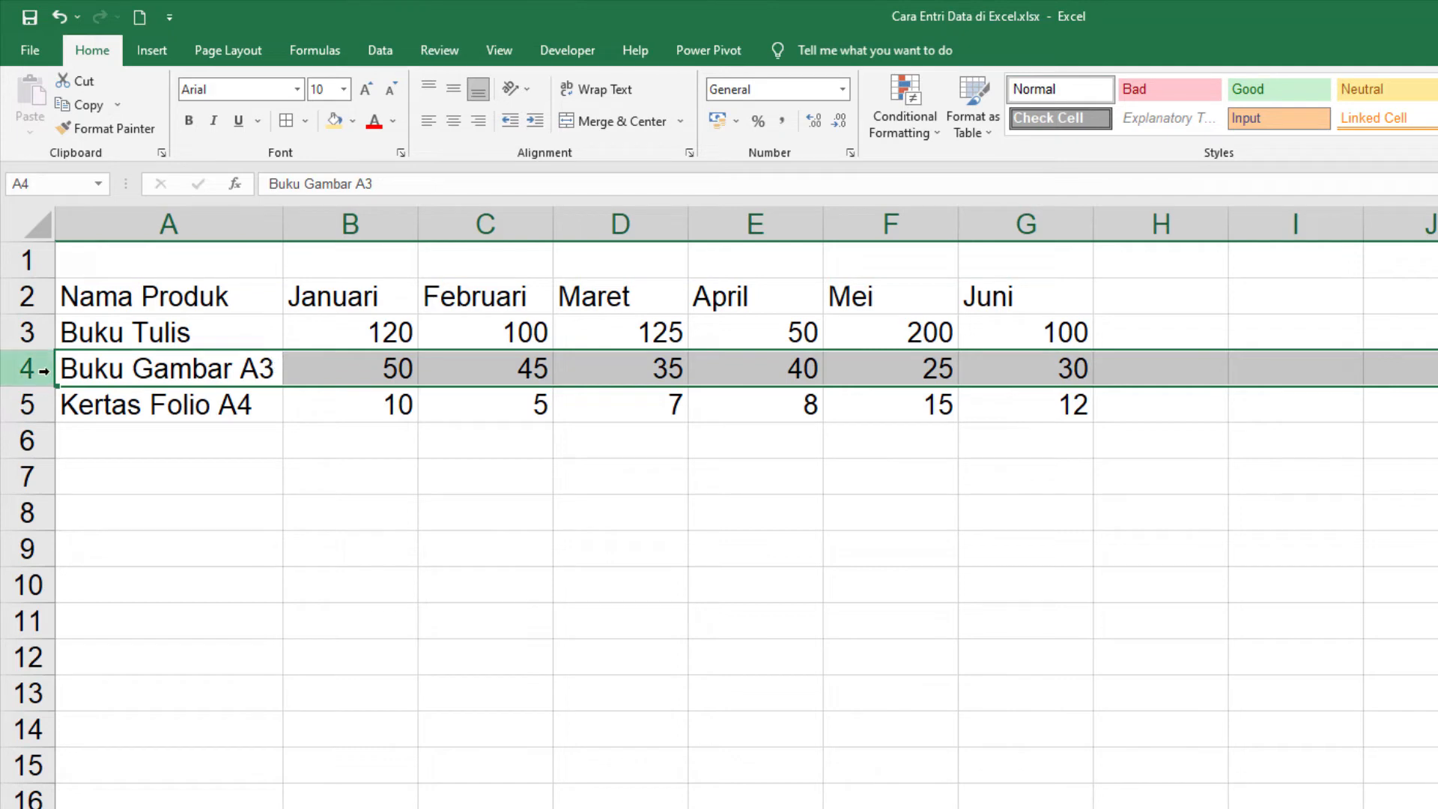
right_click(27, 368)
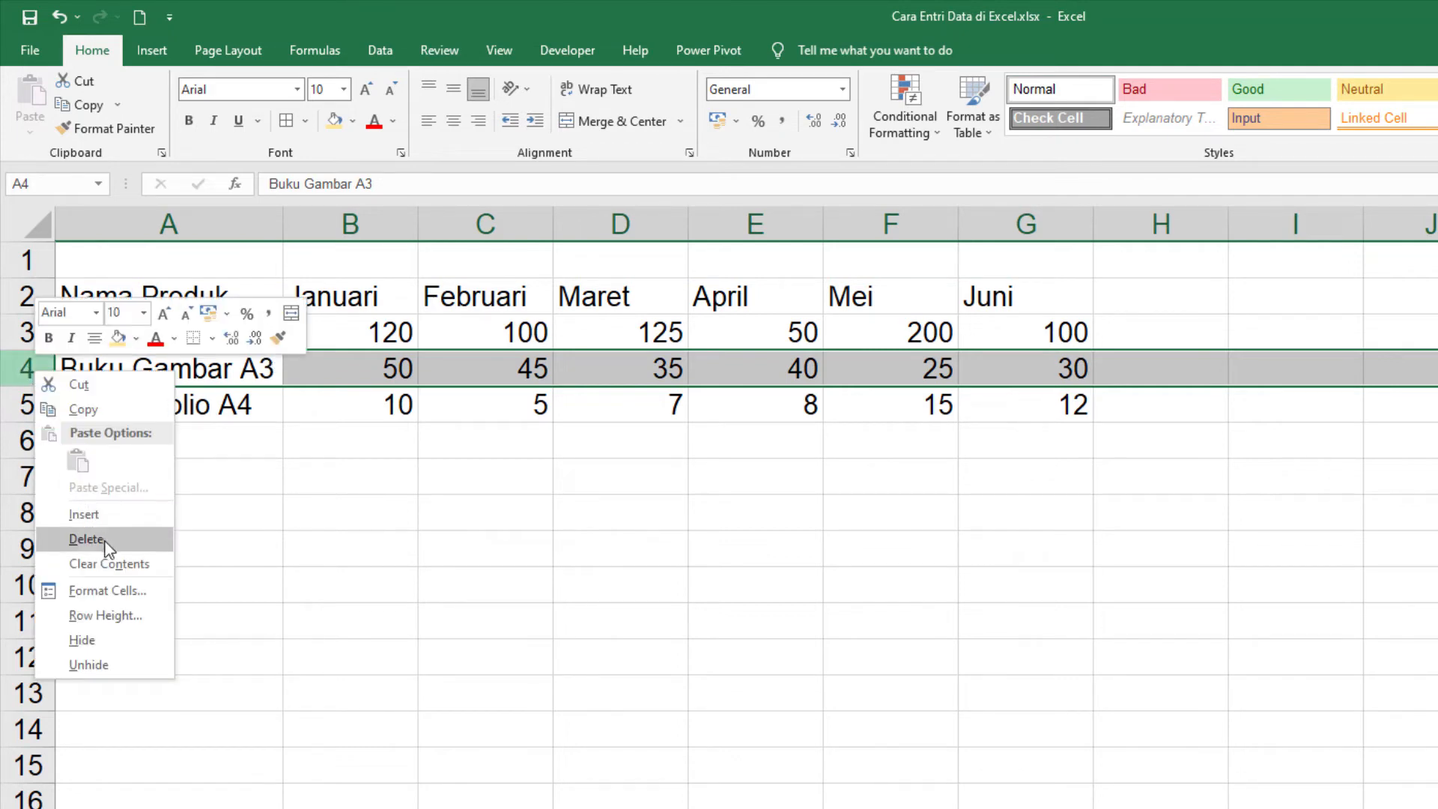
right_click(13, 366)
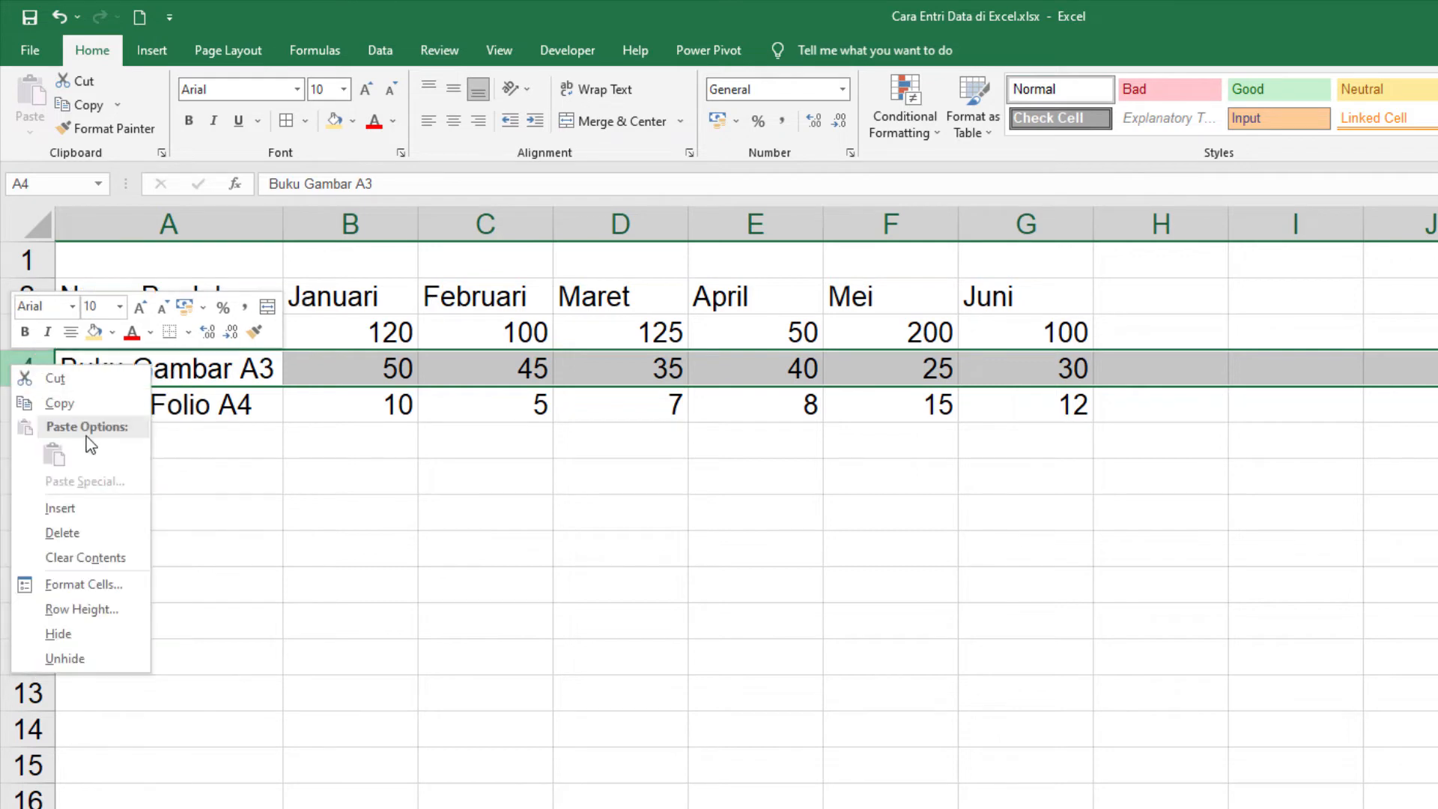
click(88, 535)
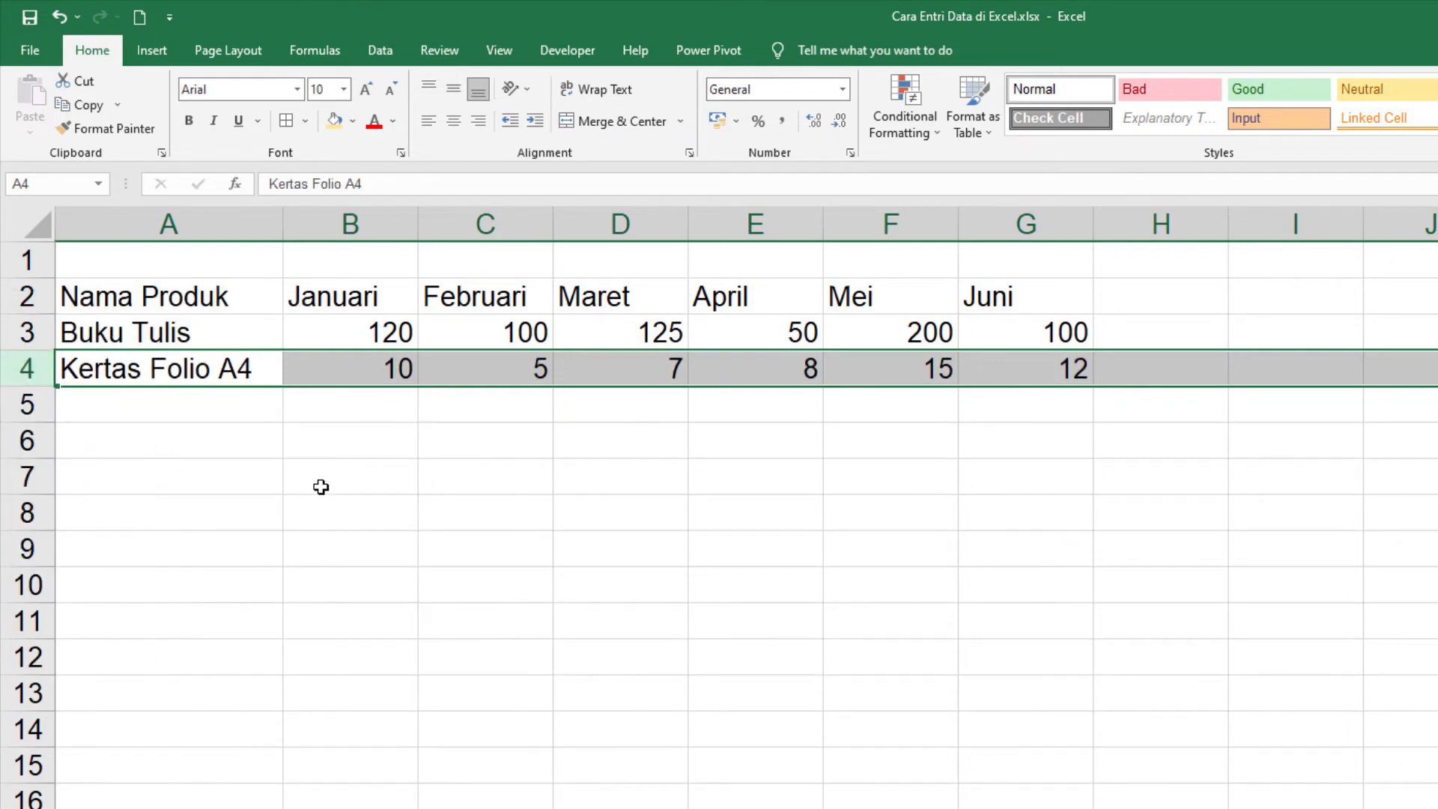
click(485, 479)
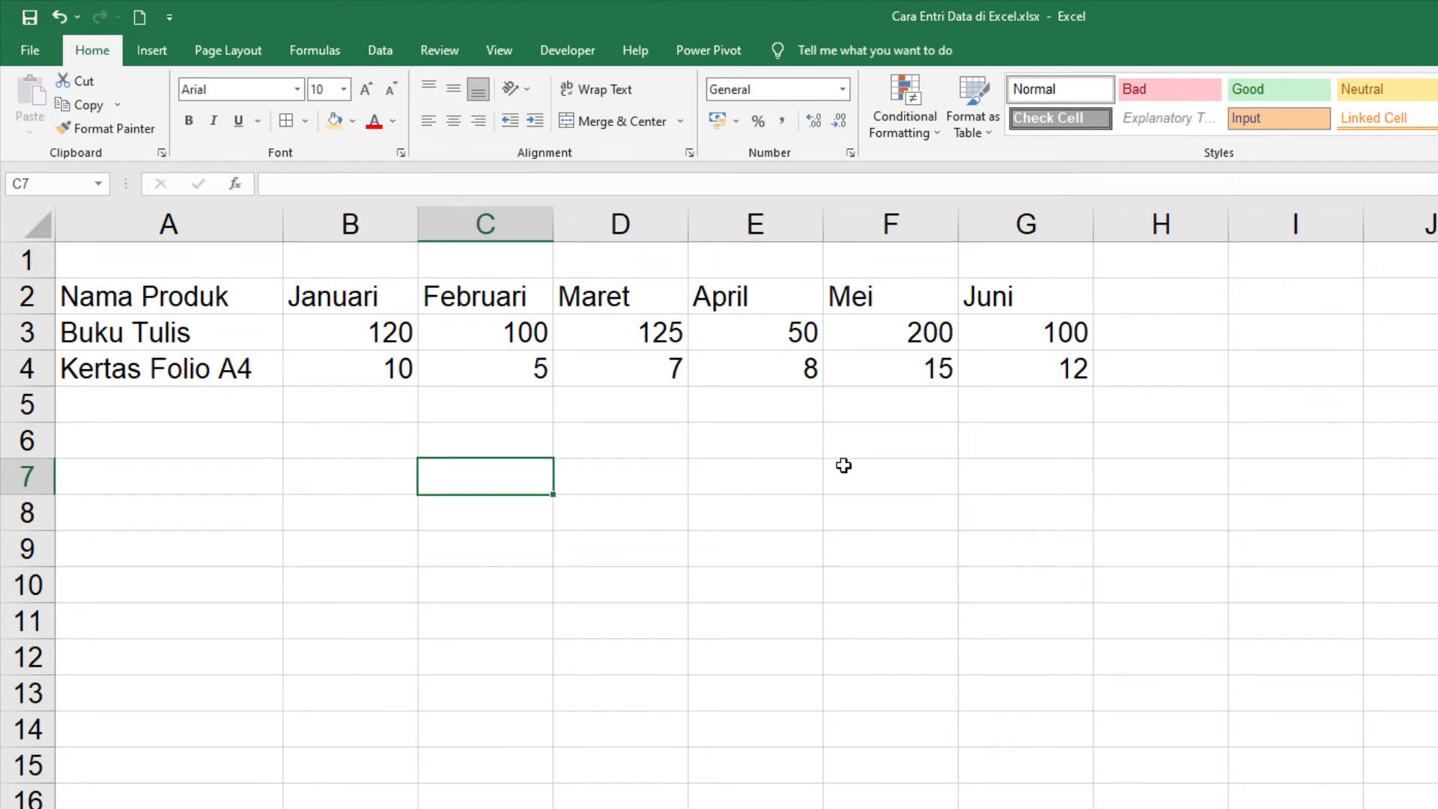
click(63, 20)
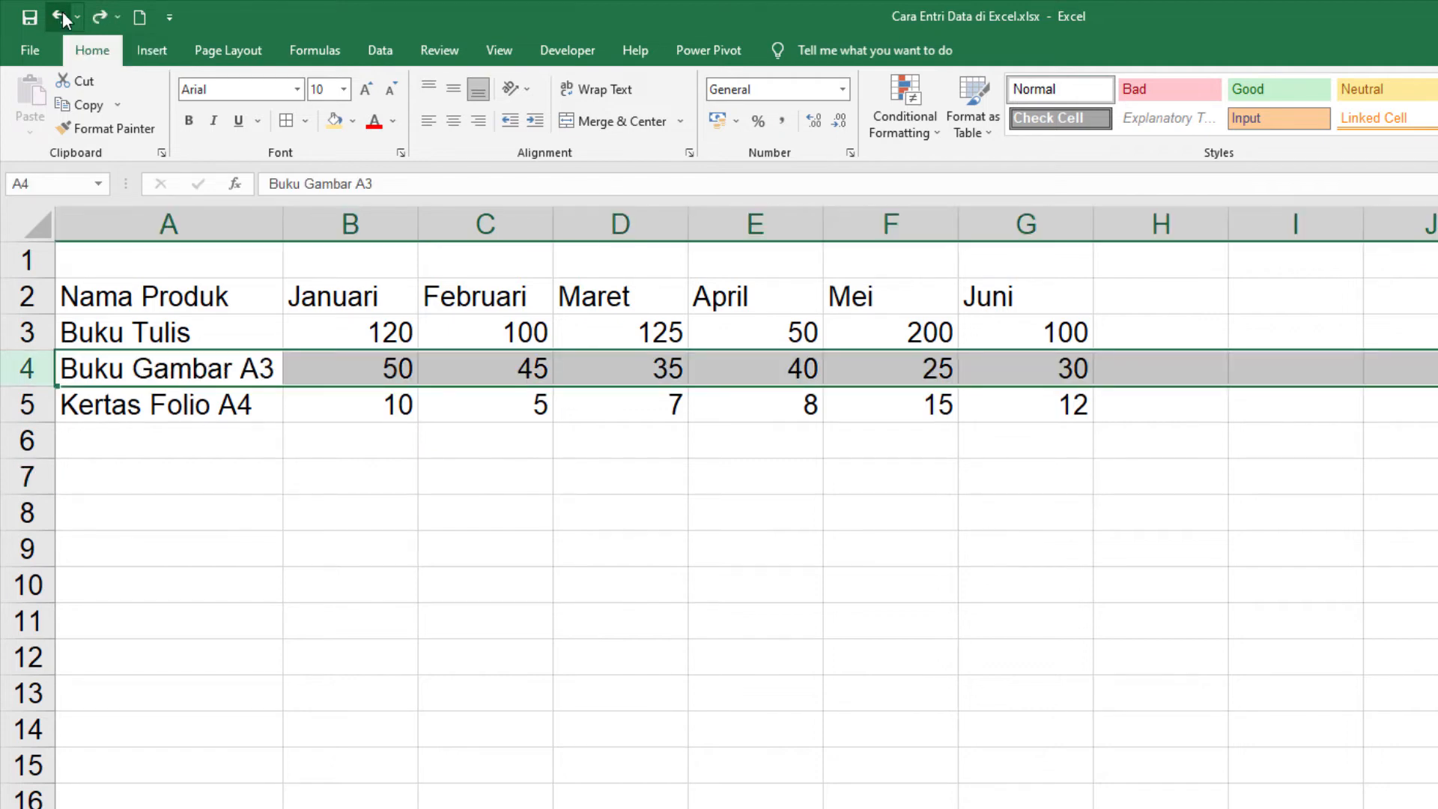
Step: Redo the deletion of the "Buku Gambar A3" row and undo it again
click(491, 408)
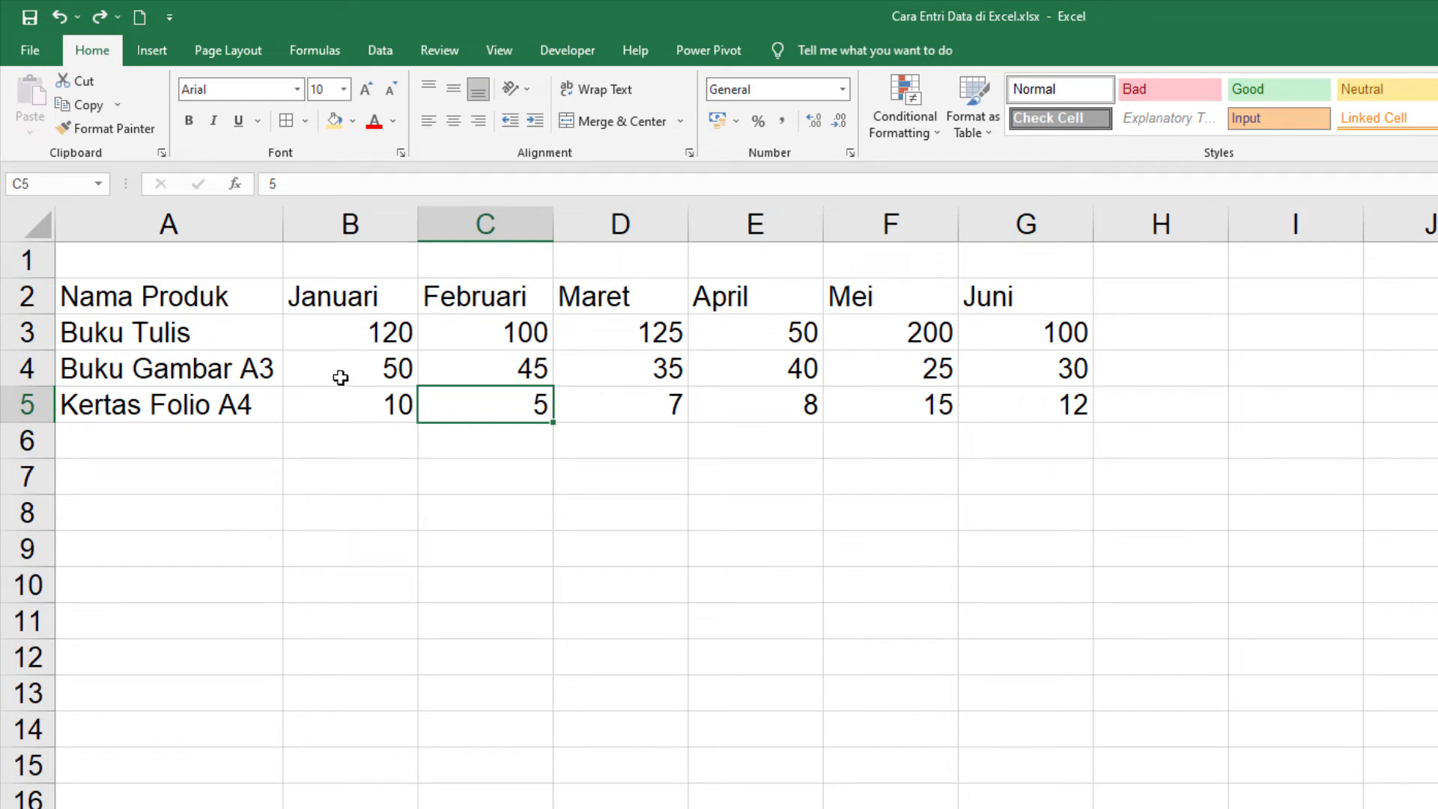
click(97, 18)
click(344, 414)
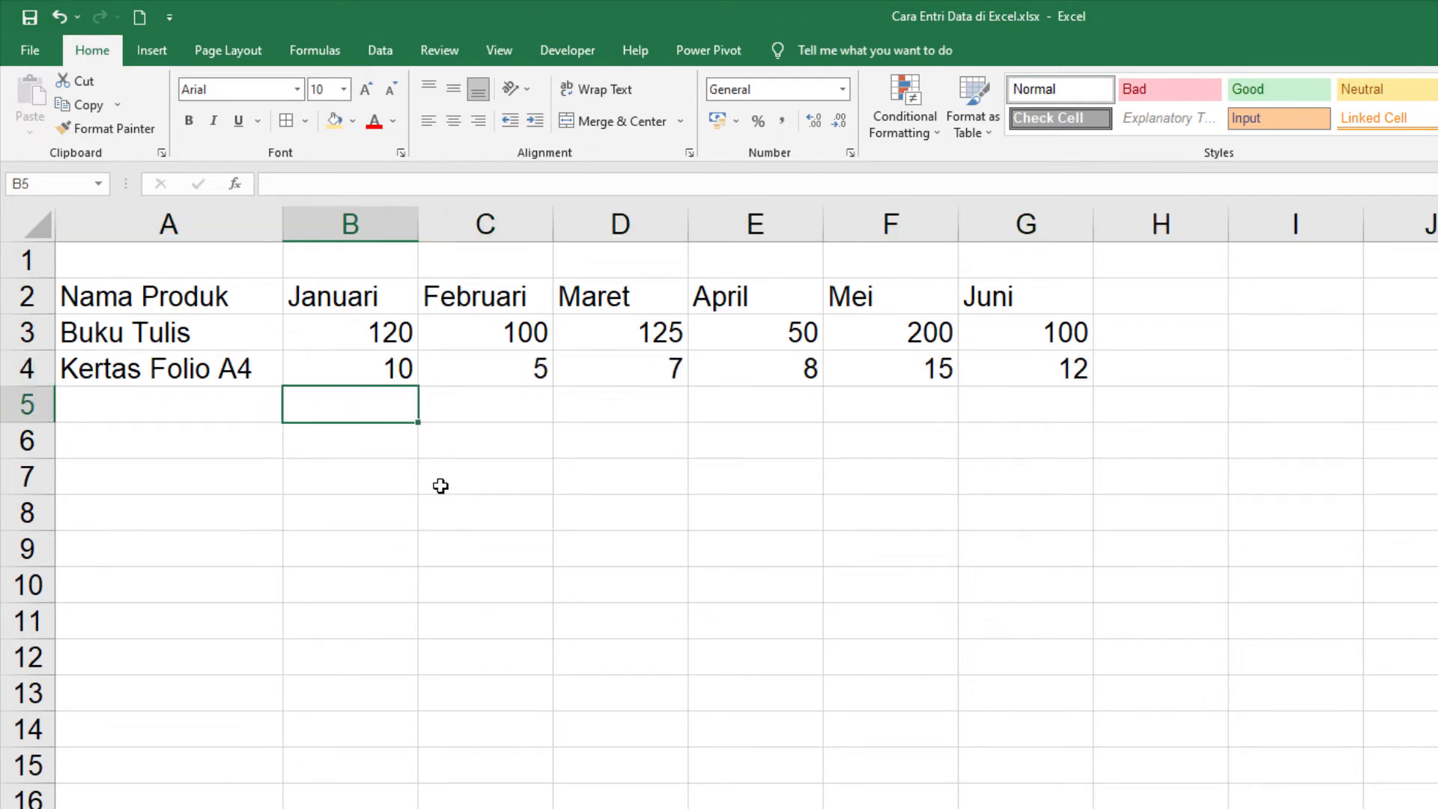
click(60, 16)
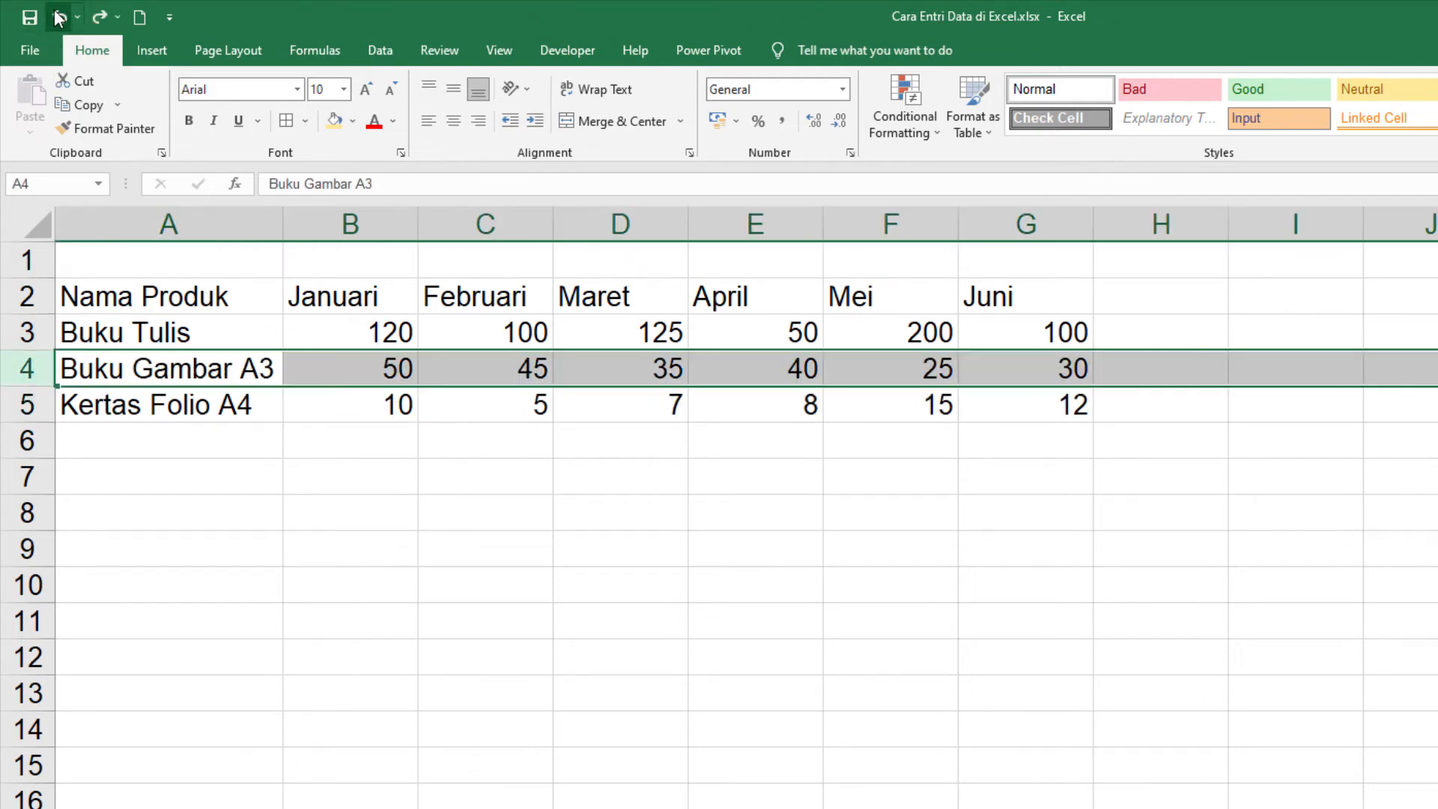
click(392, 473)
Step: Make the "Nama Produk" heading in cell A2 bold
drag(202, 303, 199, 402)
click(180, 289)
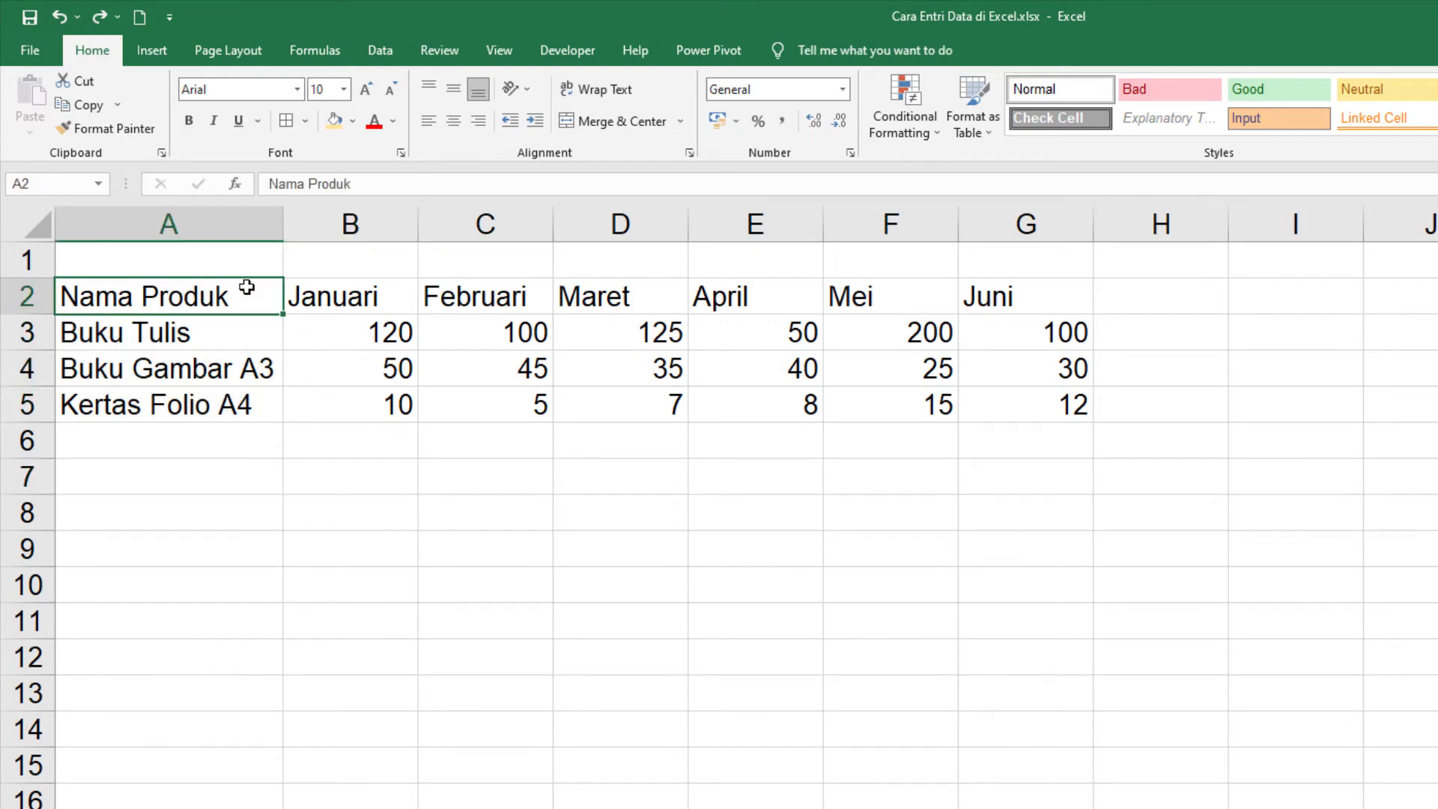
click(188, 120)
Step: Italicize the three product names in cells A3:A5
drag(193, 329, 193, 405)
click(199, 337)
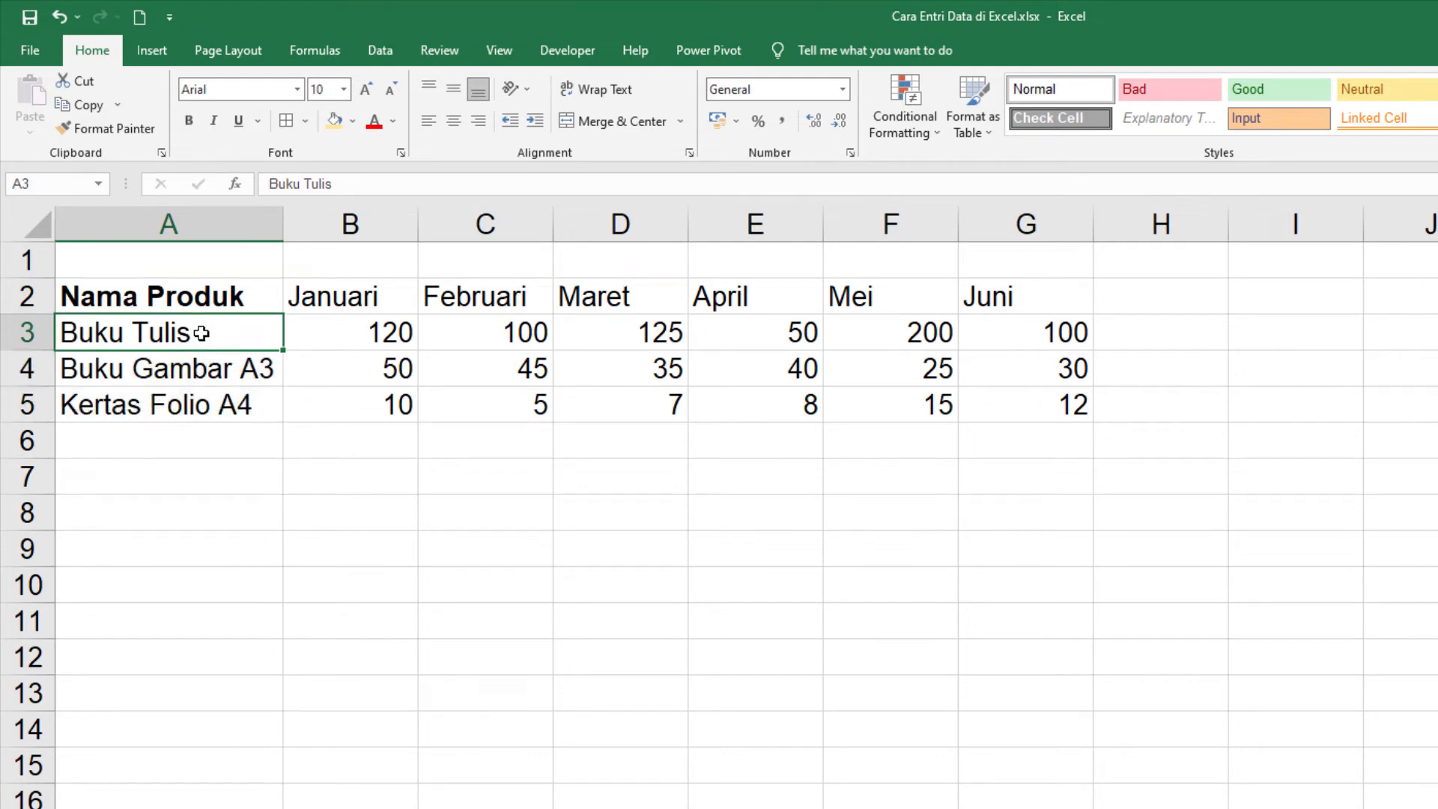
drag(212, 334, 216, 394)
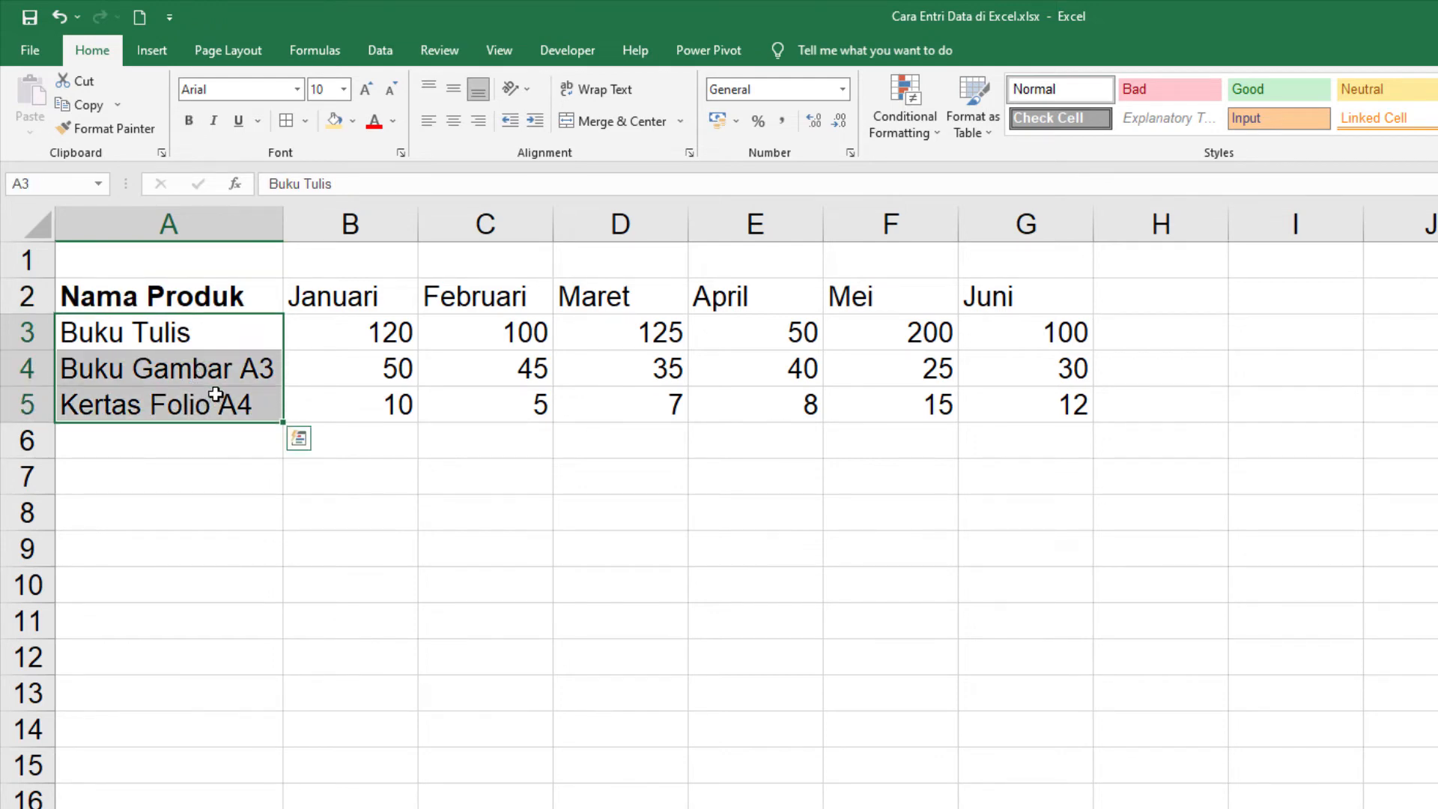
click(215, 122)
click(178, 465)
Step: Underline the product name "Kertas Folio A4" in cell A5
click(161, 411)
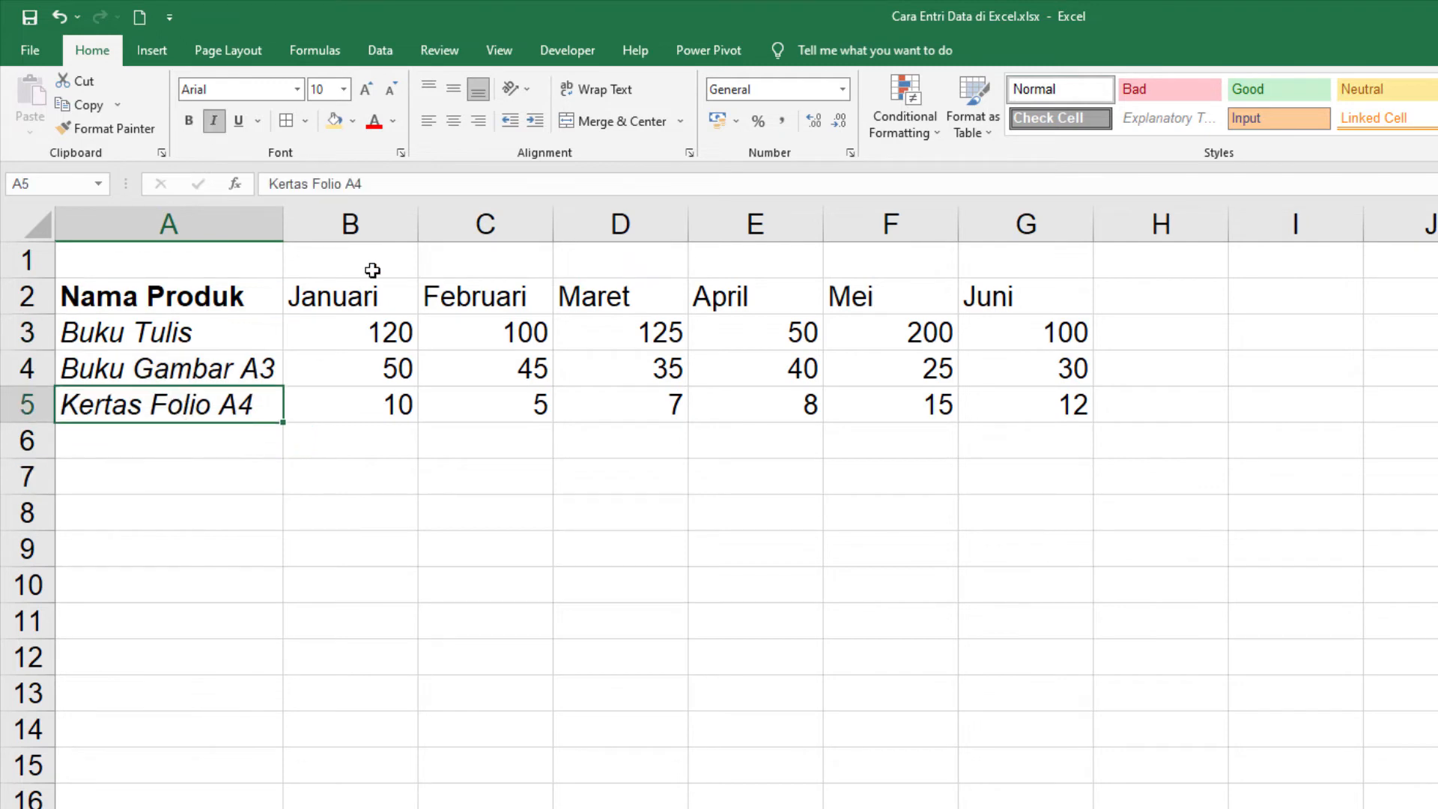
click(240, 125)
click(200, 549)
Step: Fill the product name column, cells A2:A5, with the standard orange color
drag(209, 310, 224, 415)
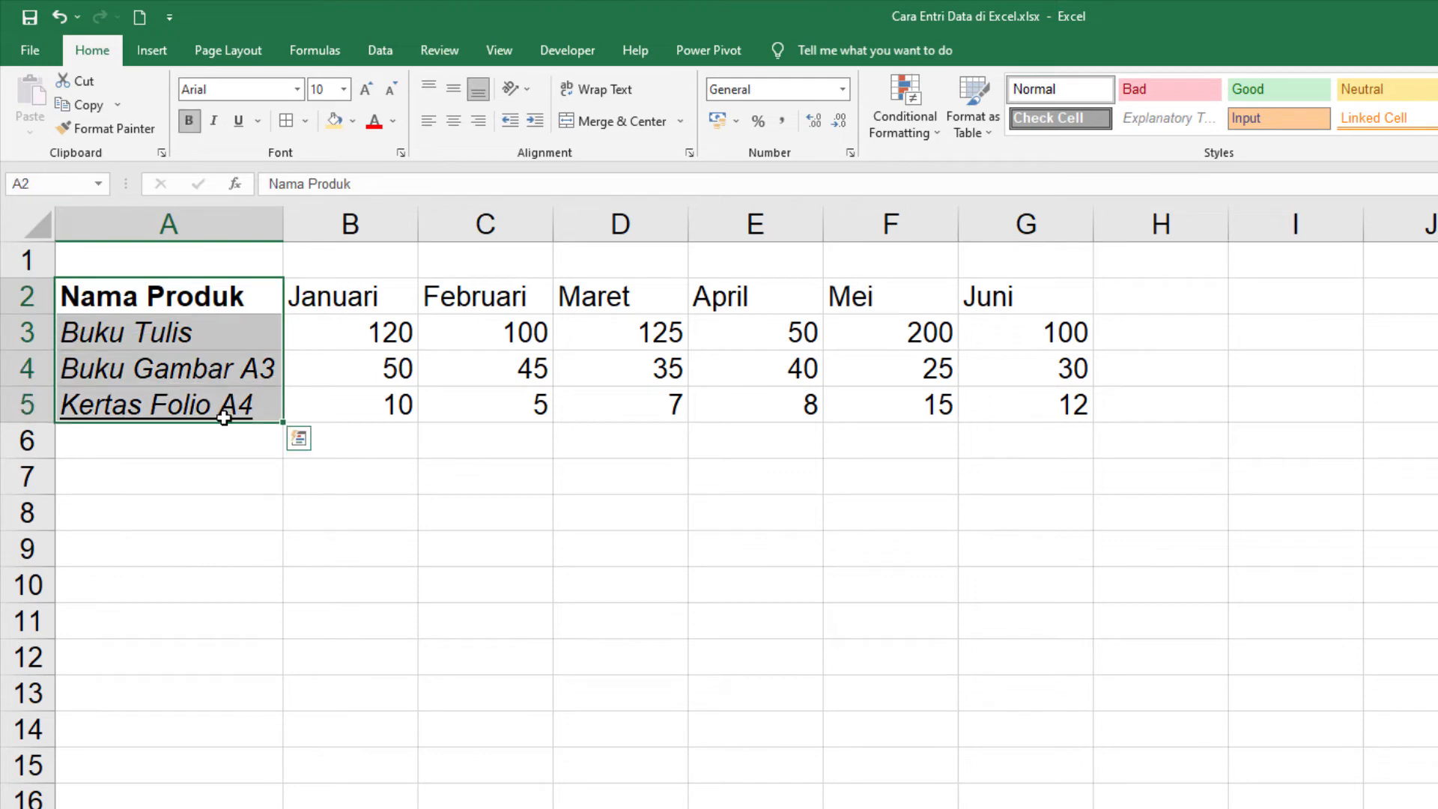
click(357, 121)
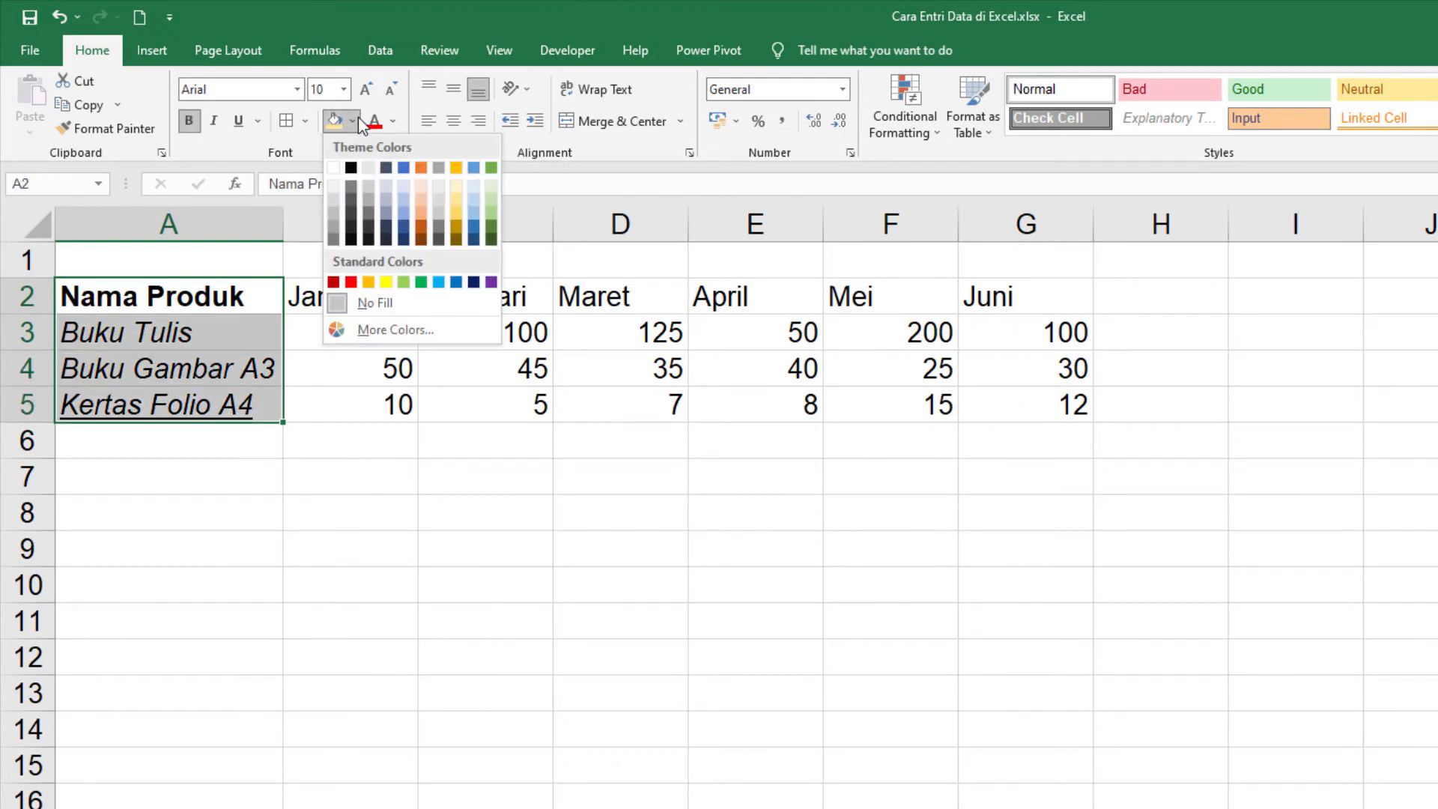
click(368, 288)
drag(363, 546, 464, 548)
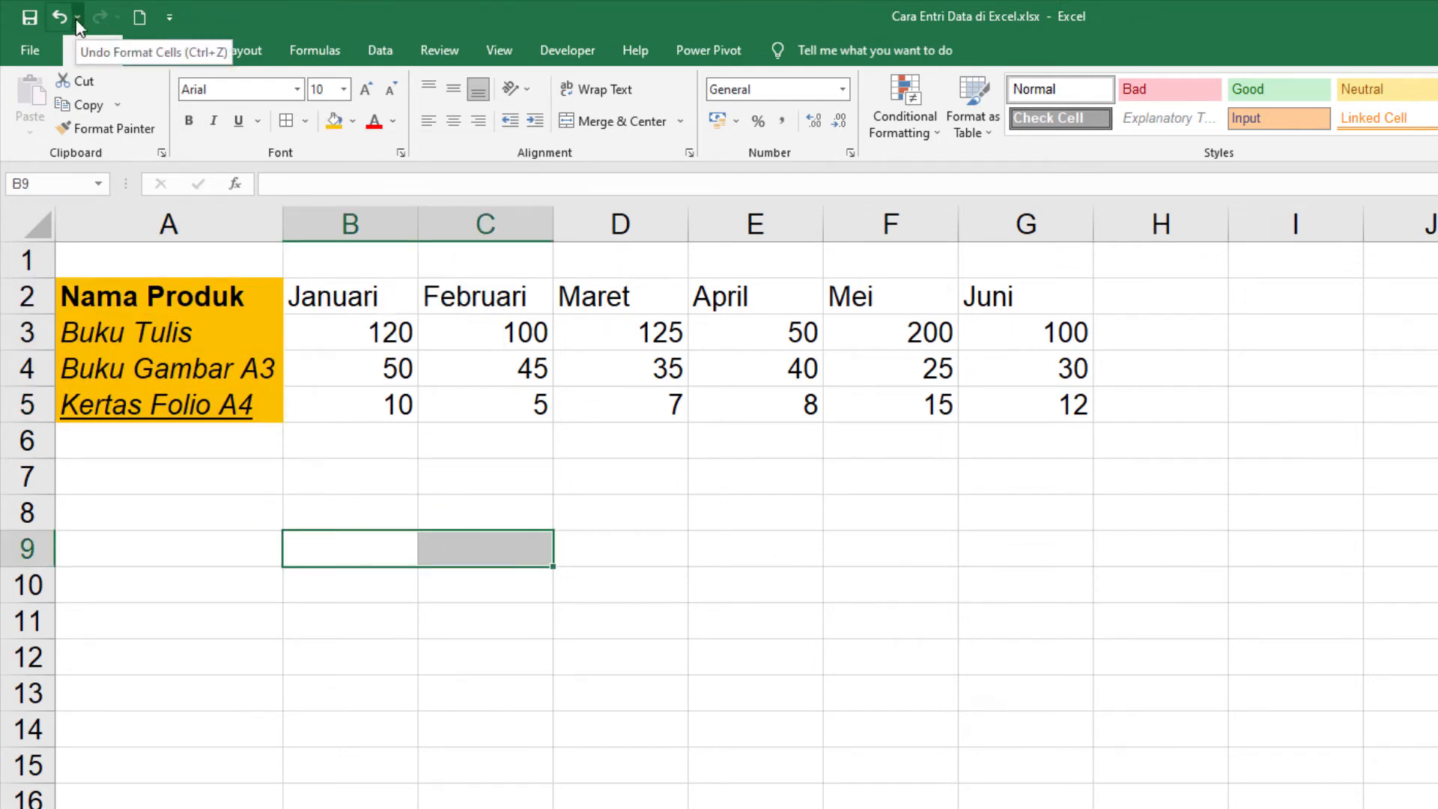
click(386, 483)
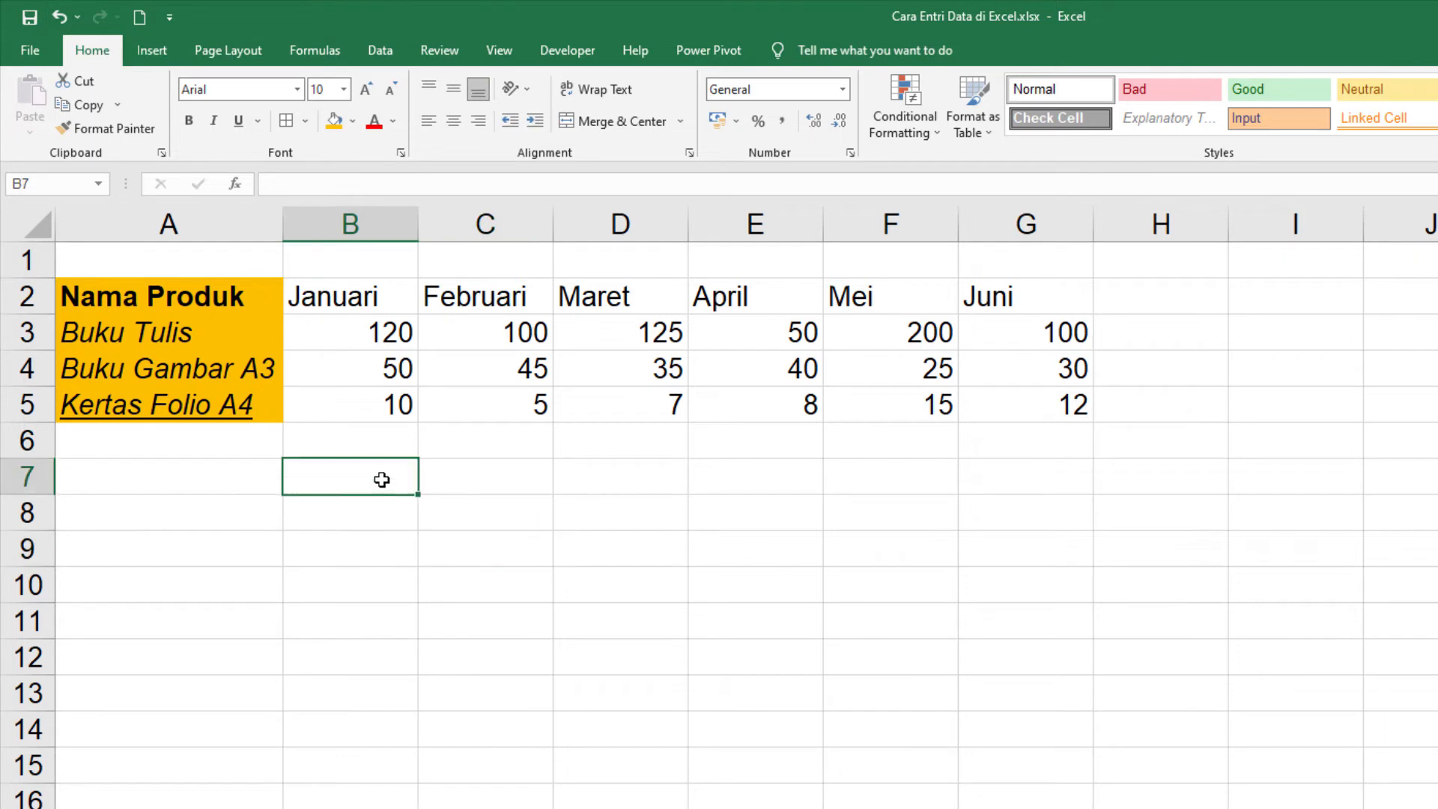
Step: Review the undo history and undo the last three actions at once: the cell fill, underline and italic
click(76, 17)
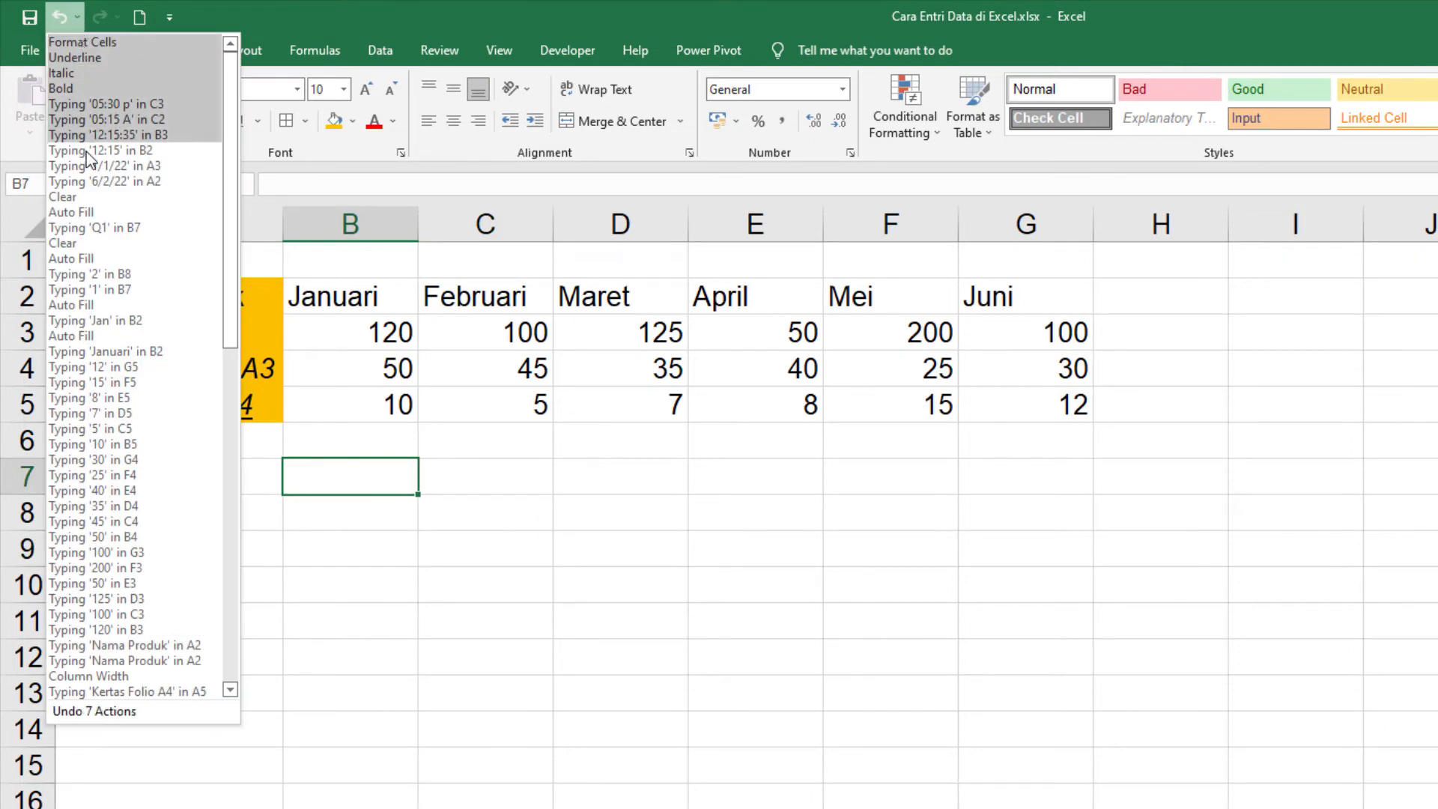
scroll(116, 288, down, 2)
scroll(116, 289, down, 10)
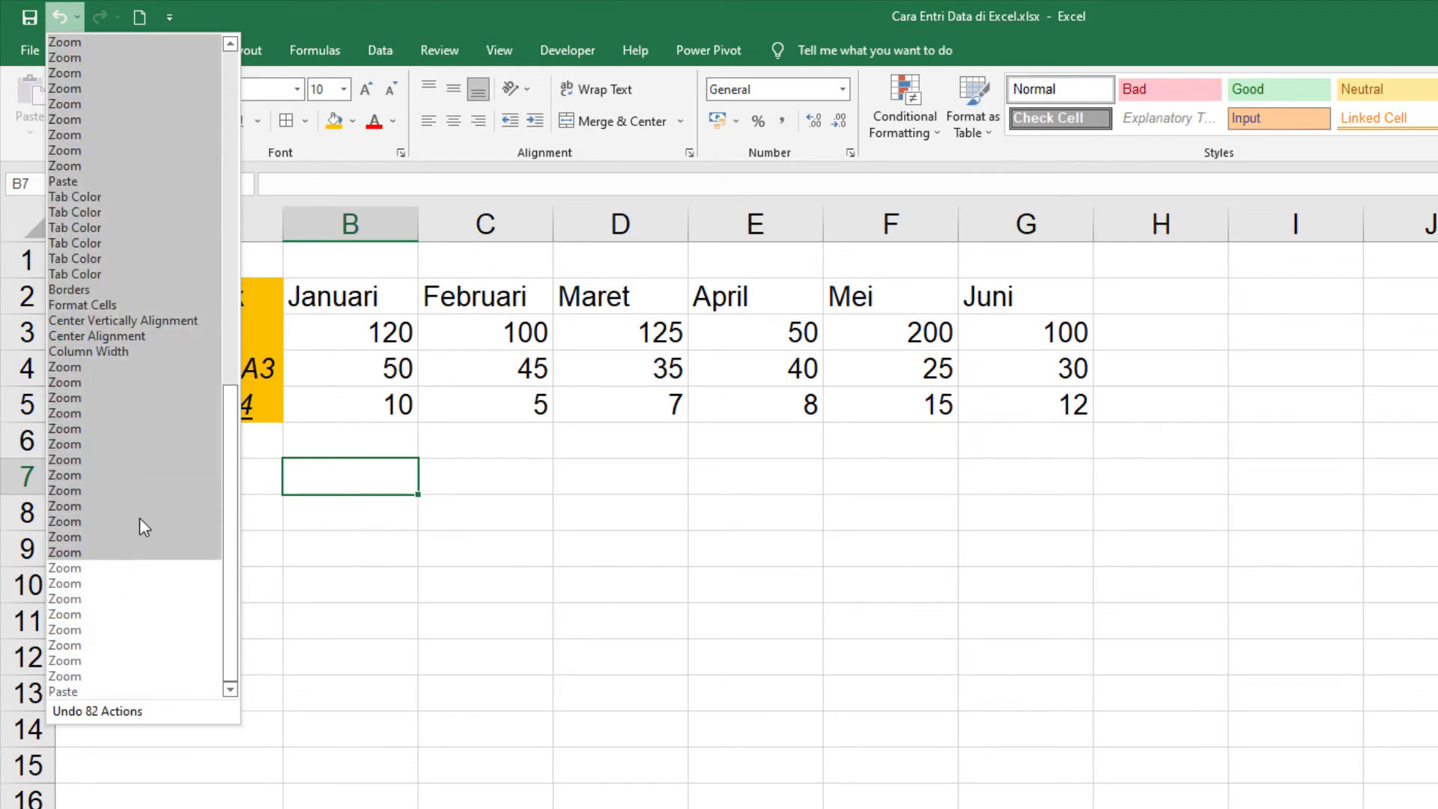
scroll(114, 325, up, 6)
scroll(114, 322, up, 10)
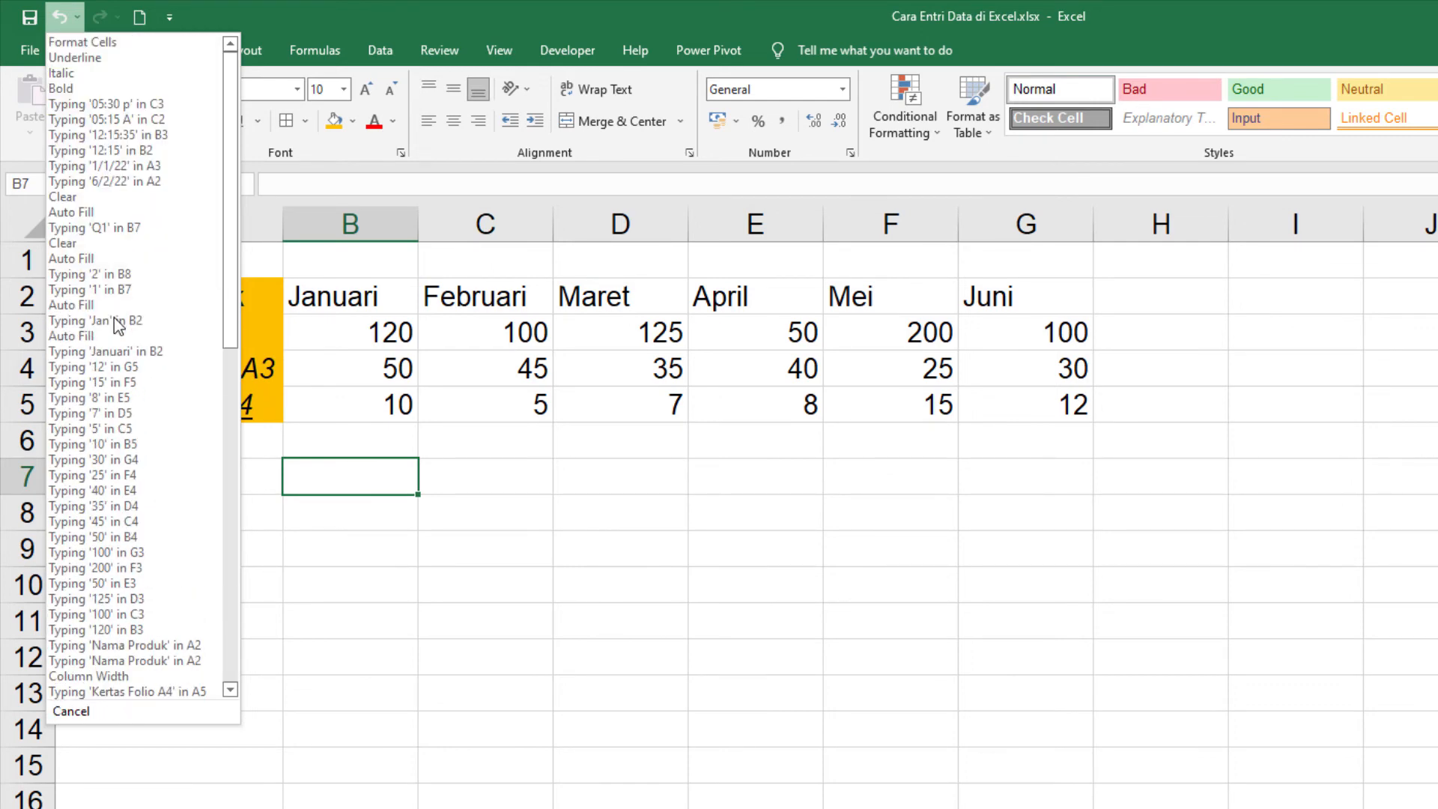
click(119, 70)
click(372, 503)
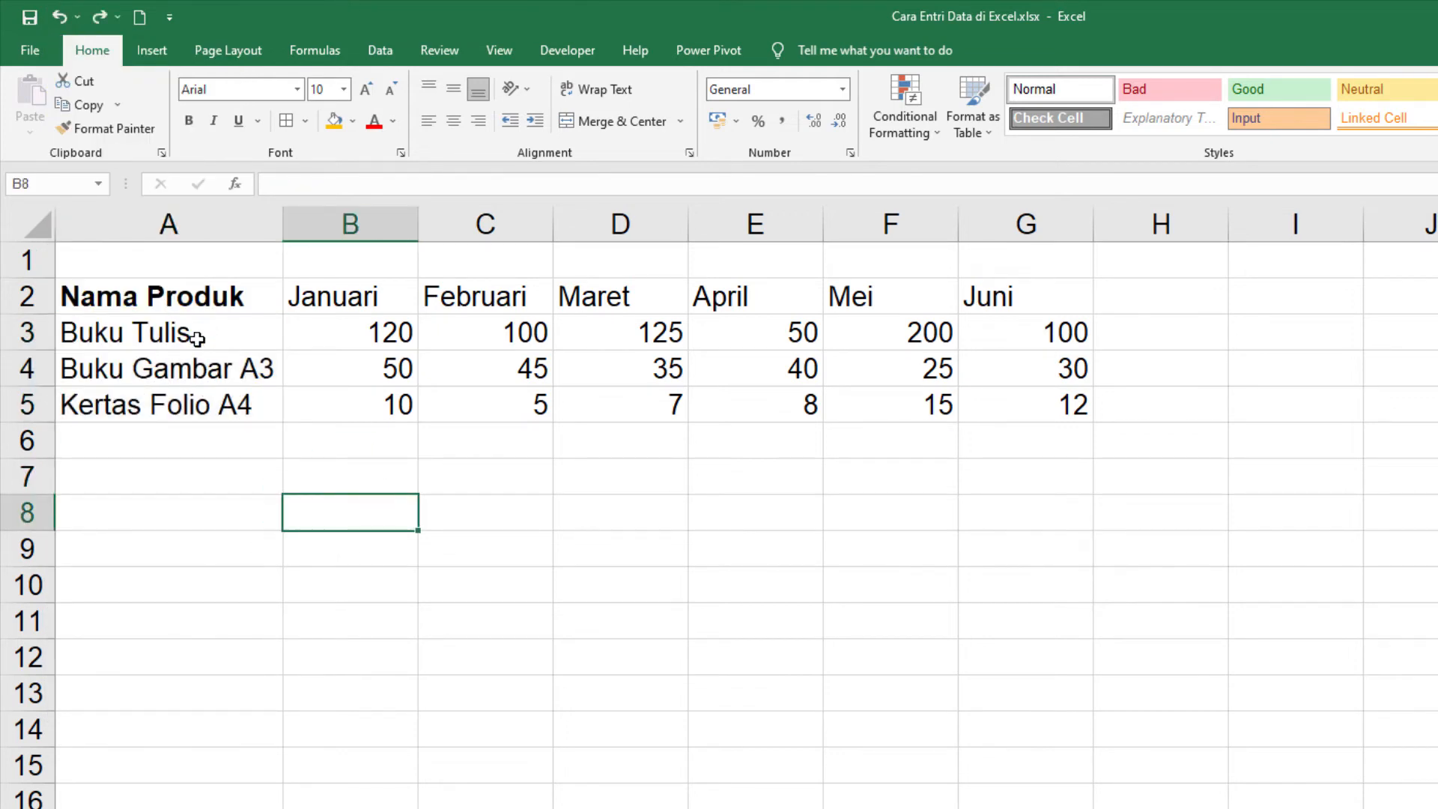
Step: Undo the bold formatting of the "Nama Produk" heading from the undo history
click(139, 298)
click(78, 16)
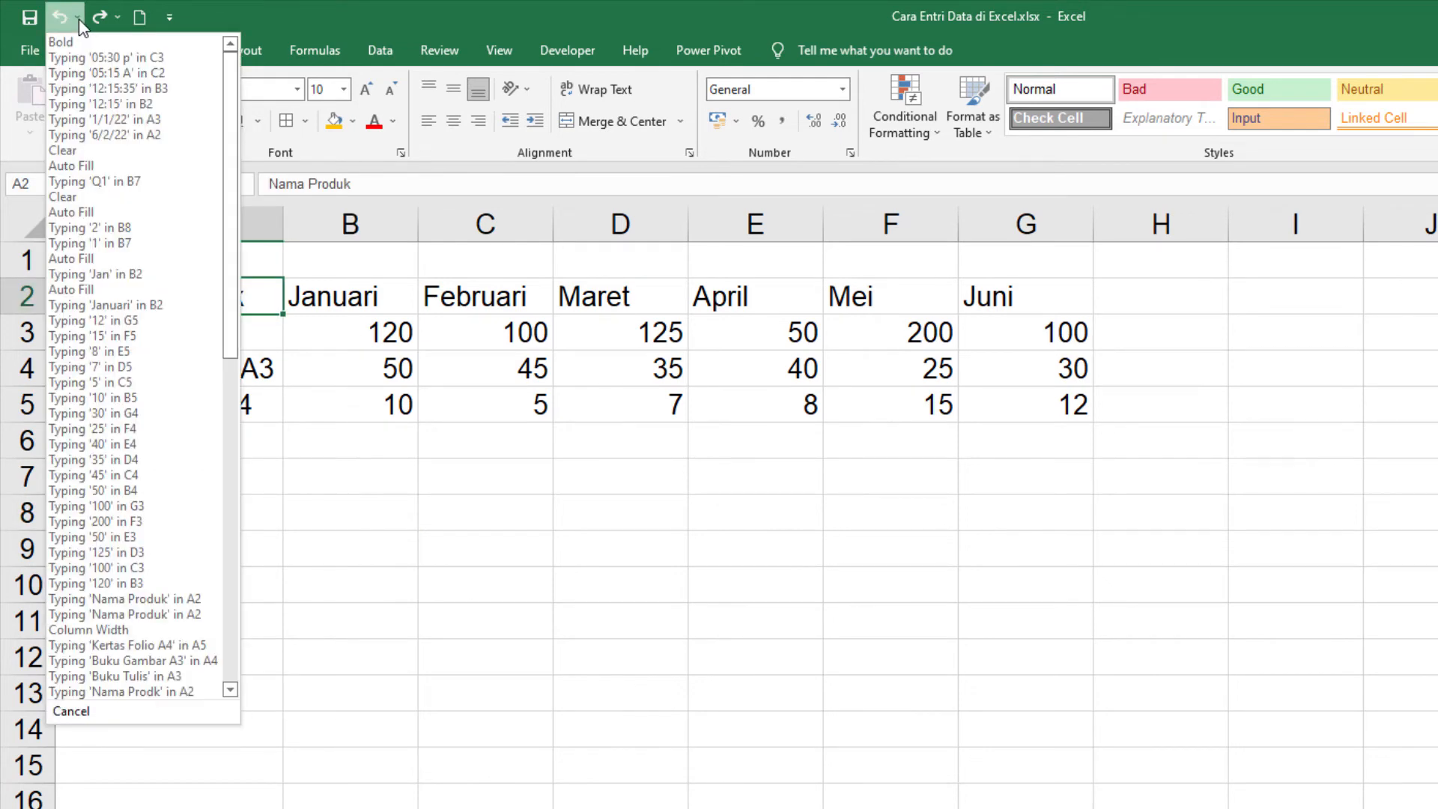
click(326, 496)
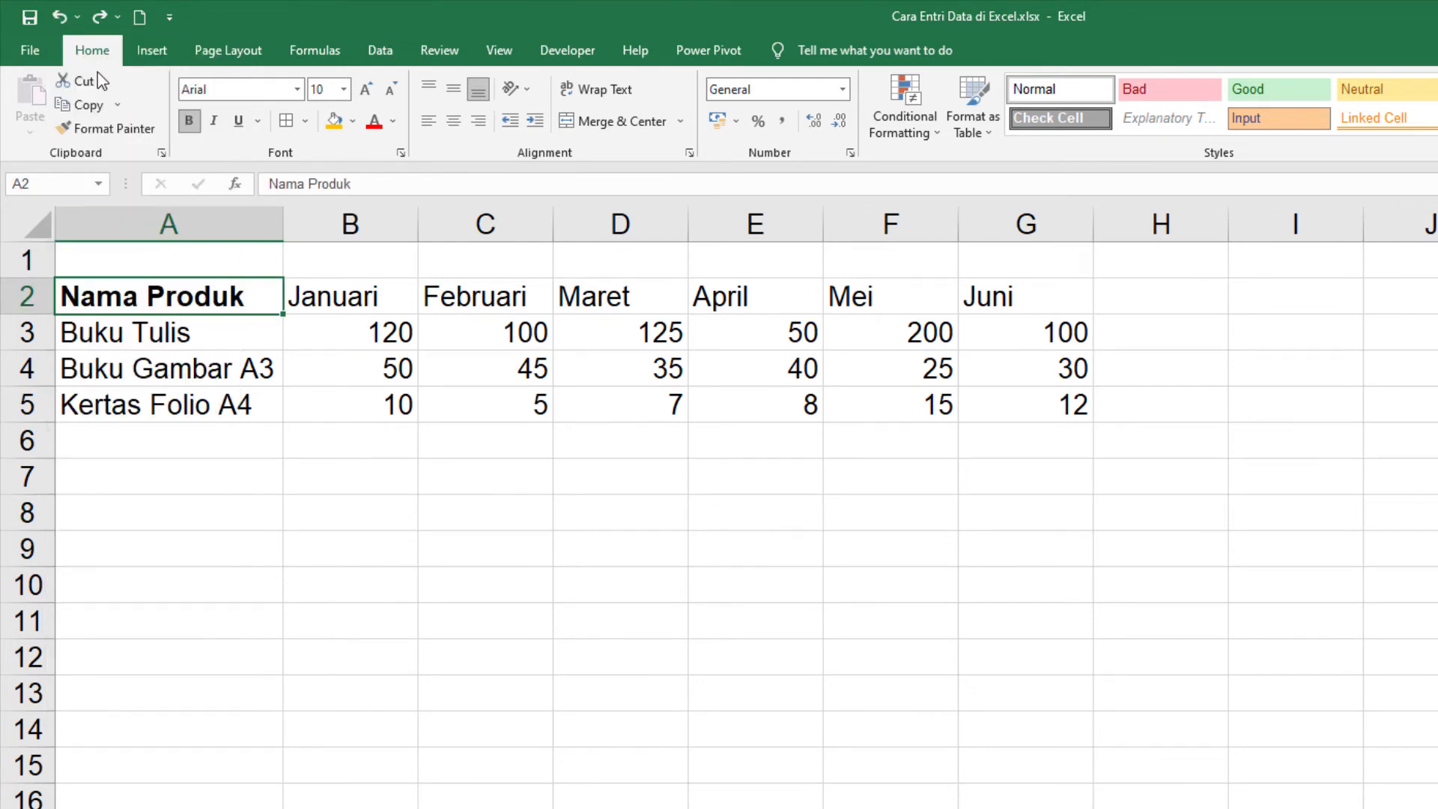
click(78, 17)
click(75, 44)
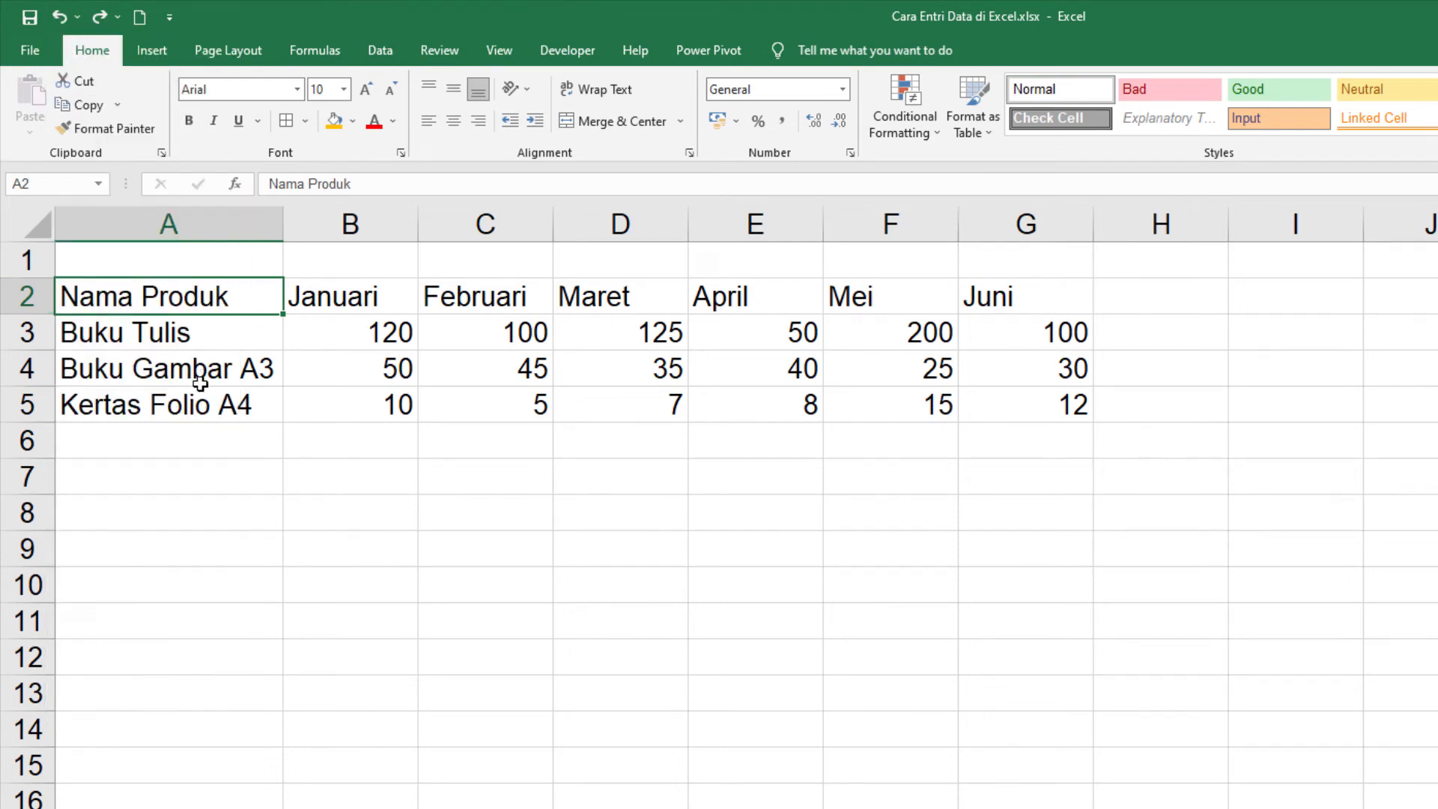
Step: Redo the bold and italic formatting together from the redo history
click(117, 17)
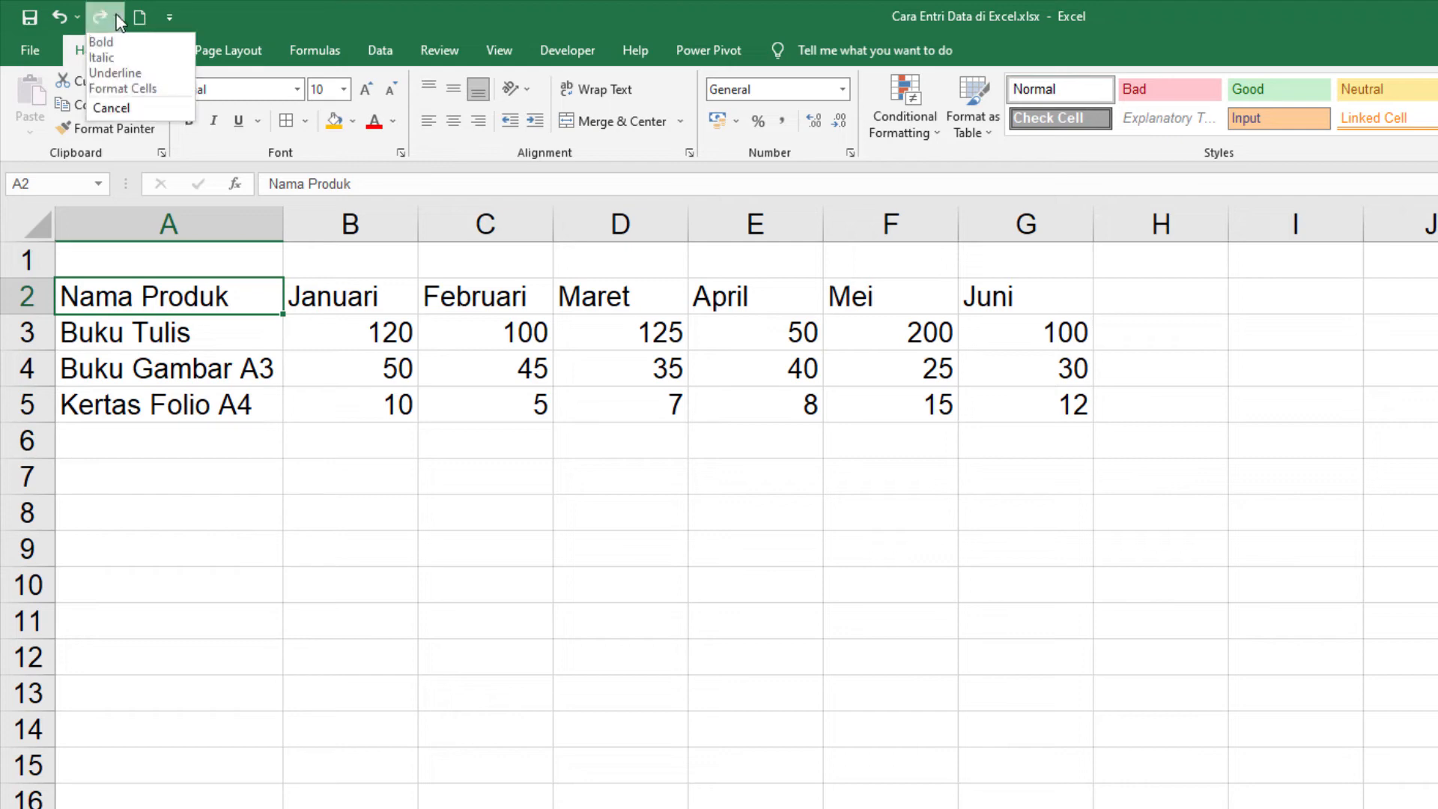
click(117, 52)
click(414, 536)
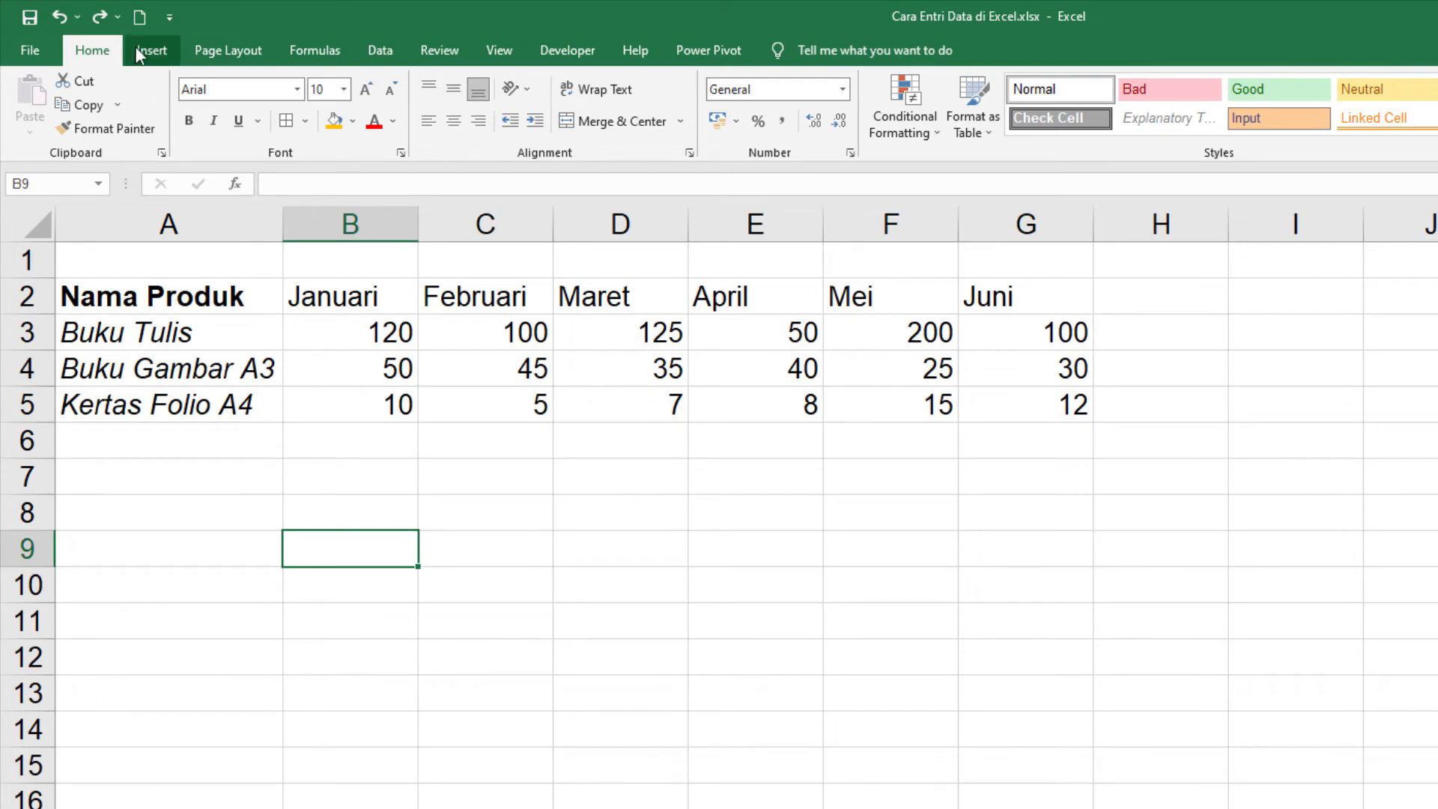
Step: Redo the underline on "Kertas Folio A4" and the orange fill on cells A2:A5 one at a time
click(124, 16)
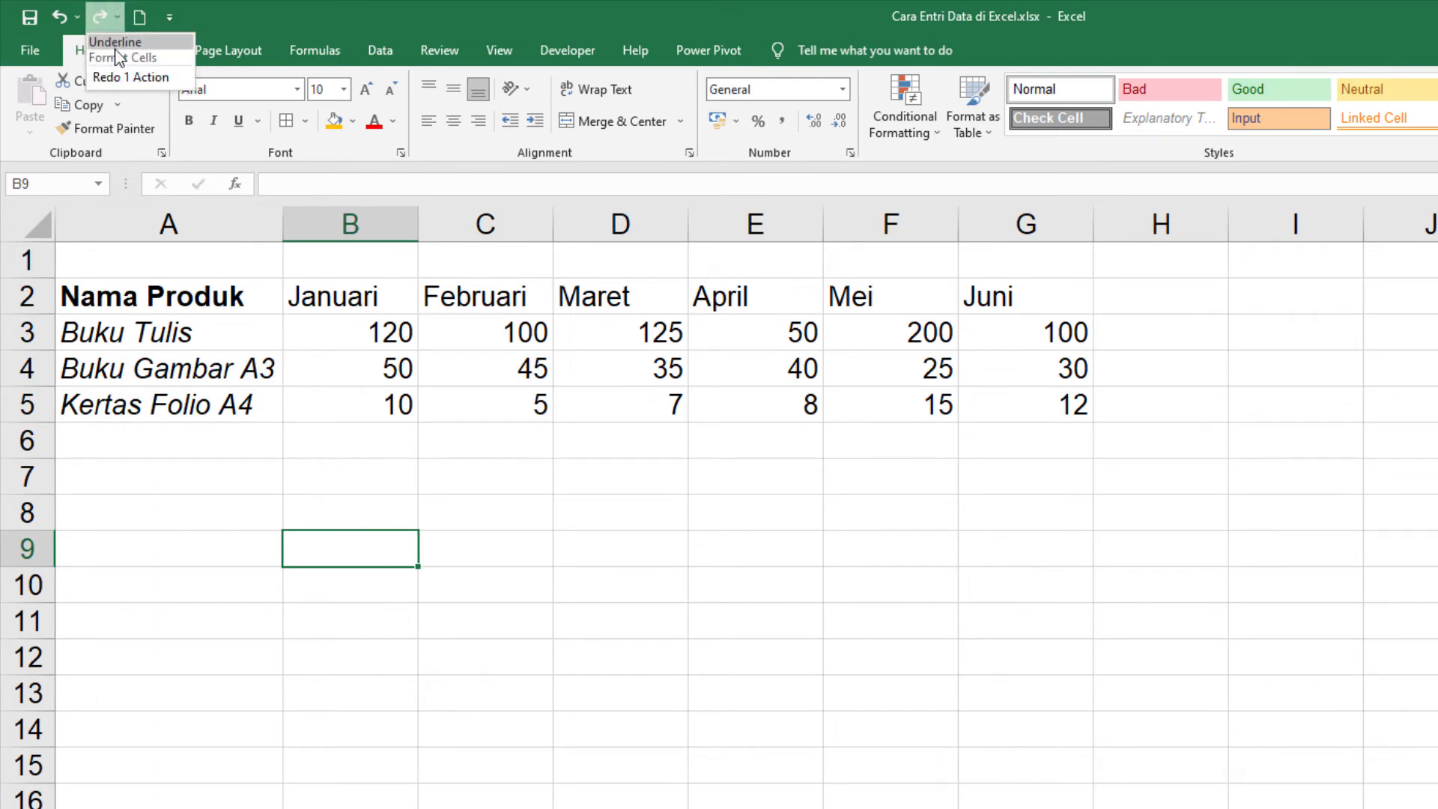
click(115, 48)
click(180, 463)
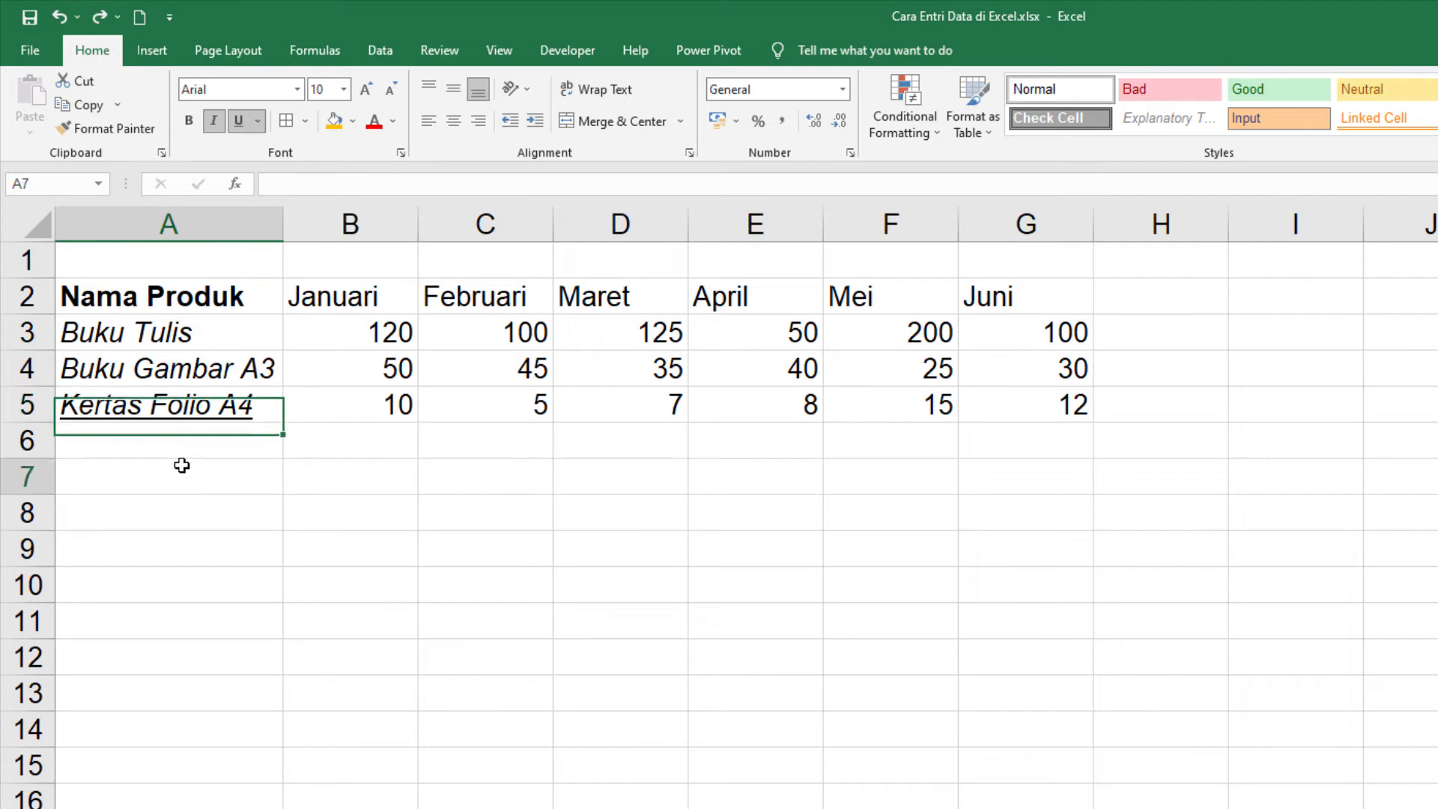
click(162, 405)
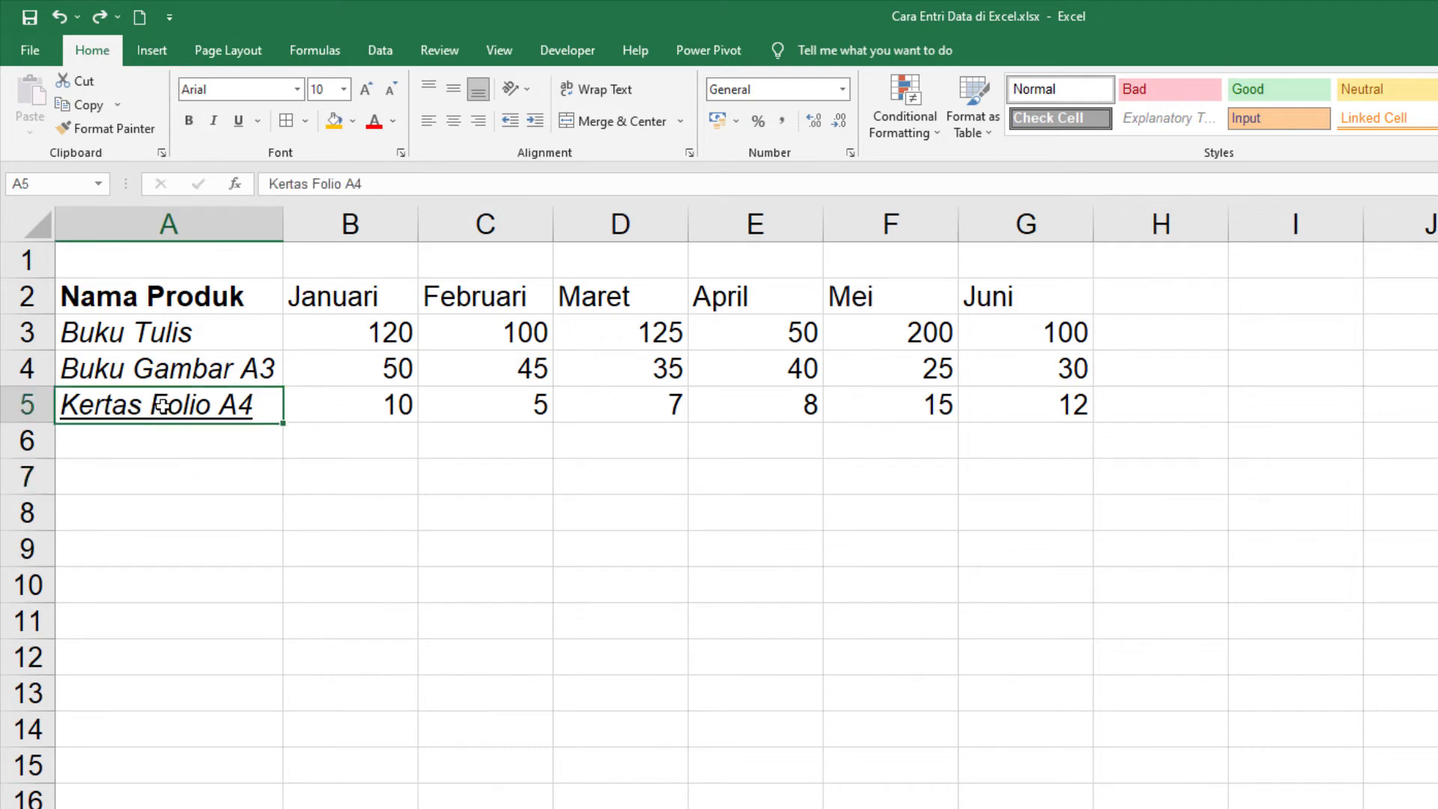
click(117, 12)
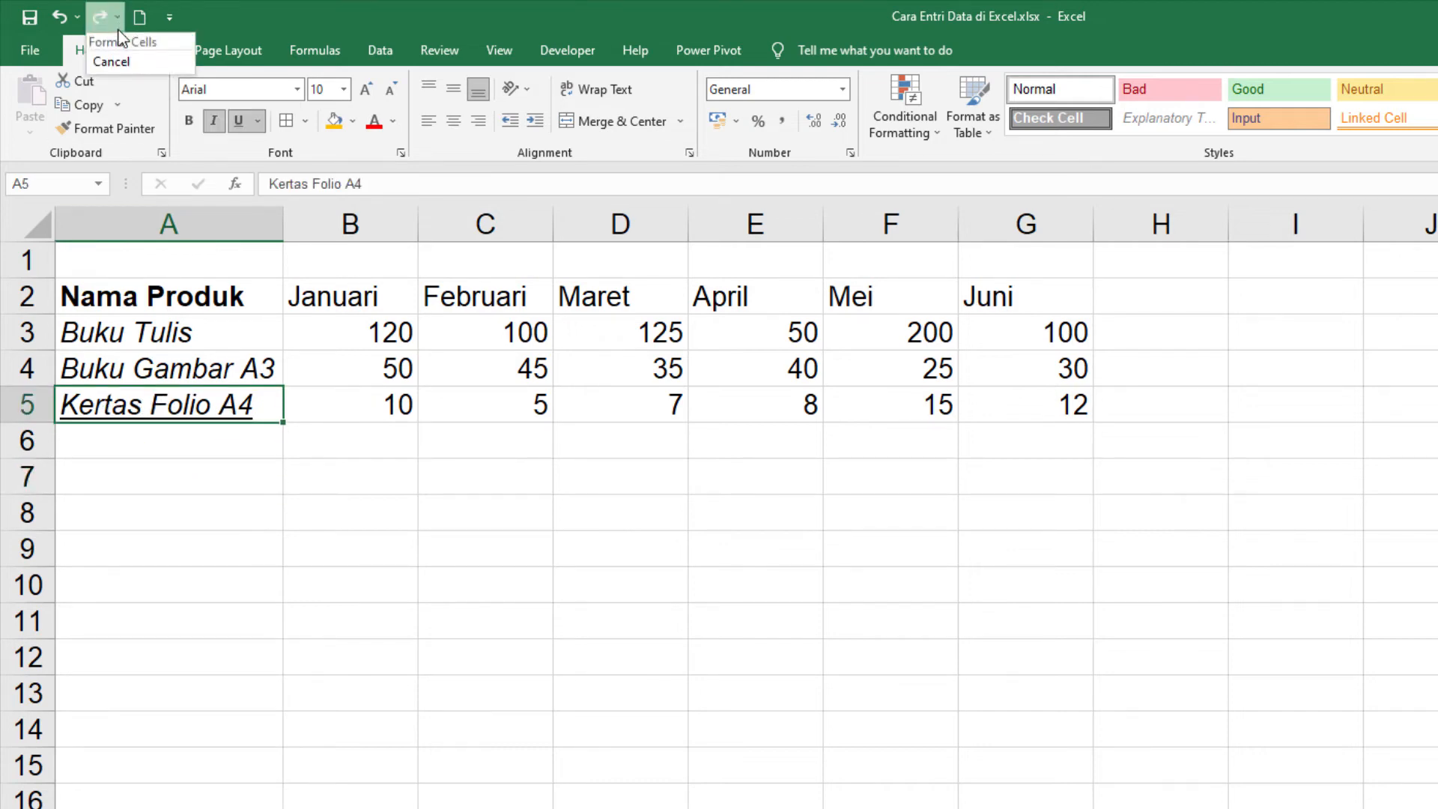
click(133, 41)
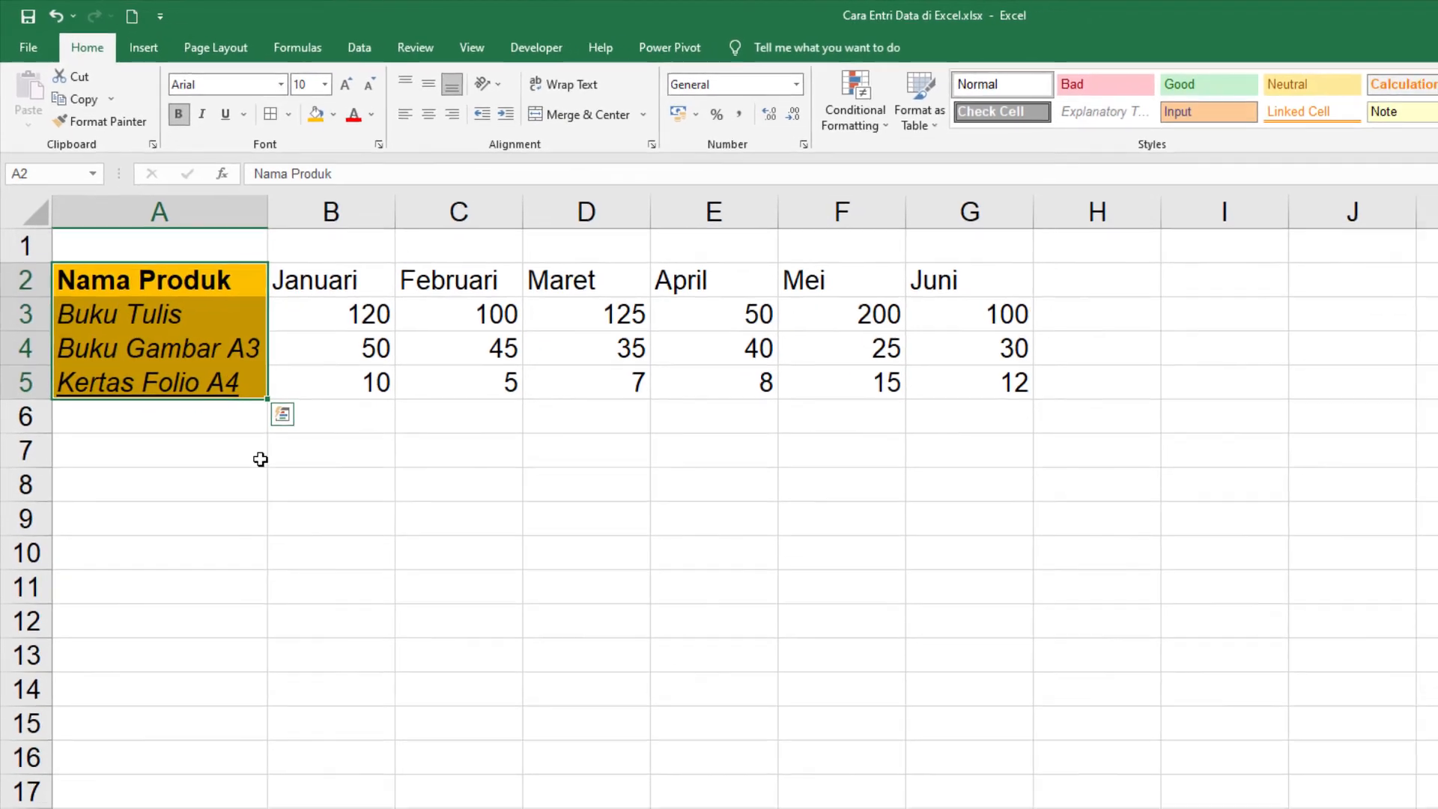
click(330, 511)
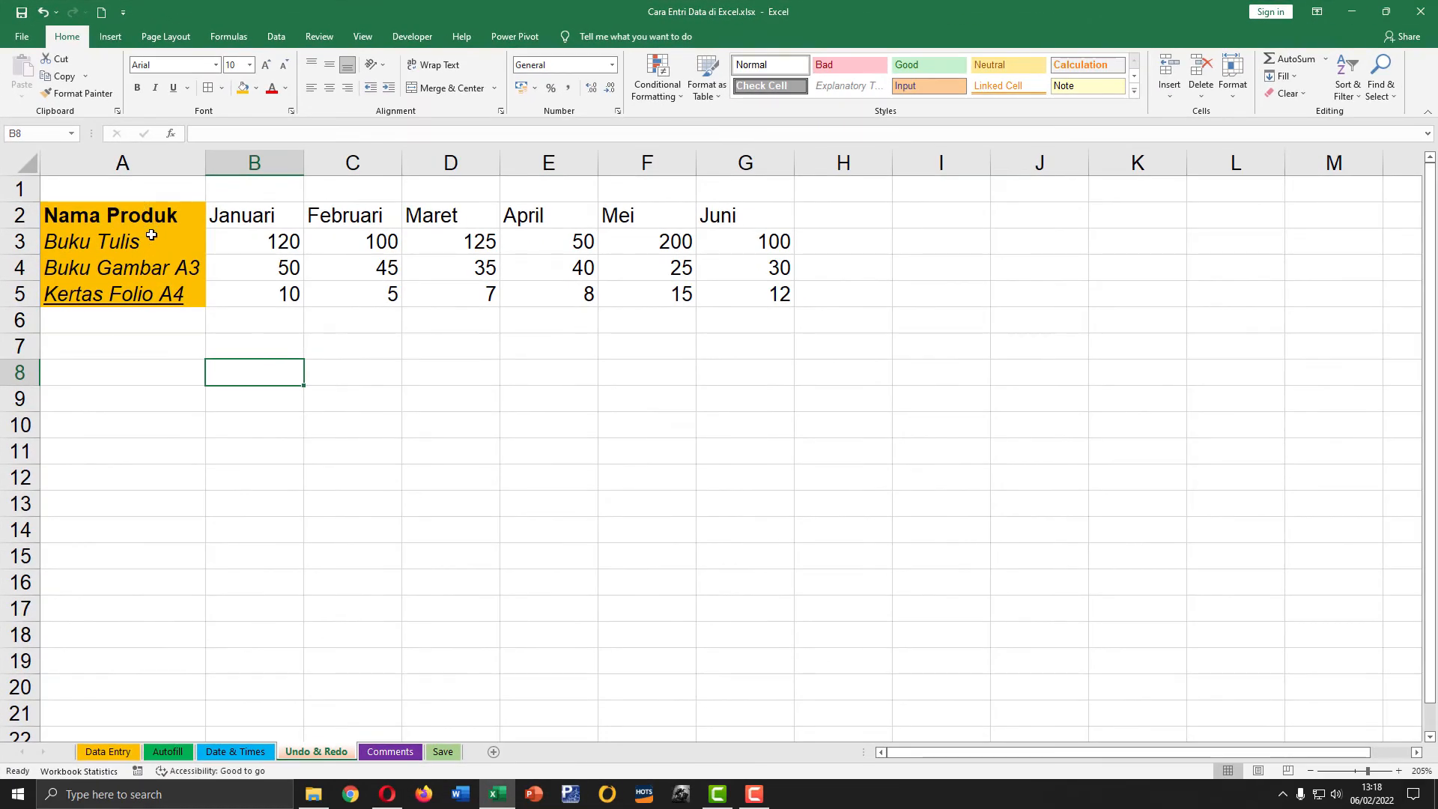
click(158, 242)
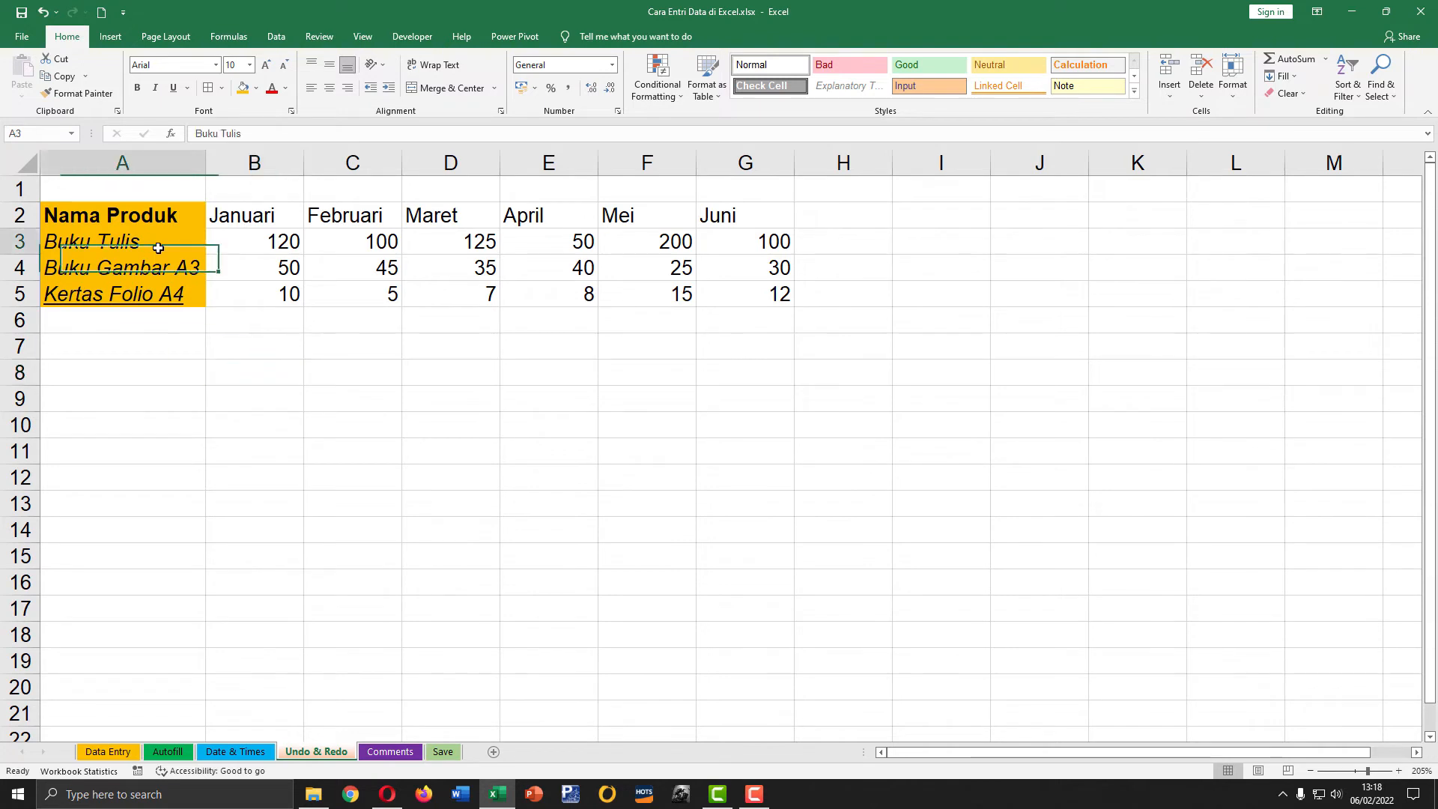
click(152, 268)
click(146, 295)
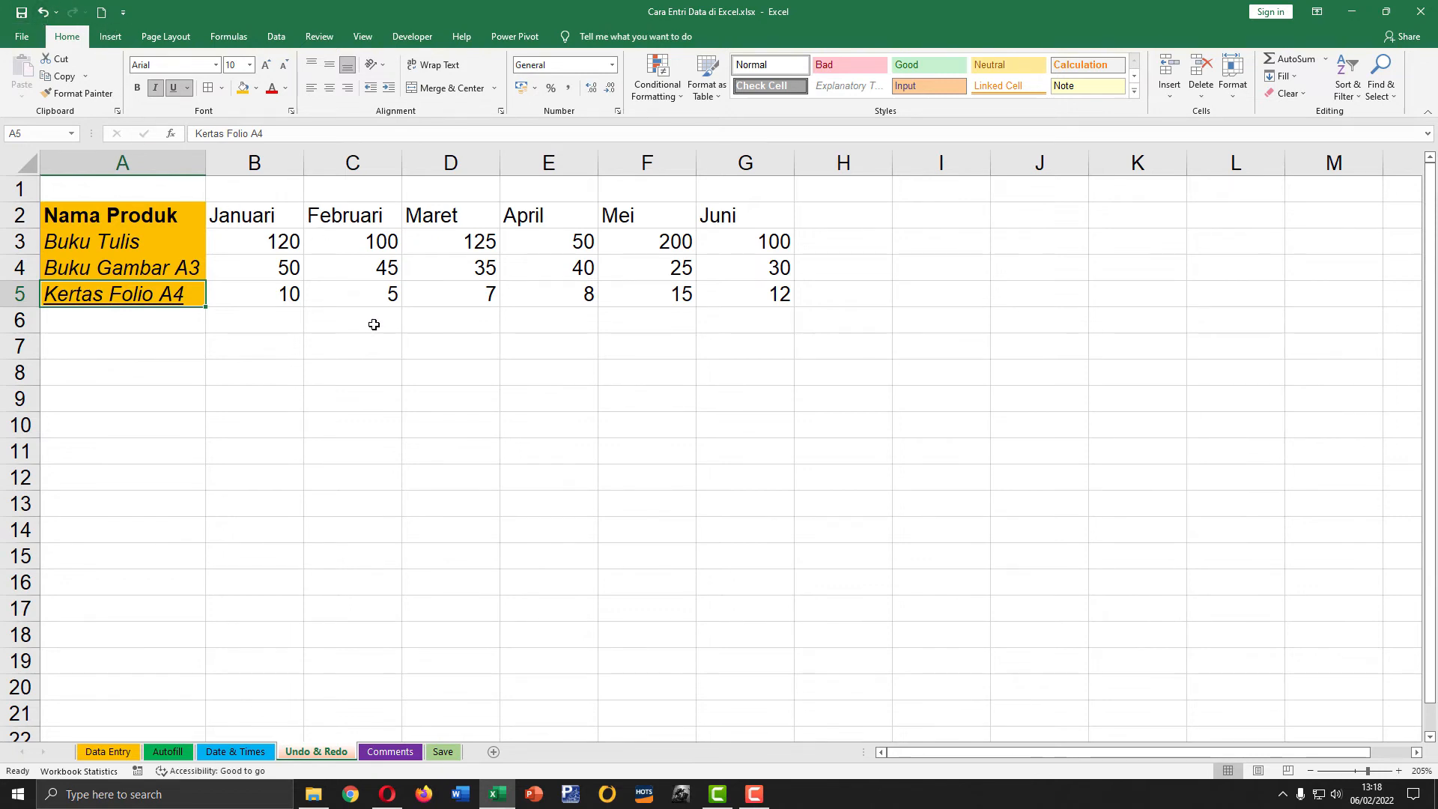
click(261, 289)
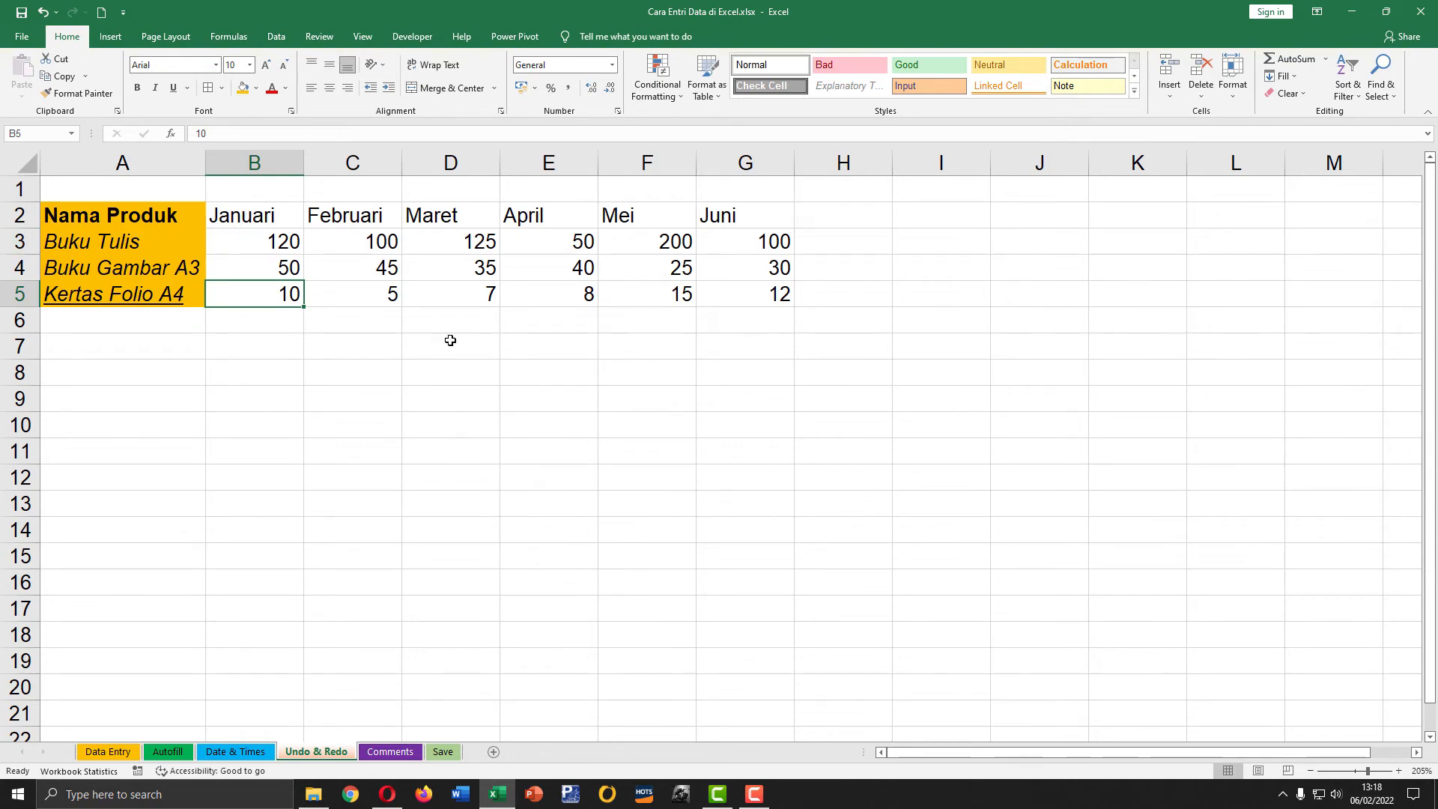
Step: Try to undo the insertion of a new worksheet, and restore the cell fill with Redo
click(494, 752)
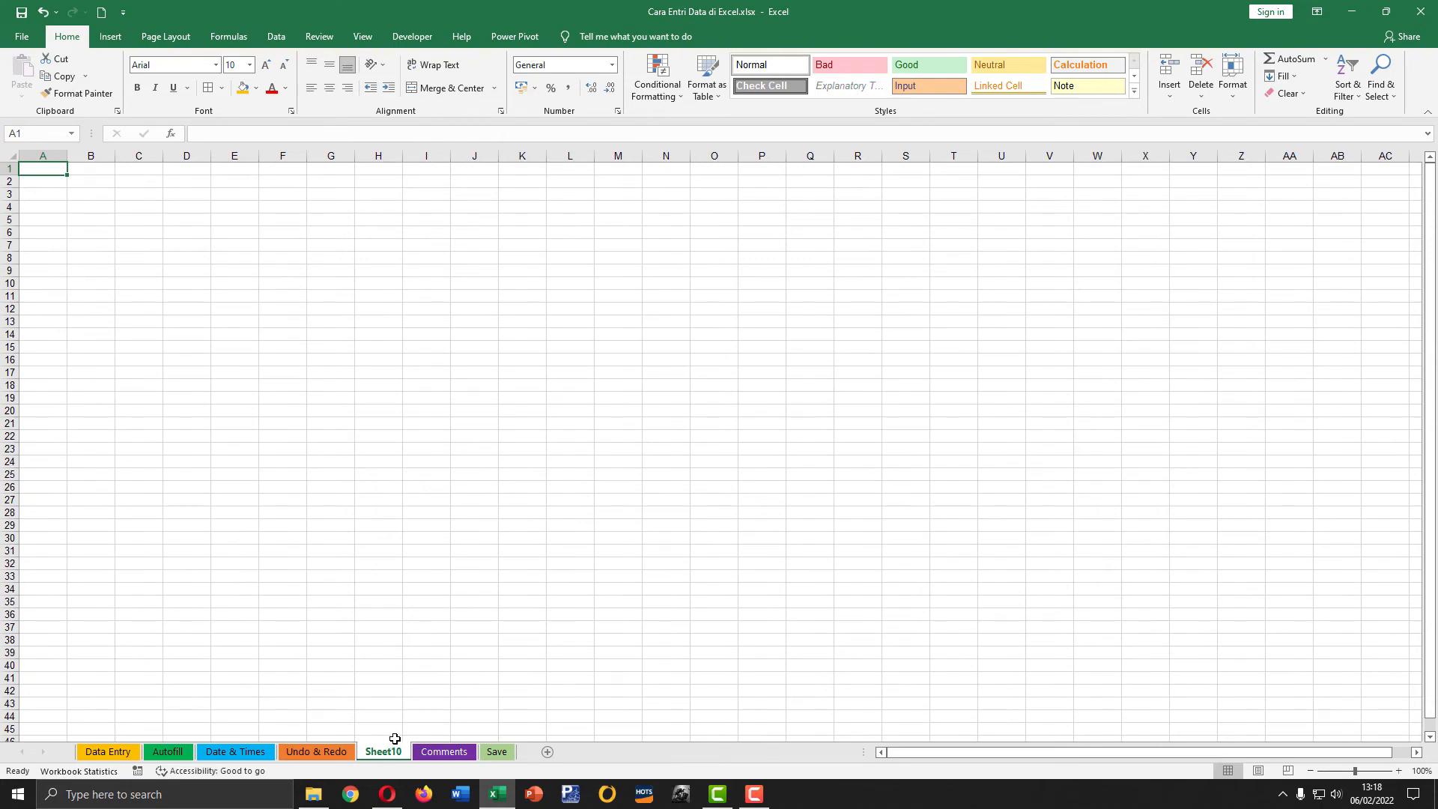
click(44, 12)
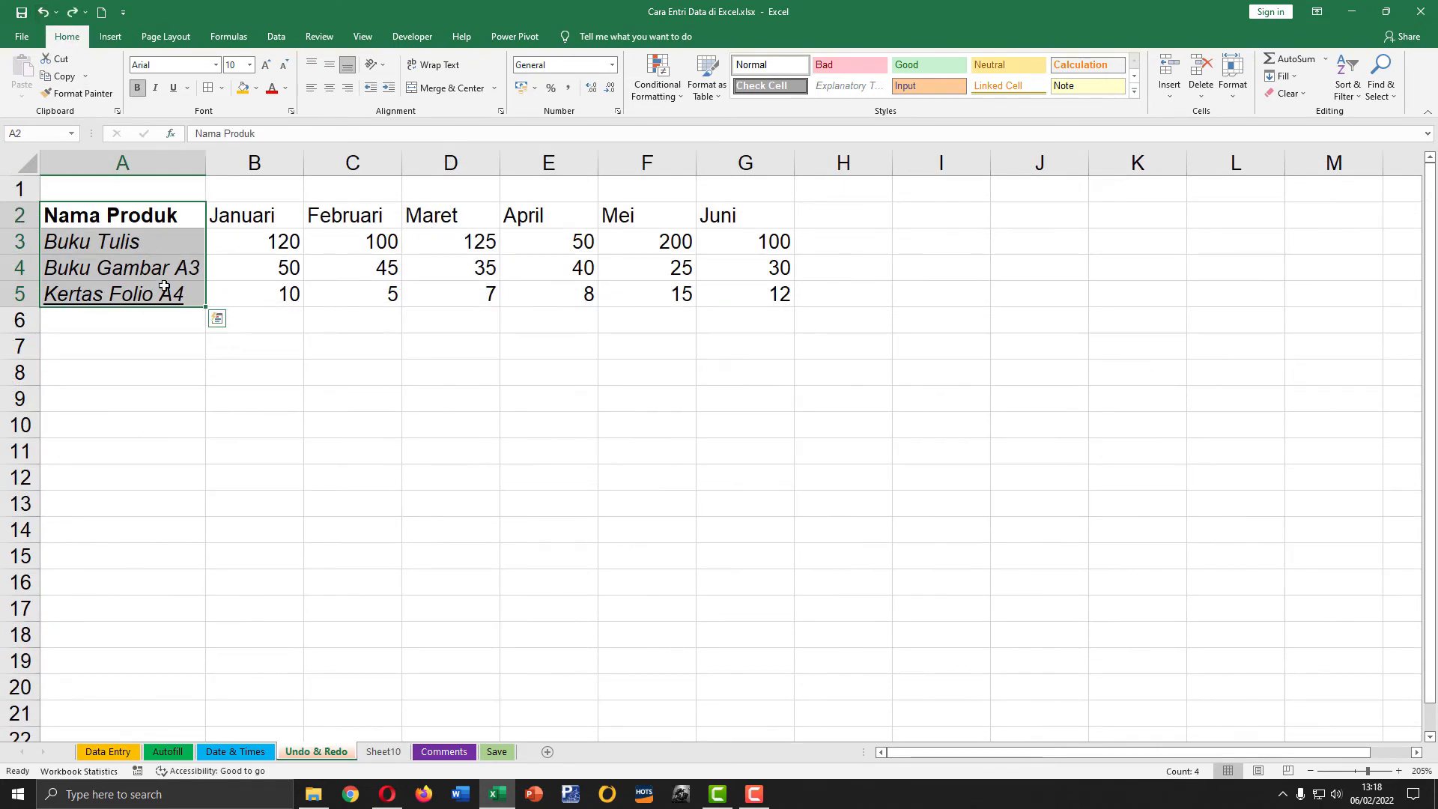
click(72, 12)
Step: Delete the newly inserted Sheet10 and return to the Undo & Redo sheet
click(383, 751)
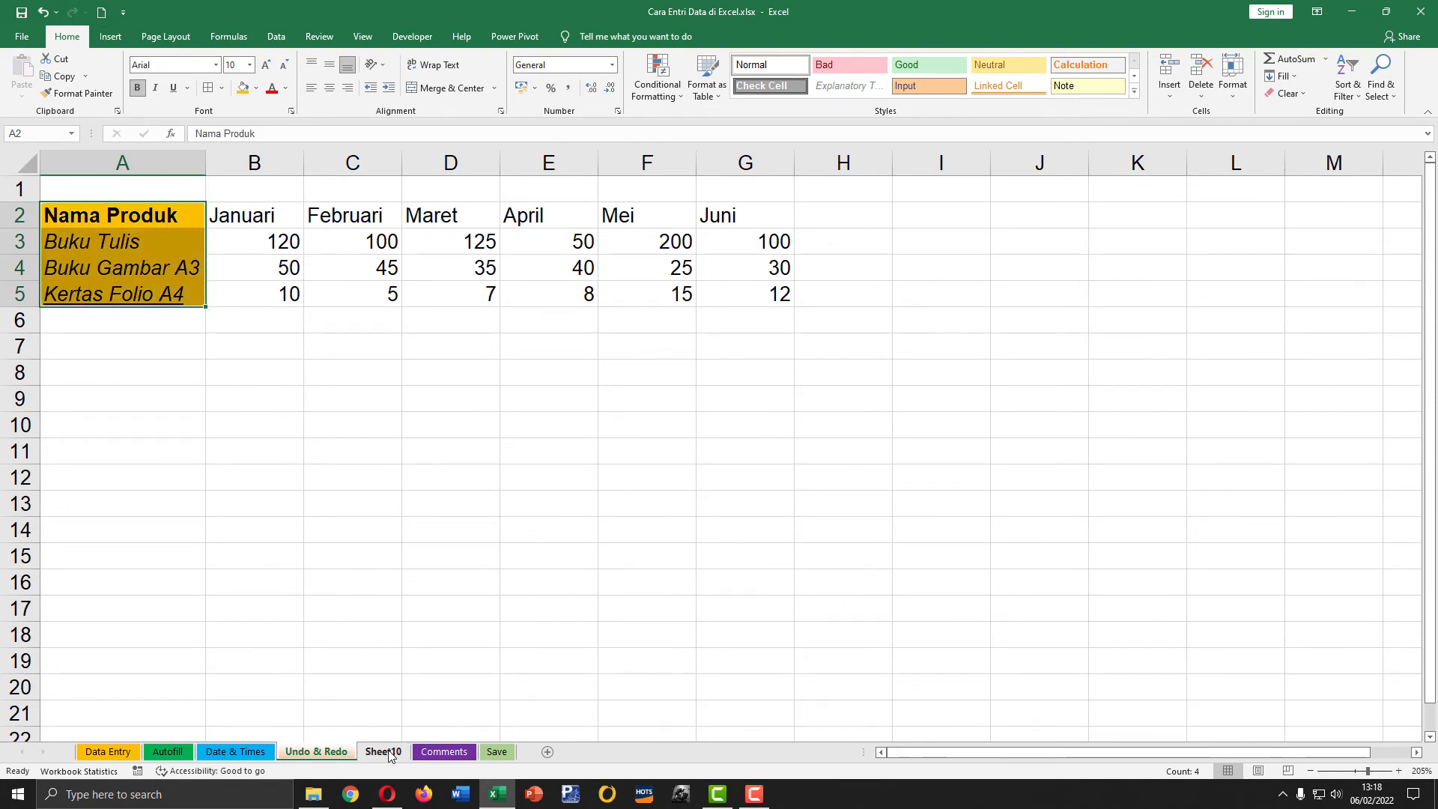
right_click(381, 755)
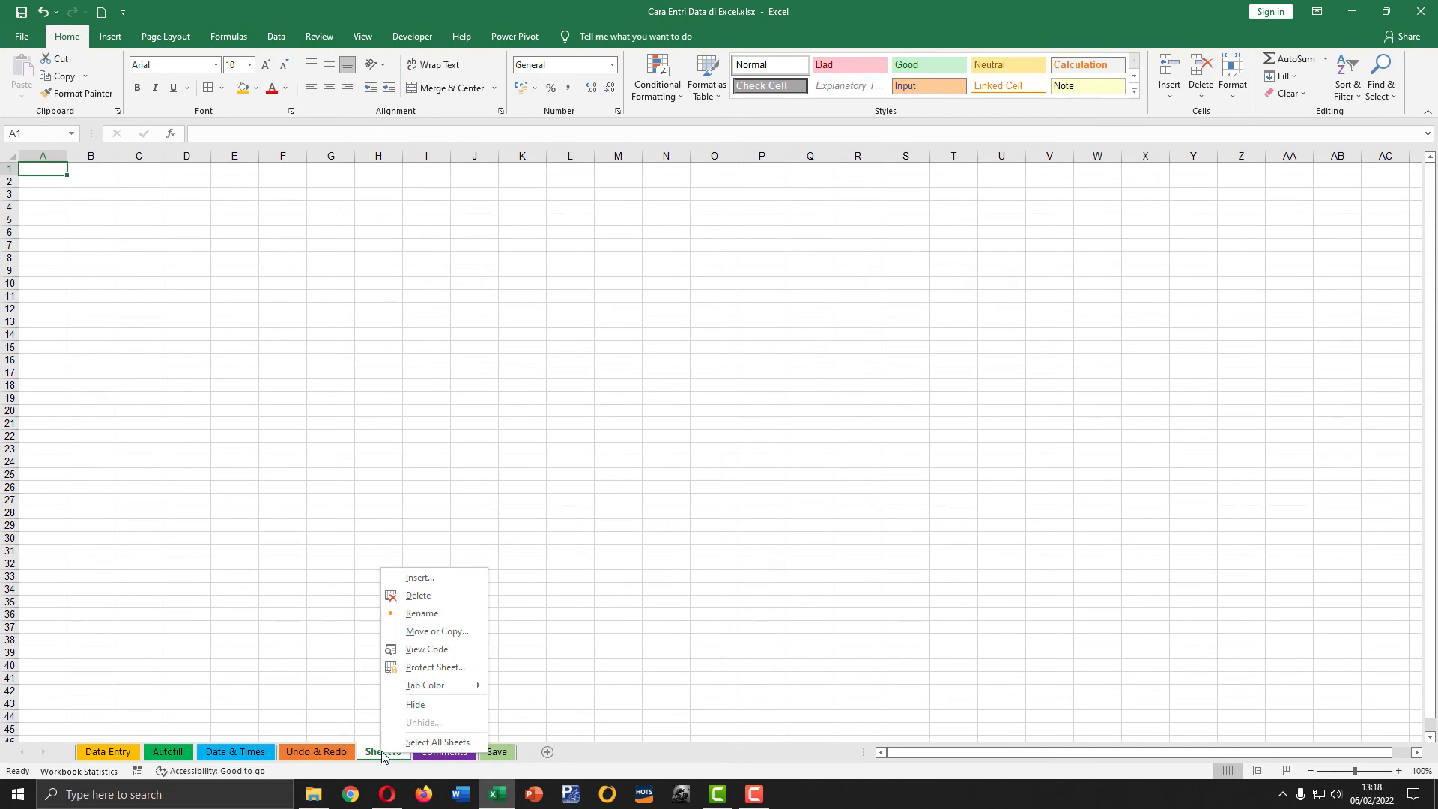
click(418, 595)
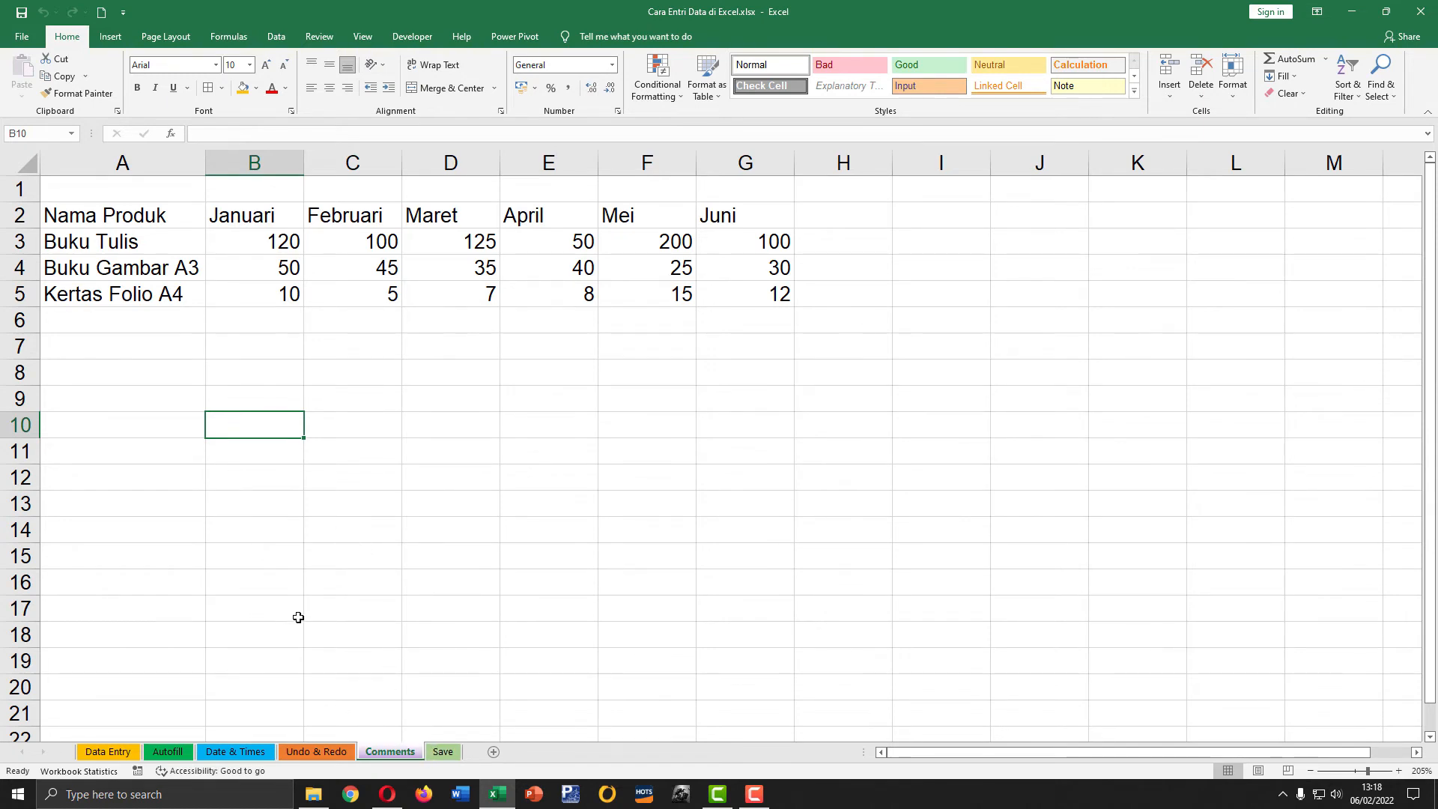
click(316, 753)
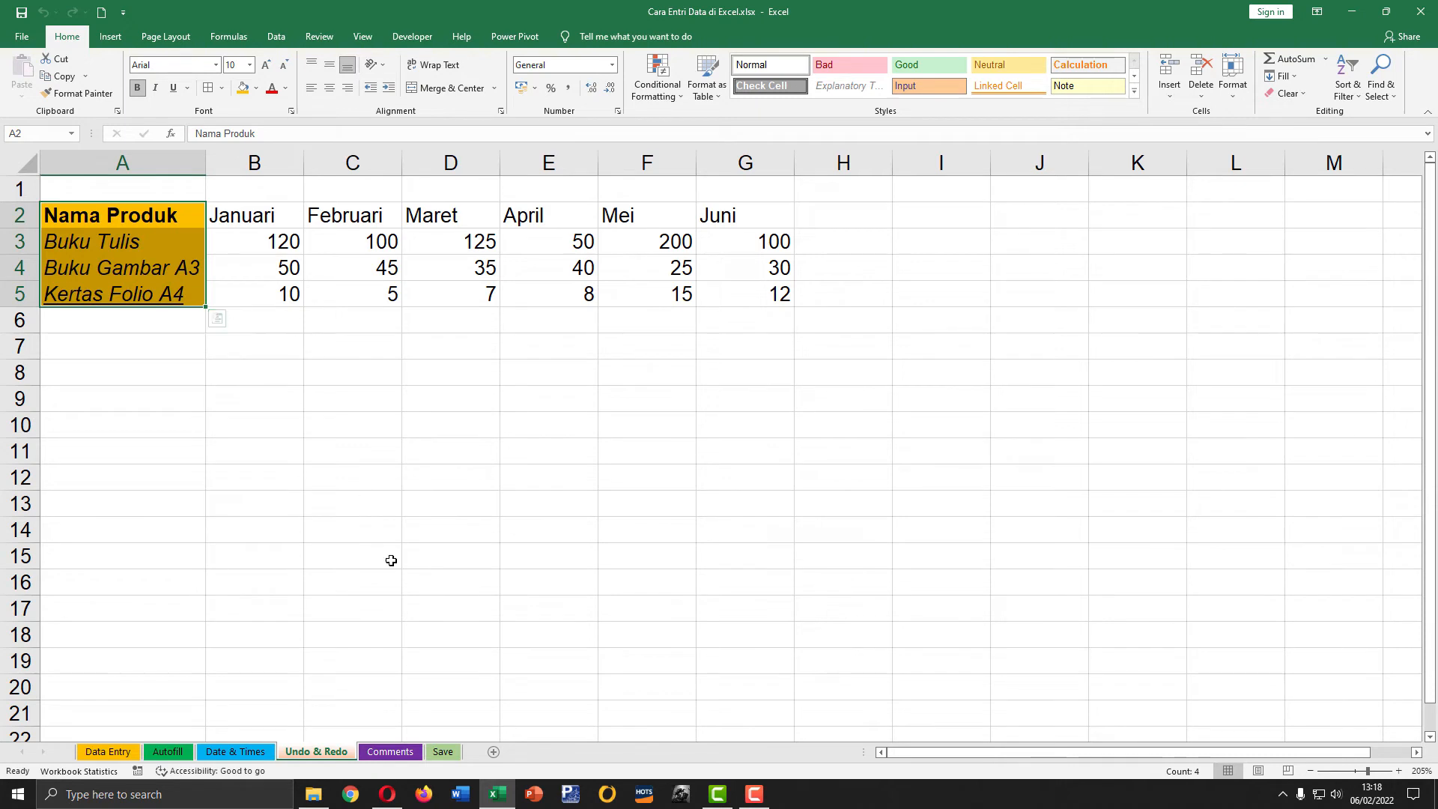
Step: On the Comments sheet, add a comment to cell F3 reading "Penjualan Tertinggi" in place of the author name
click(393, 753)
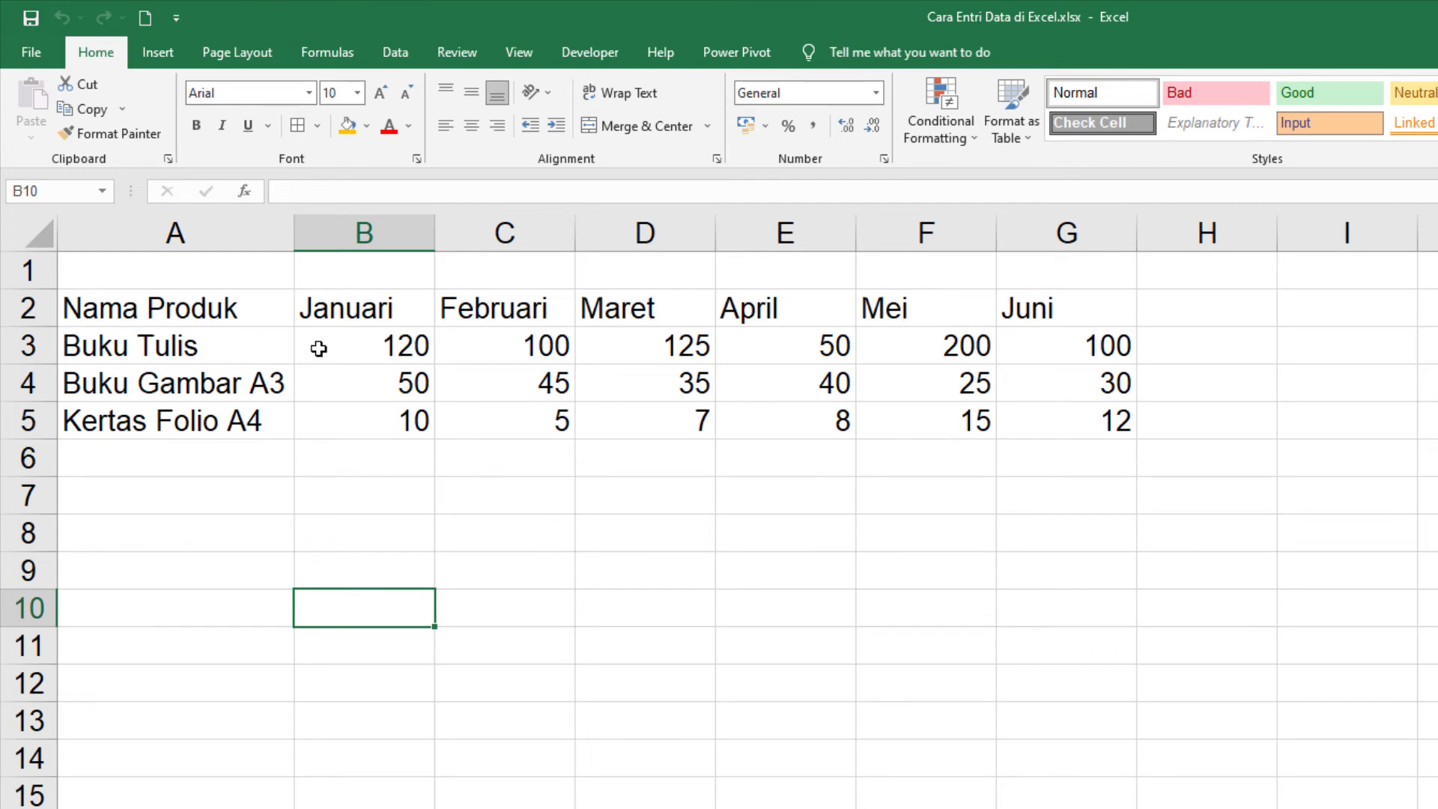
click(972, 347)
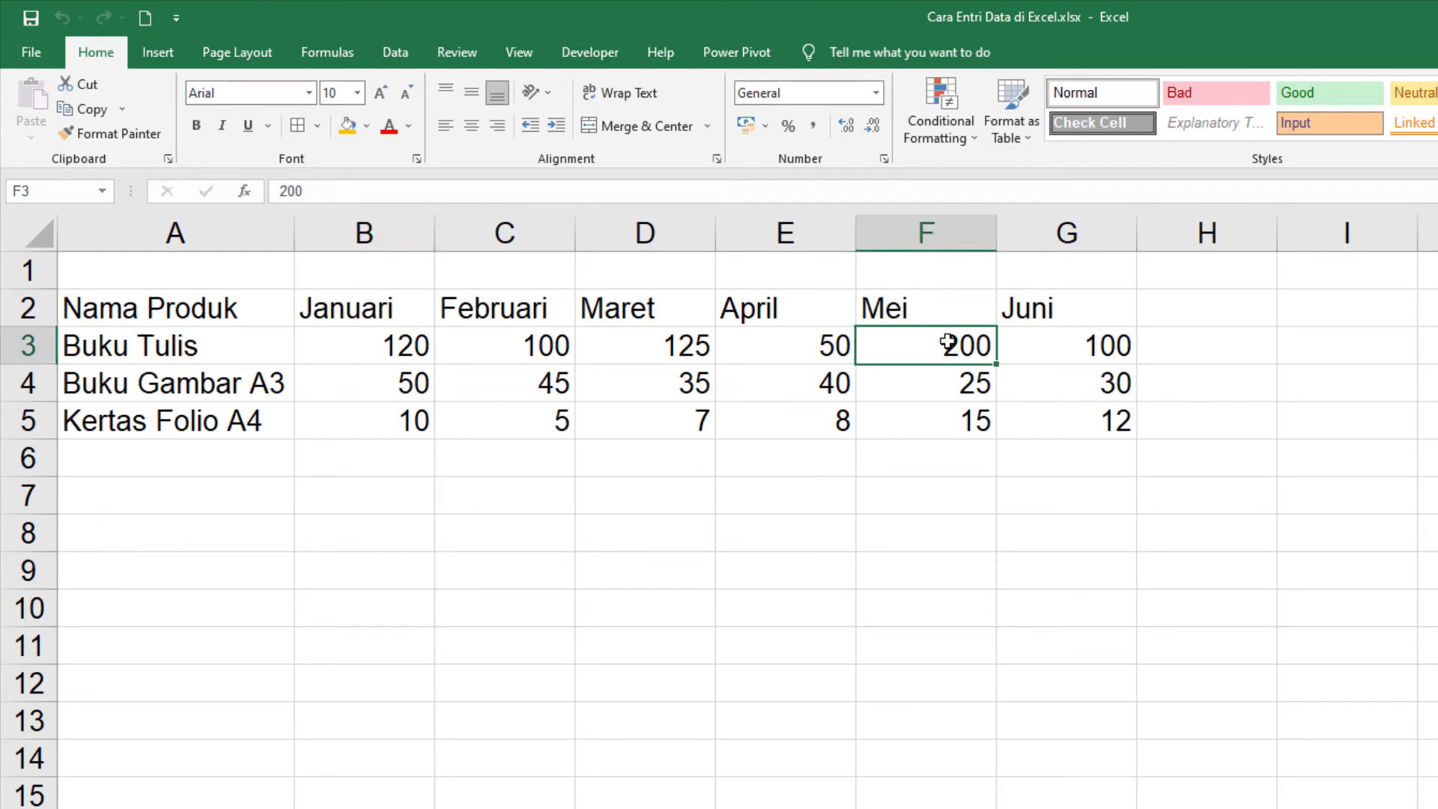
right_click(893, 346)
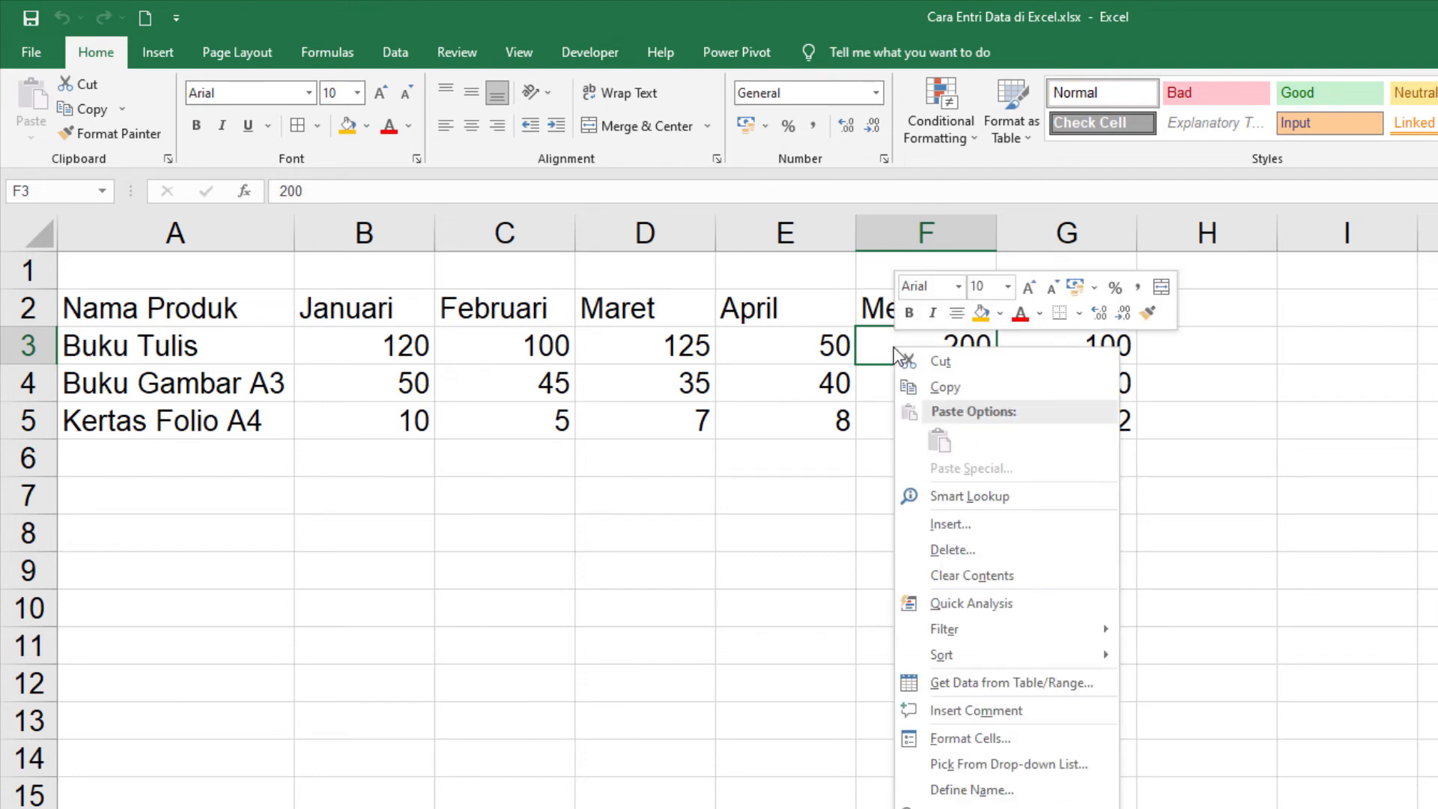
click(976, 713)
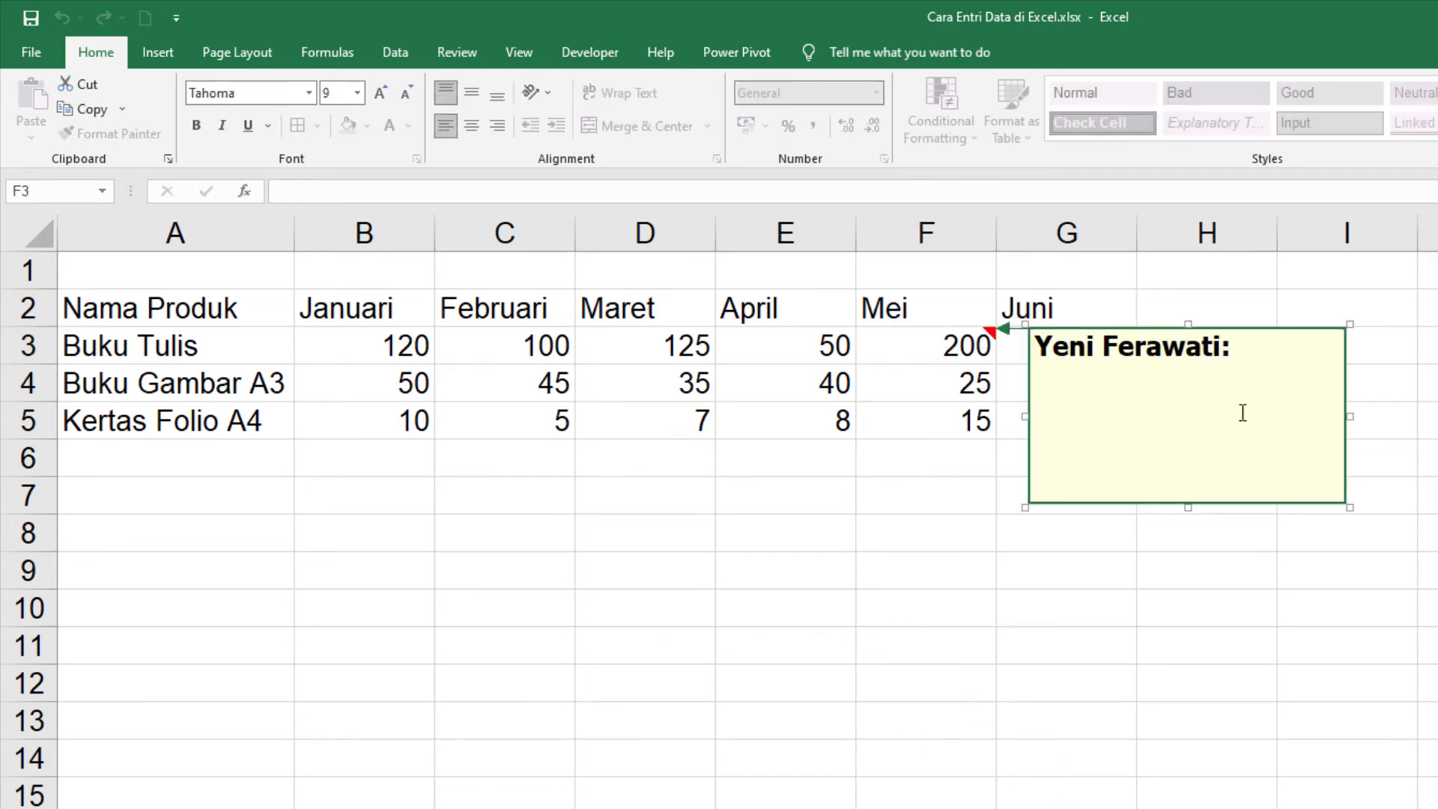
drag(1235, 346, 1037, 343)
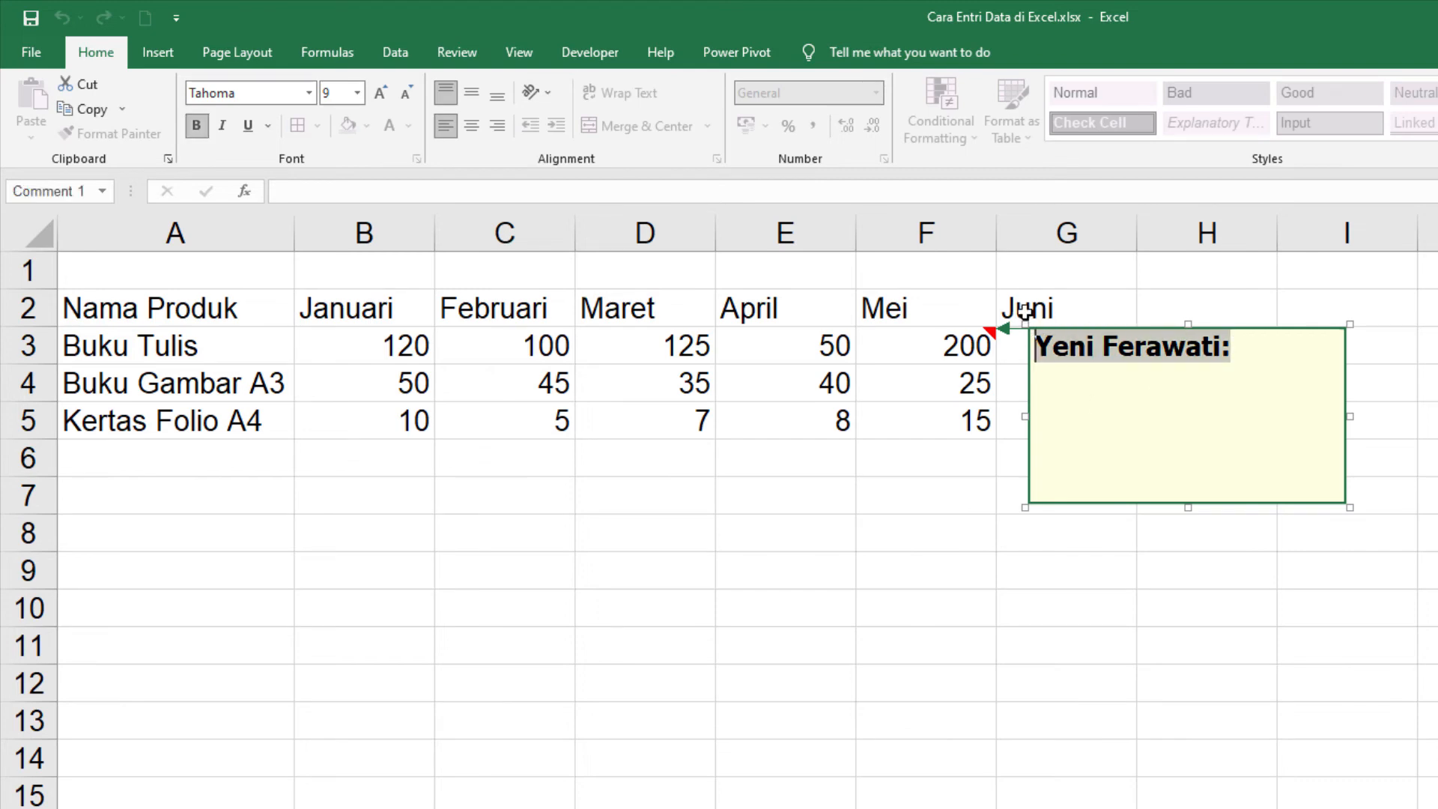
key(BackSpace)
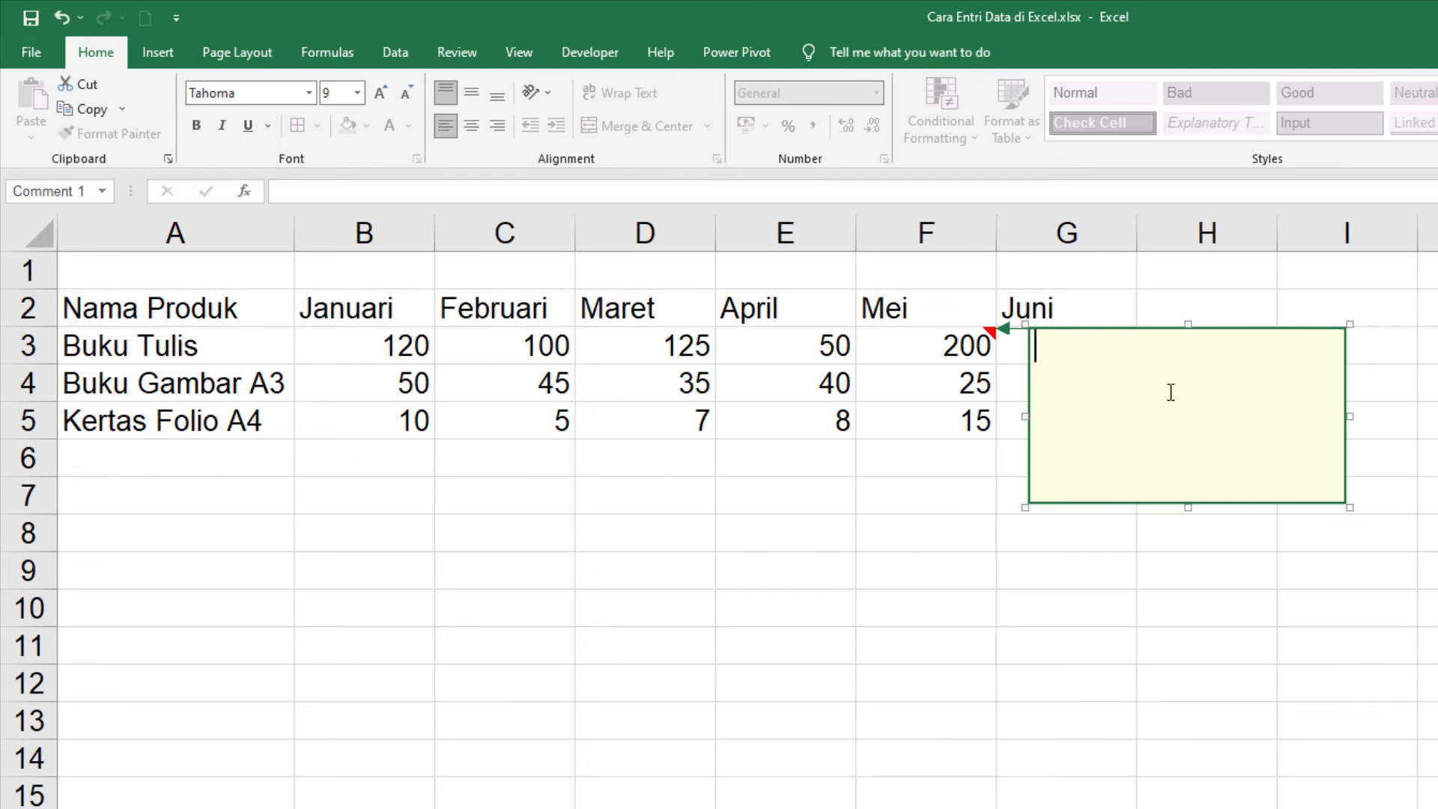
text(Penjualan)
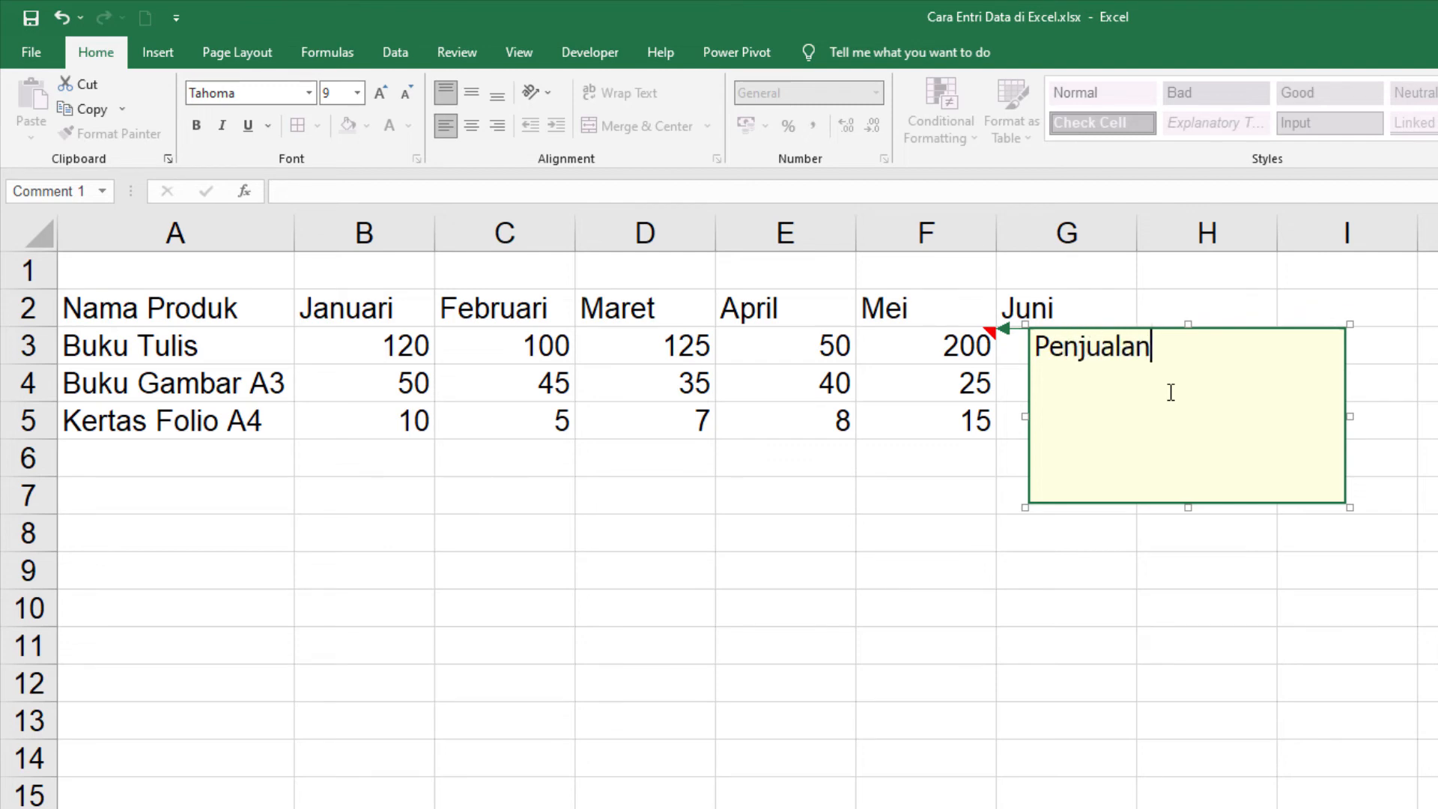
text( Tertinggi)
key(Return)
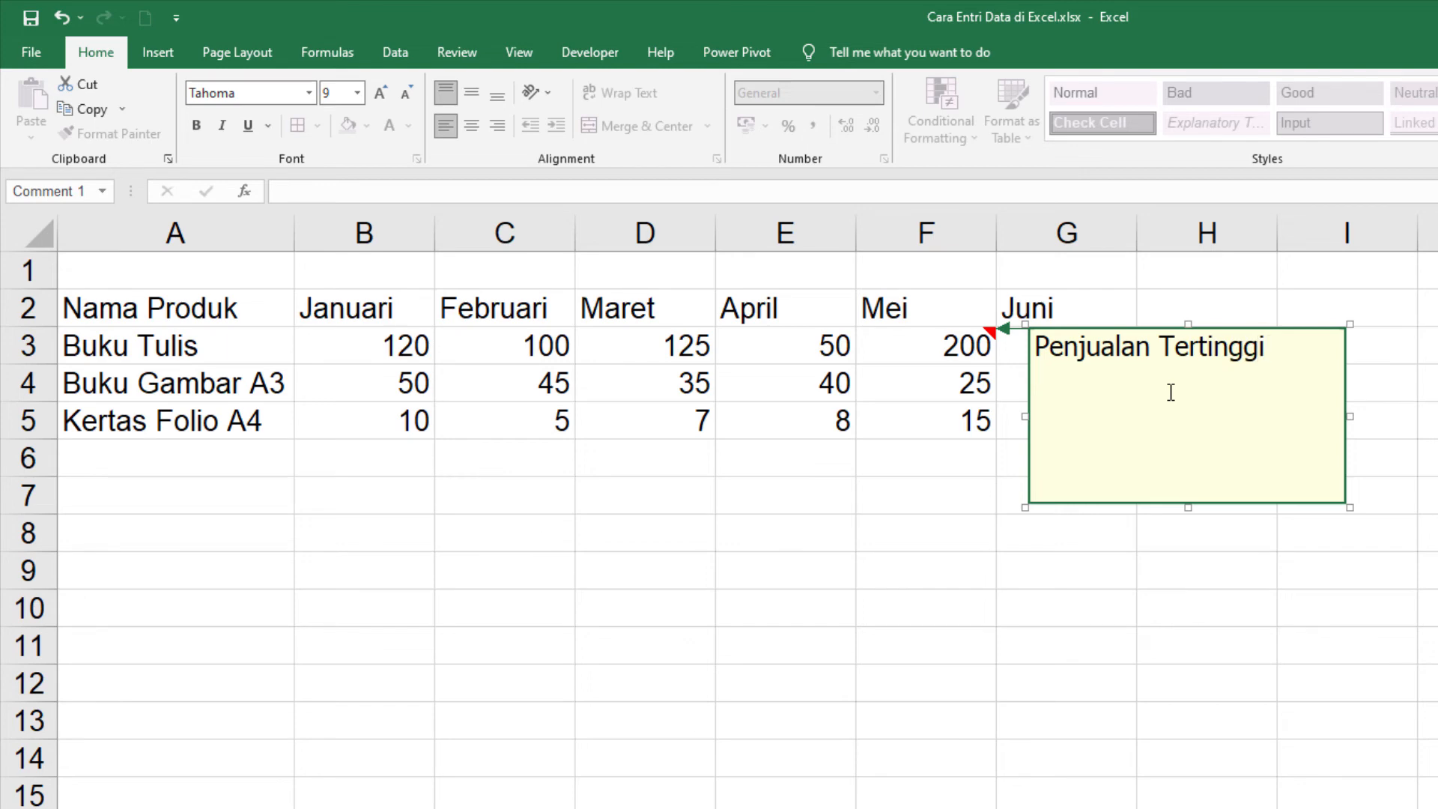
Step: Shrink the F3 comment box in height and width to fit its text, and view the finished comment
drag(1190, 503, 1181, 380)
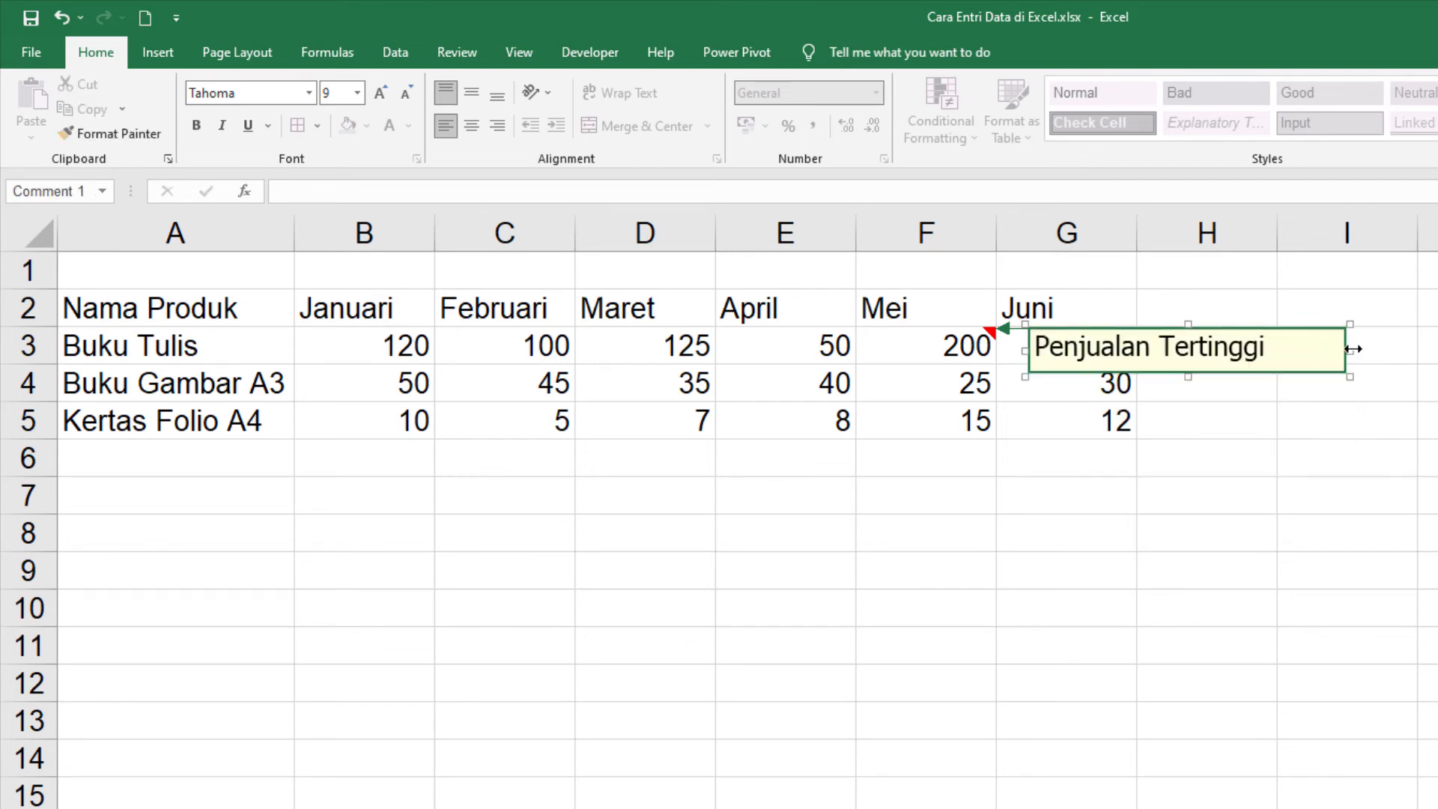
drag(1352, 349, 1192, 345)
click(1325, 503)
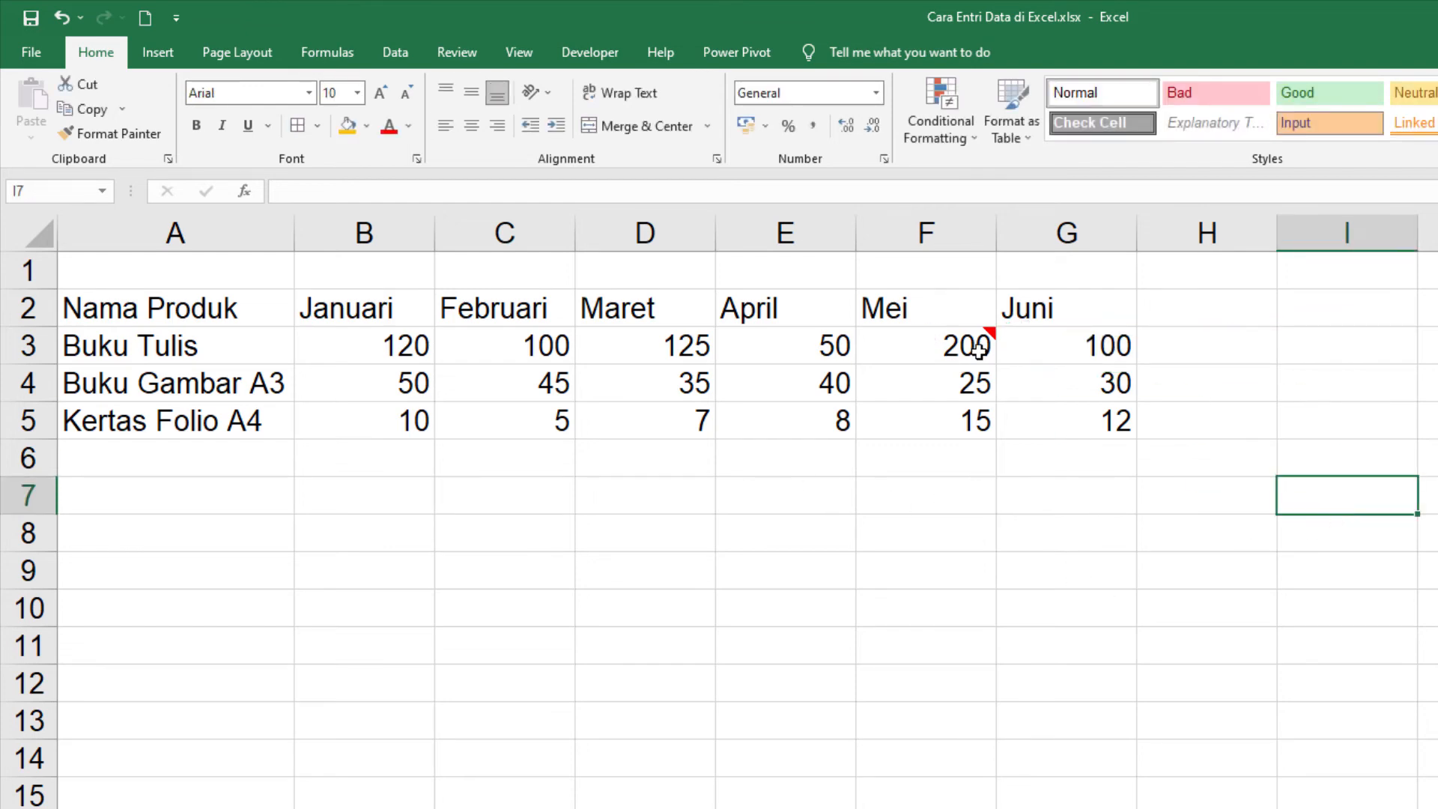
mouse_move(985, 331)
Step: Open the comment on cell F3 for editing and enlarge its box
right_click(937, 347)
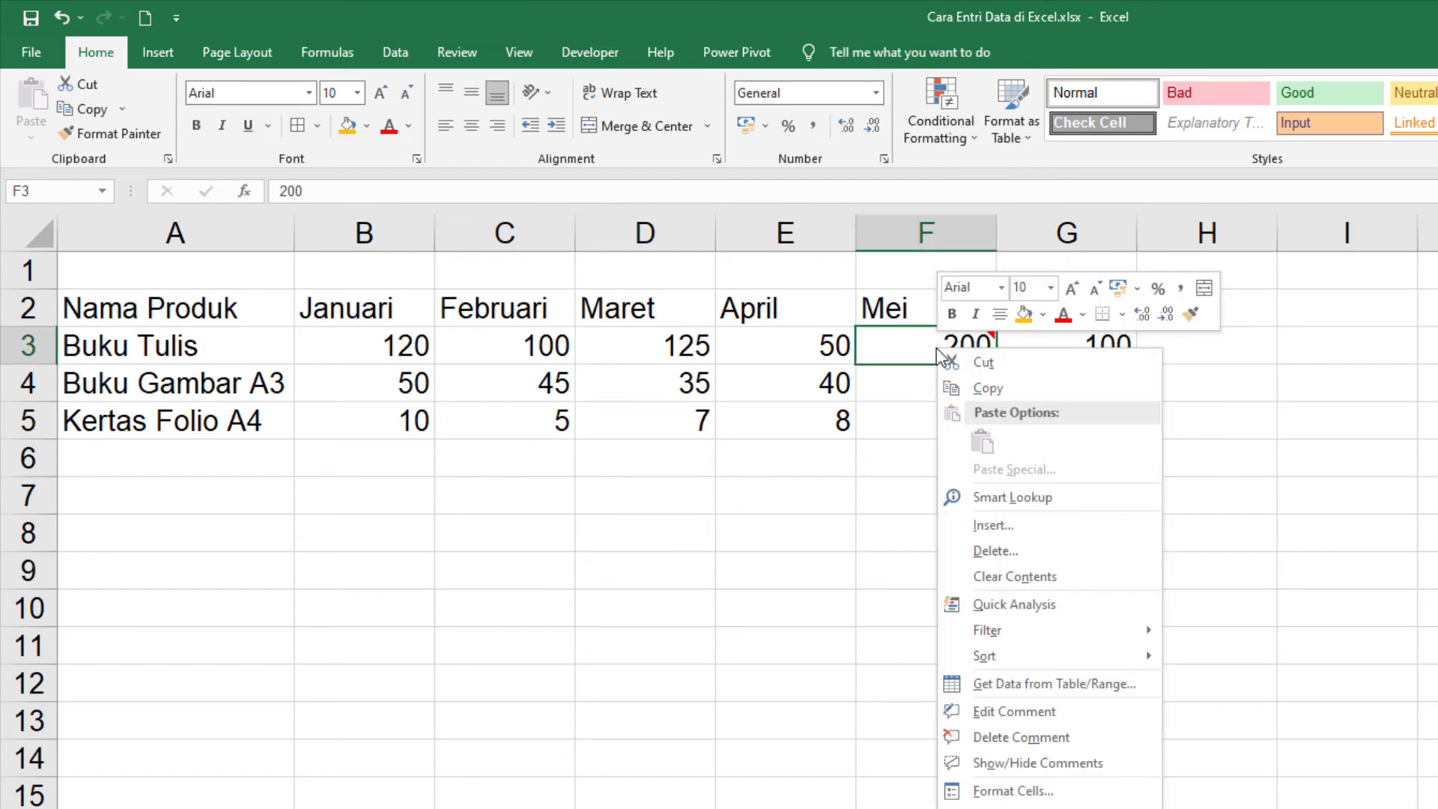
click(1049, 718)
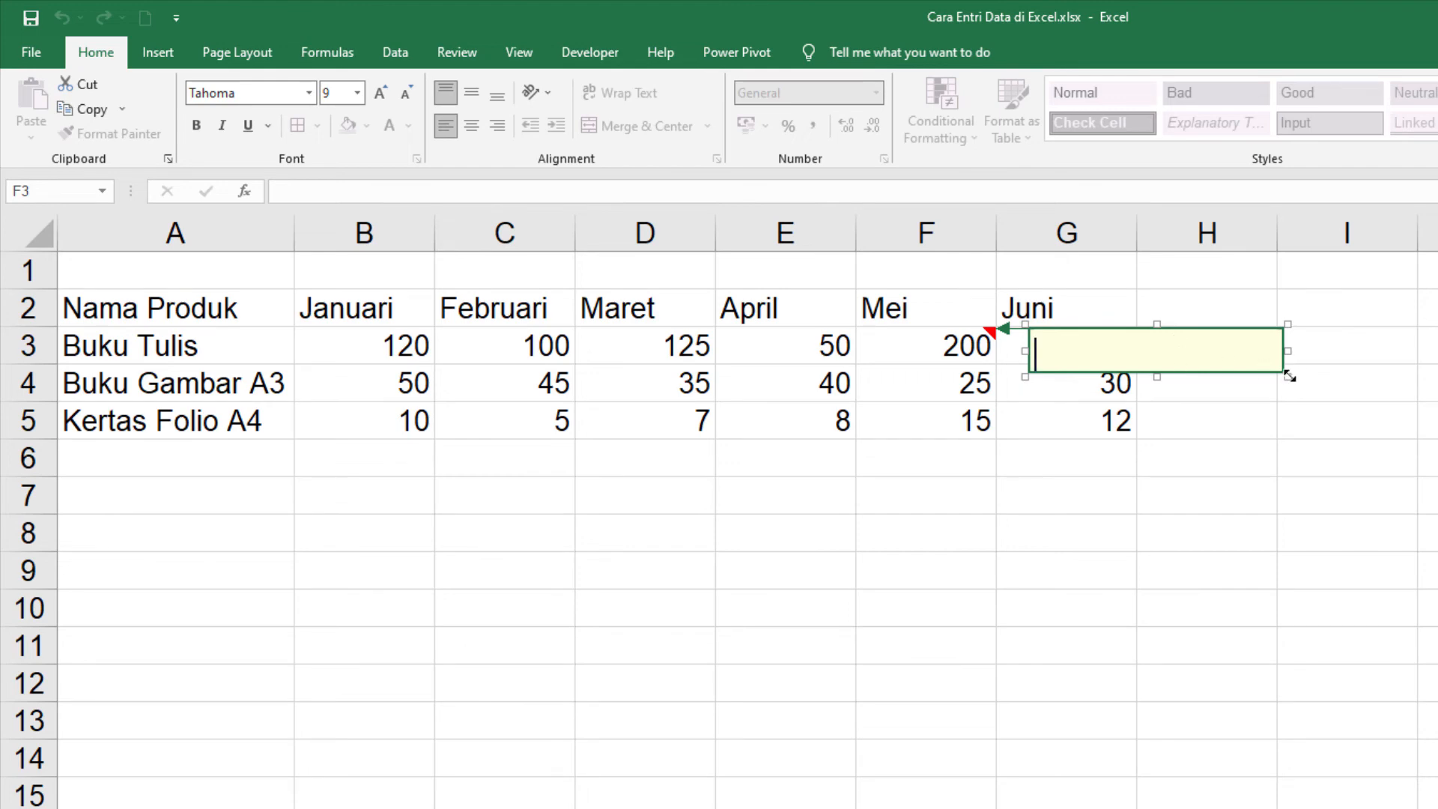
text(Penjualan Tertinggi)
key(Return)
key(Return)
drag(1288, 377, 1336, 434)
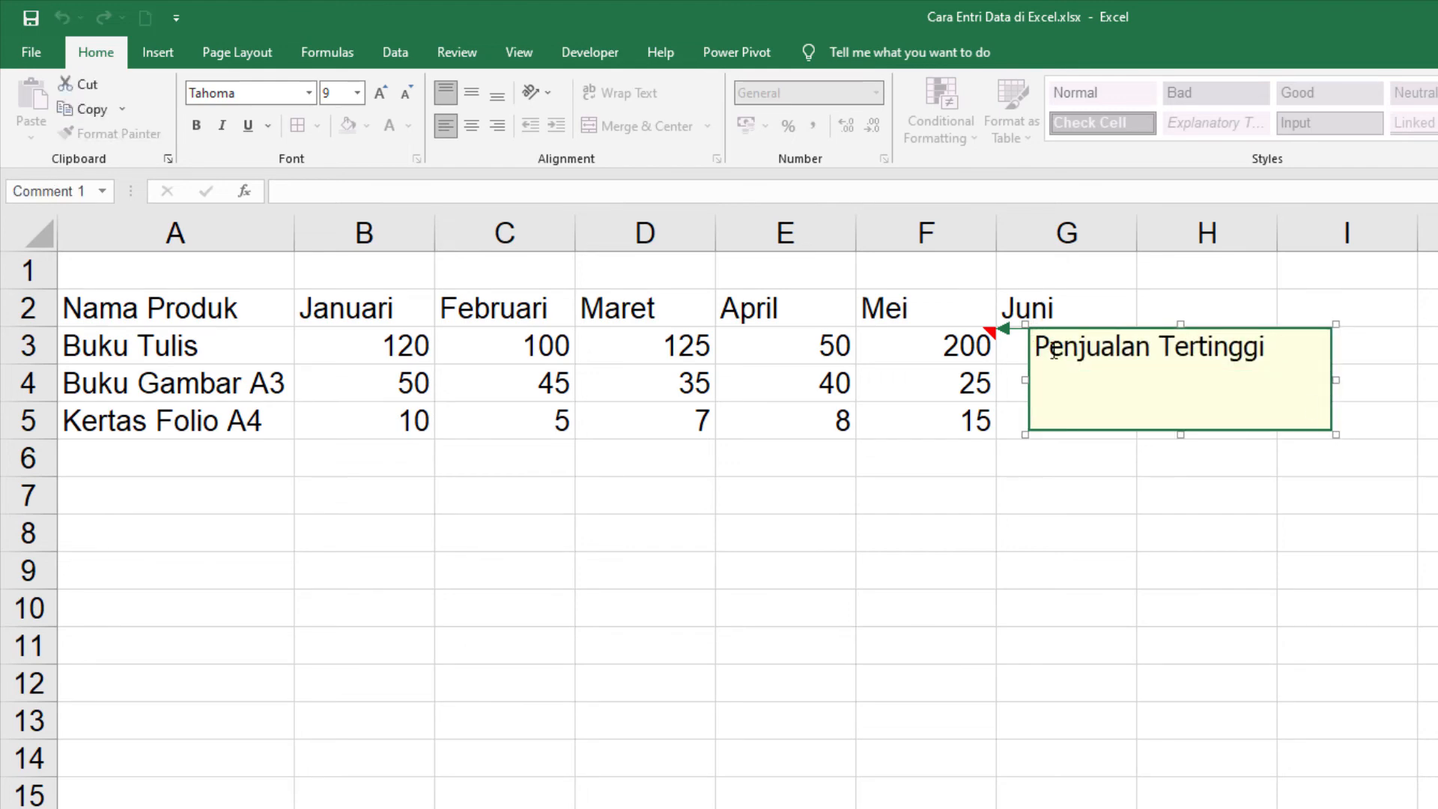
Step: Replace the F3 comment text with "Bulan Terlaris"
drag(1050, 349, 1271, 371)
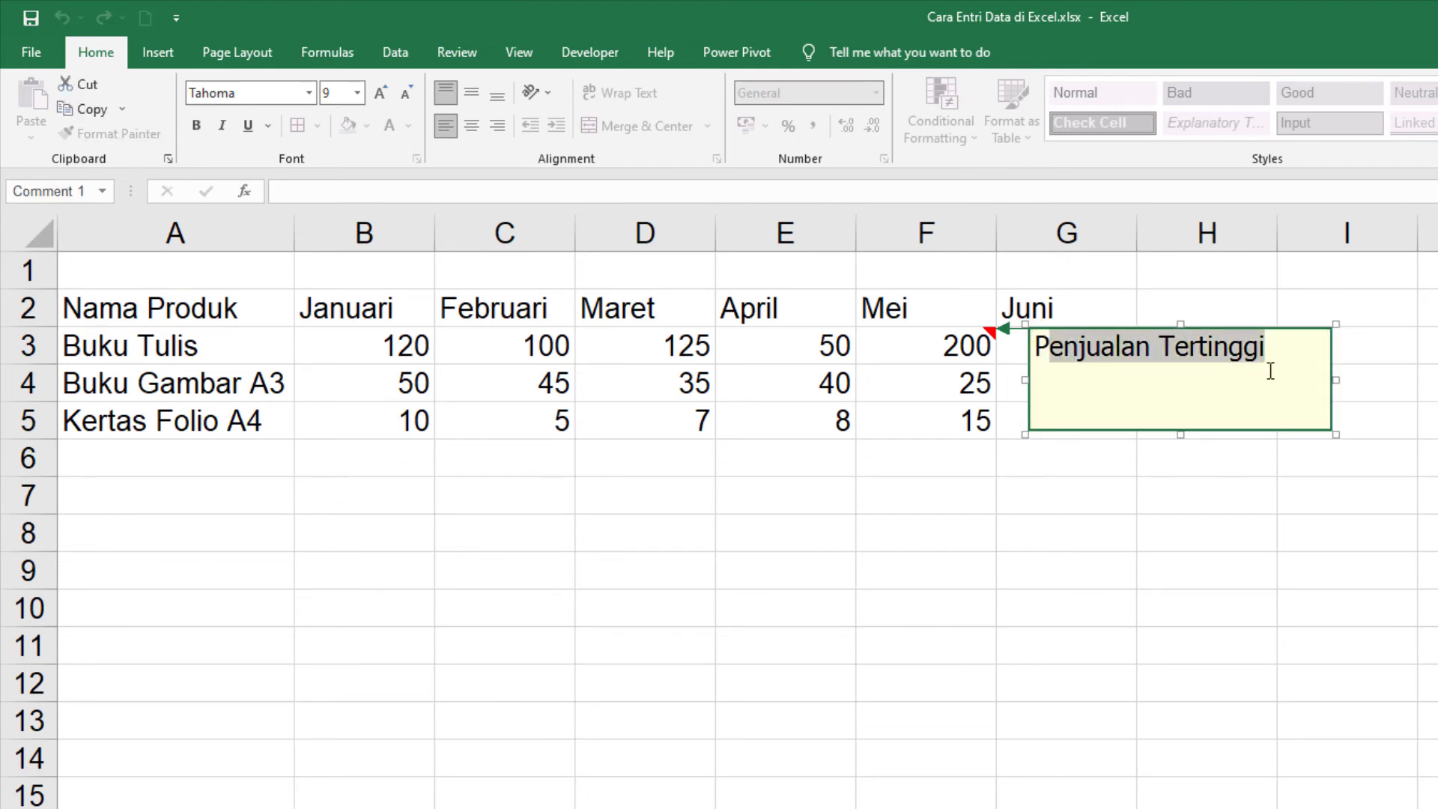
key(BackSpace)
key(BackSpace)
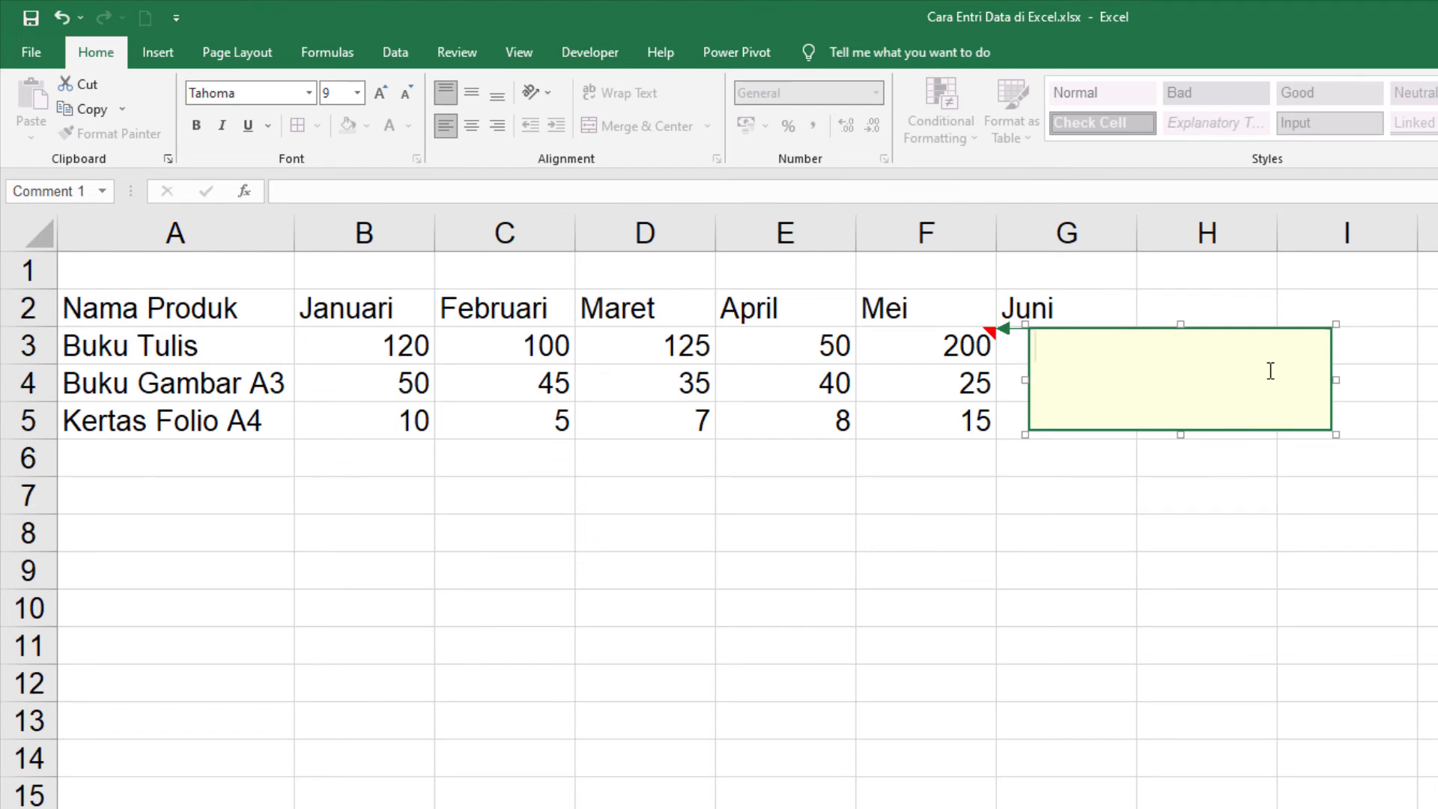
text(Bulan)
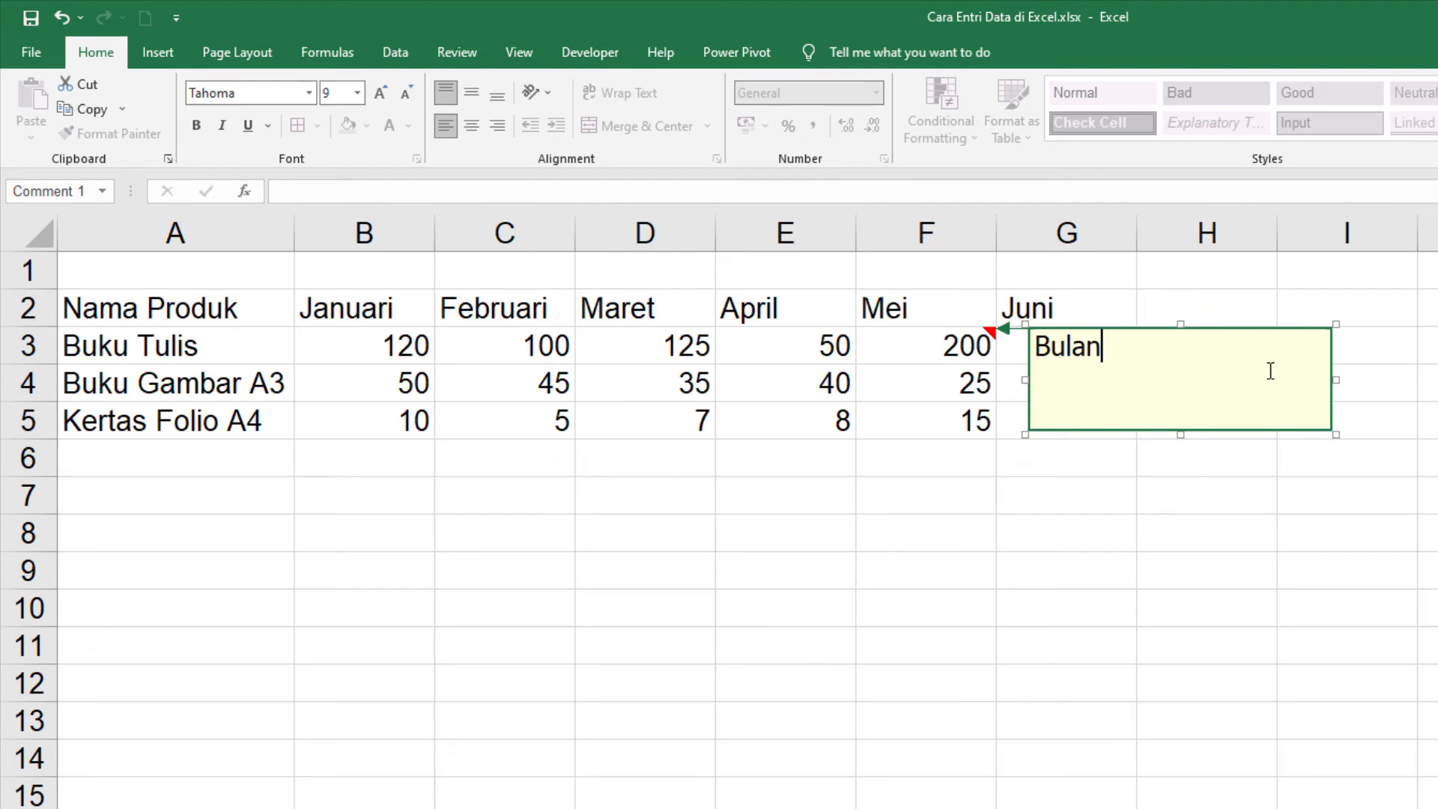
text( Terlaris)
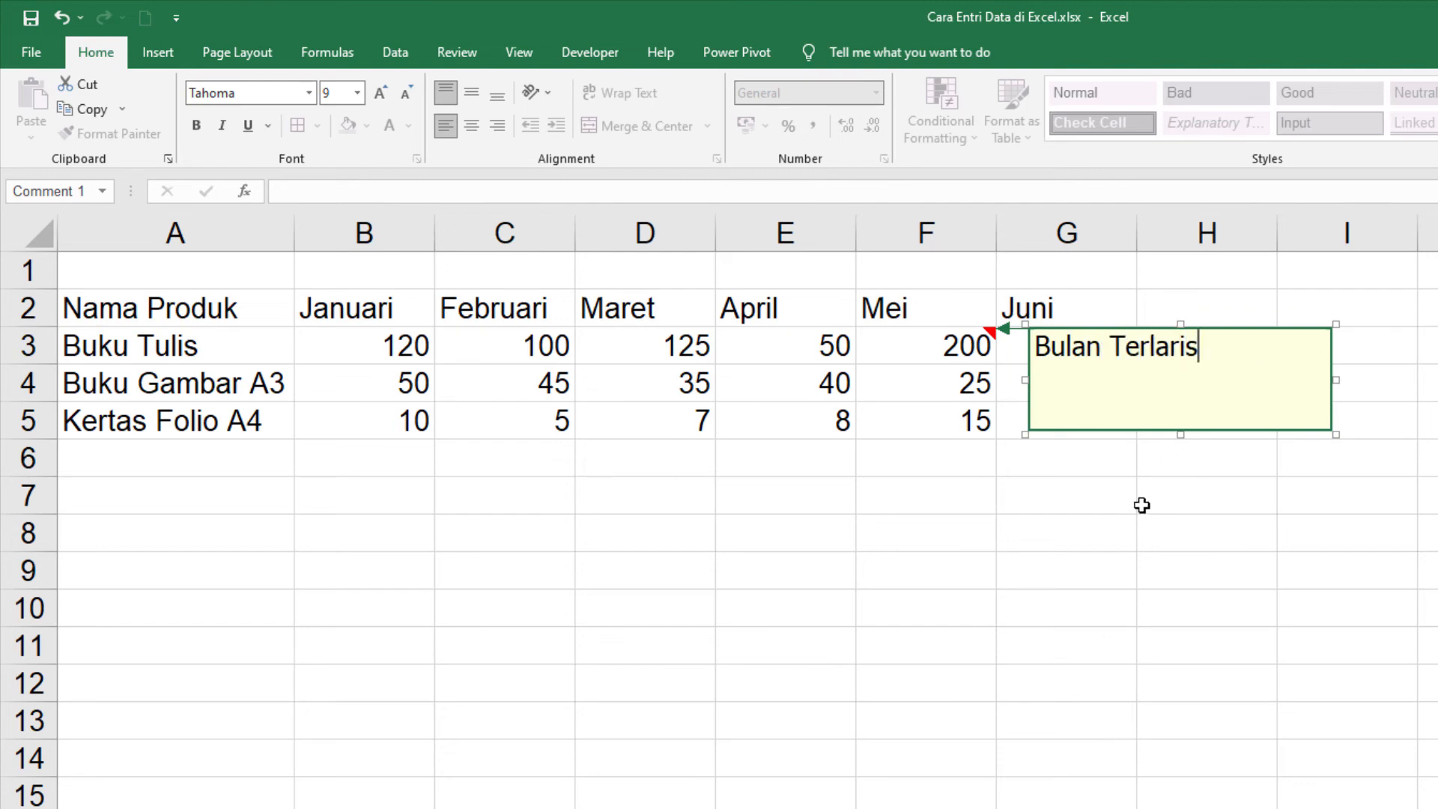
Step: Reduce the height of the F3 comment box to fit the new text, and view the edited comment
drag(1180, 433, 1180, 381)
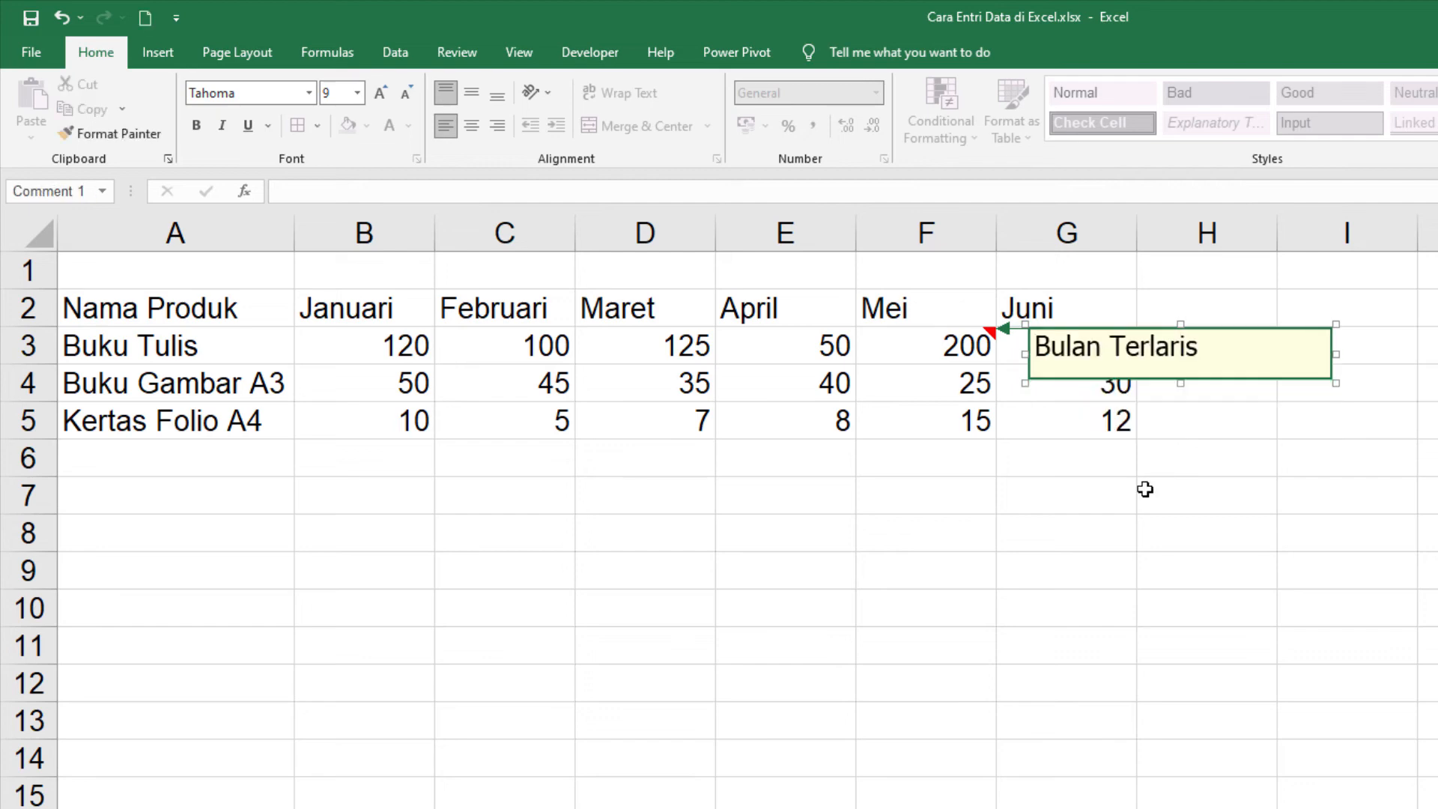
click(1146, 488)
mouse_move(968, 341)
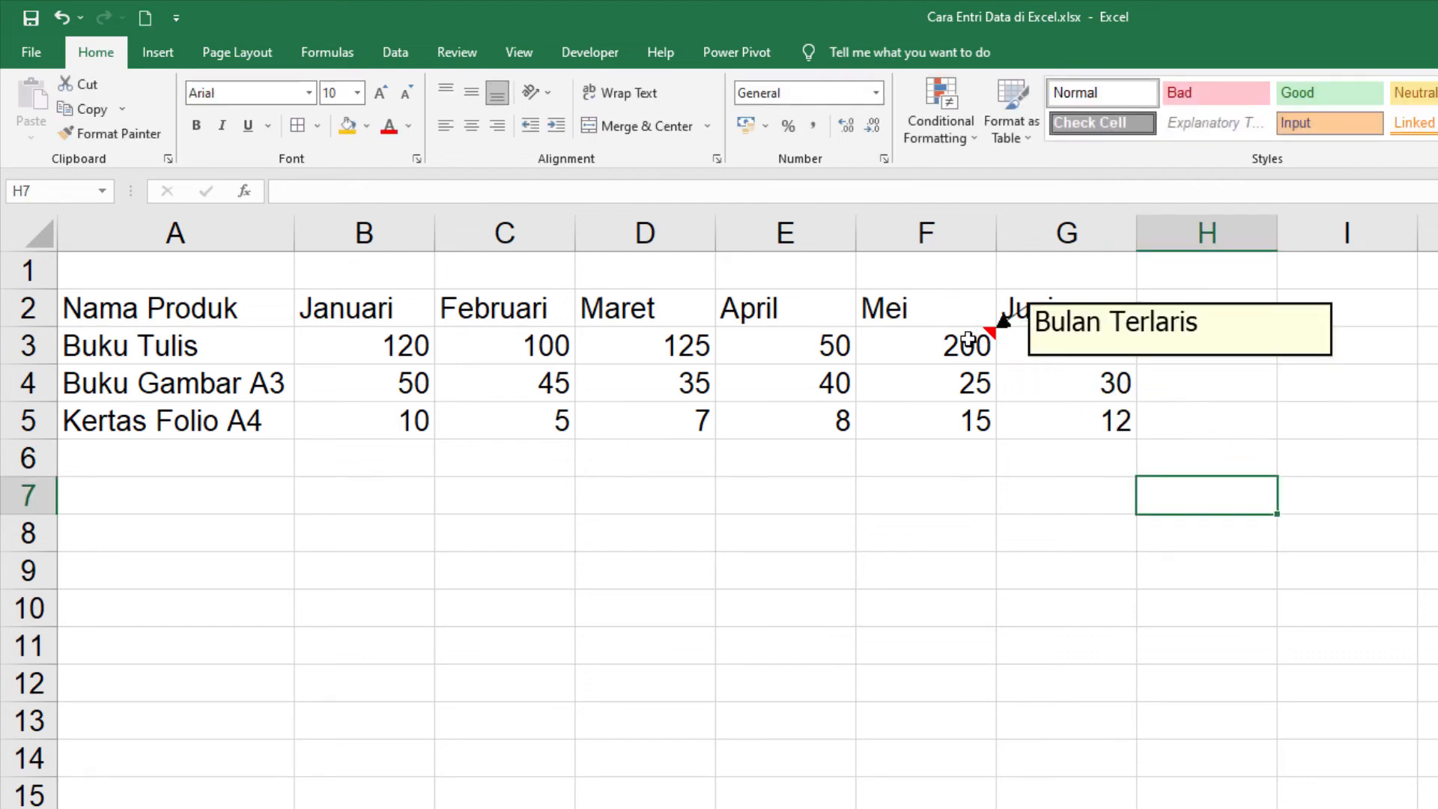
Step: Delete the comment from cell F3
click(968, 341)
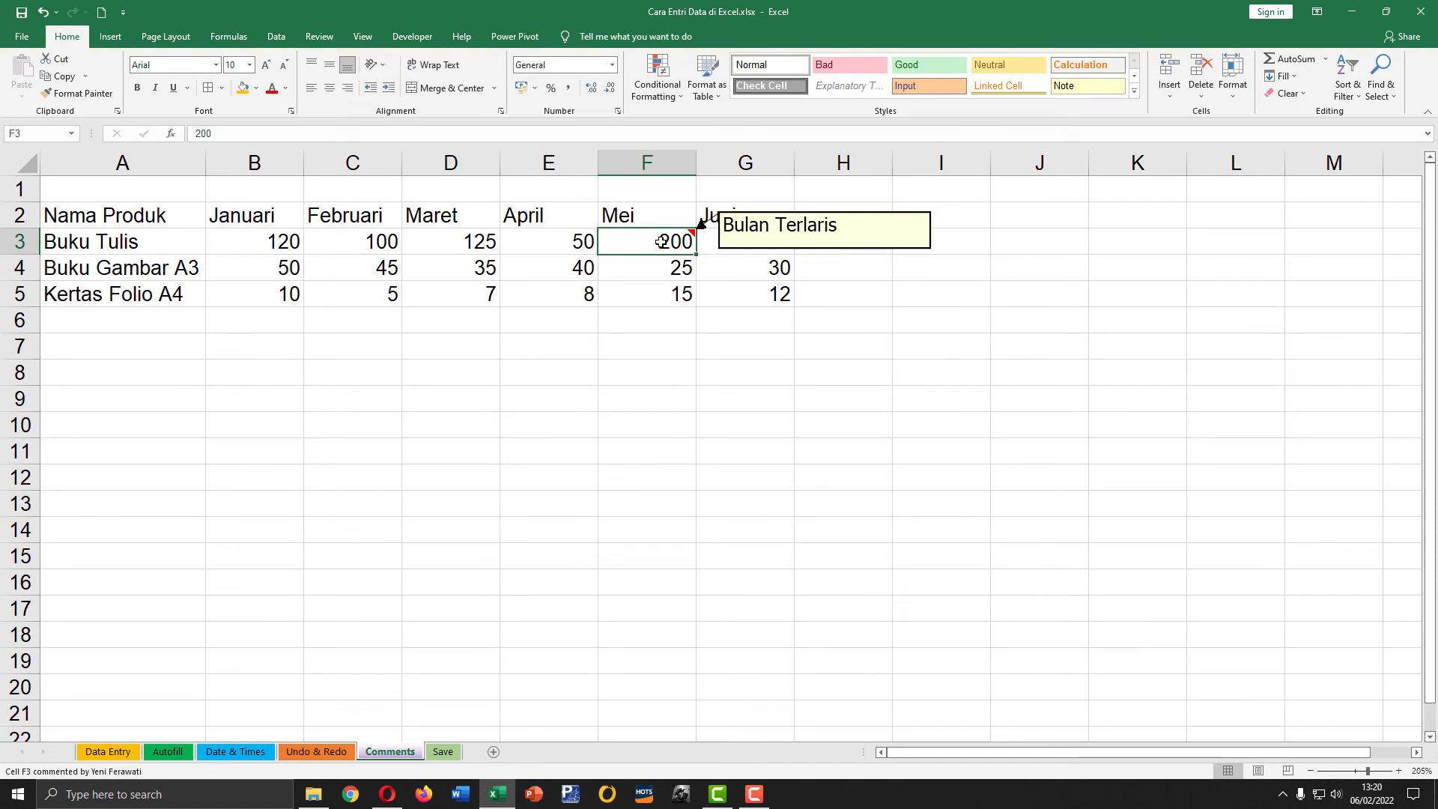
right_click(661, 241)
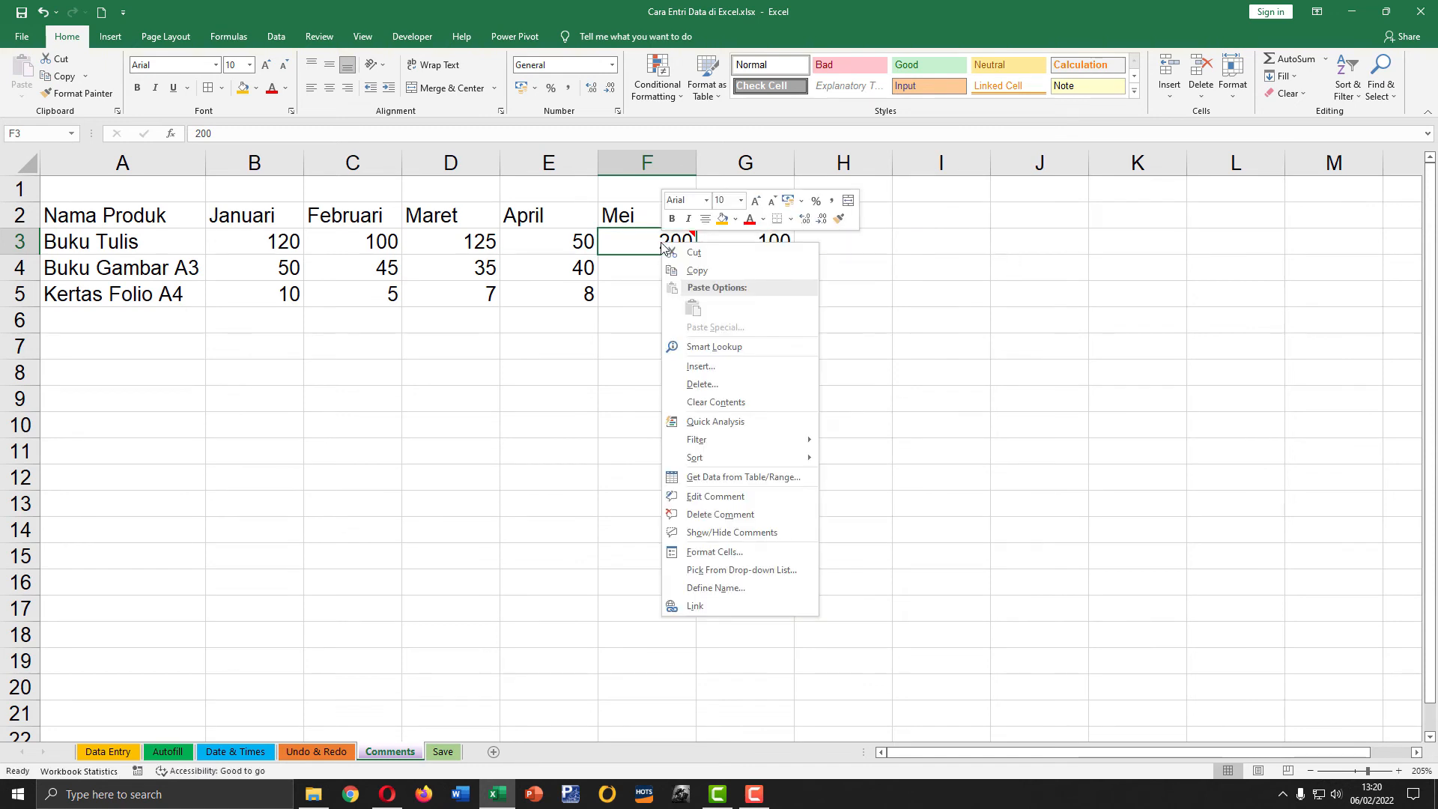
click(719, 515)
click(668, 325)
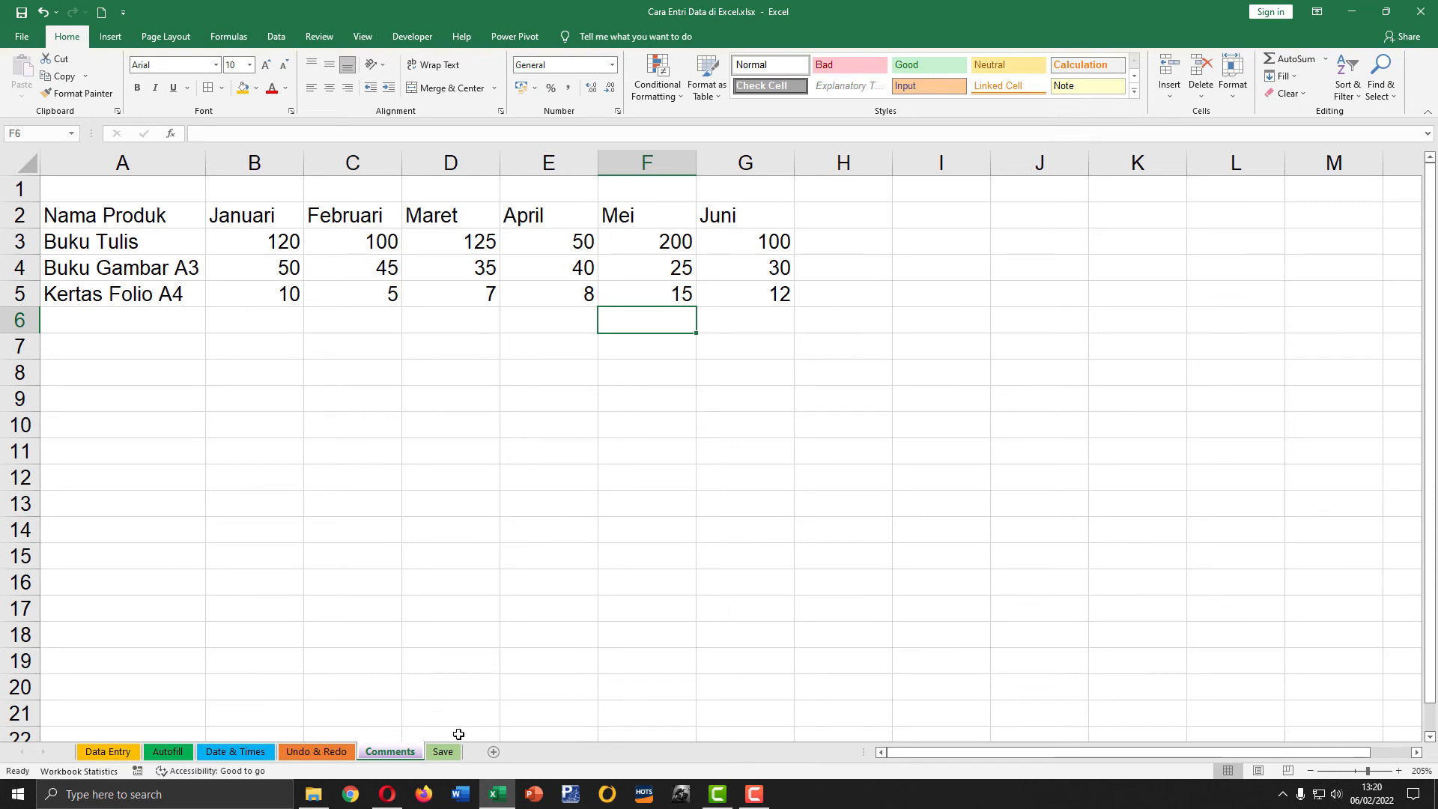
Step: Go to the Save sheet and start saving the workbook as a new file, choosing the Desktop as its location
click(443, 753)
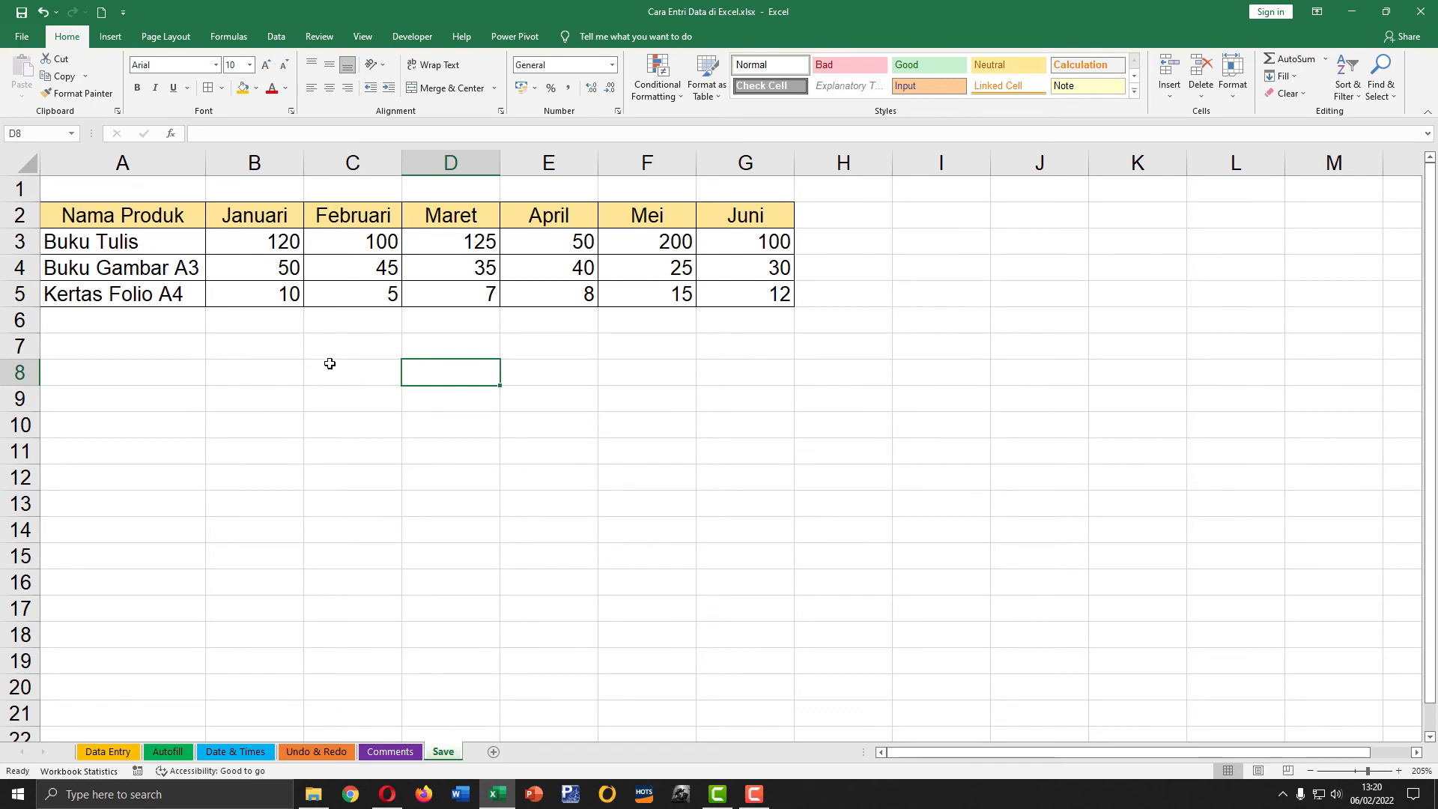
click(330, 329)
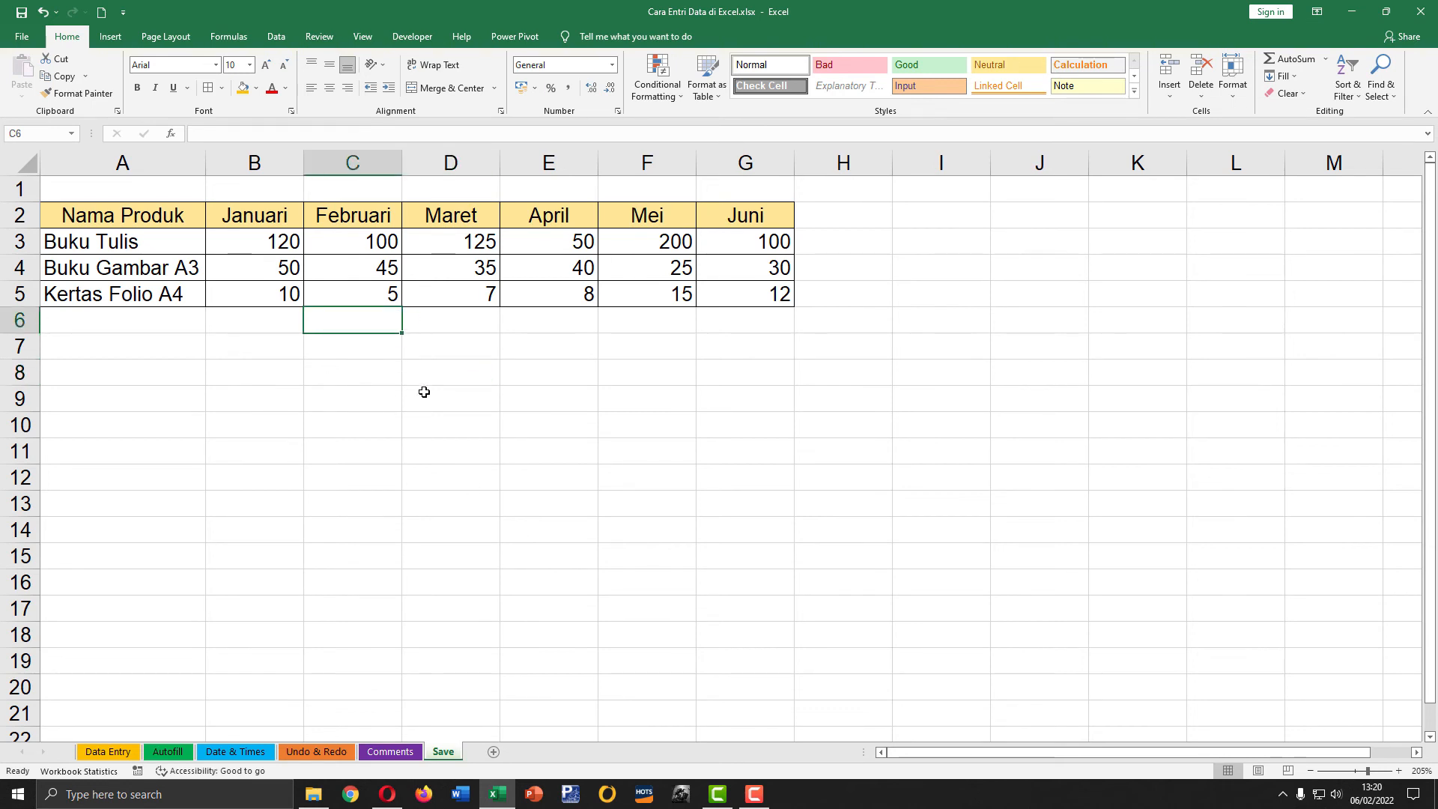
click(25, 41)
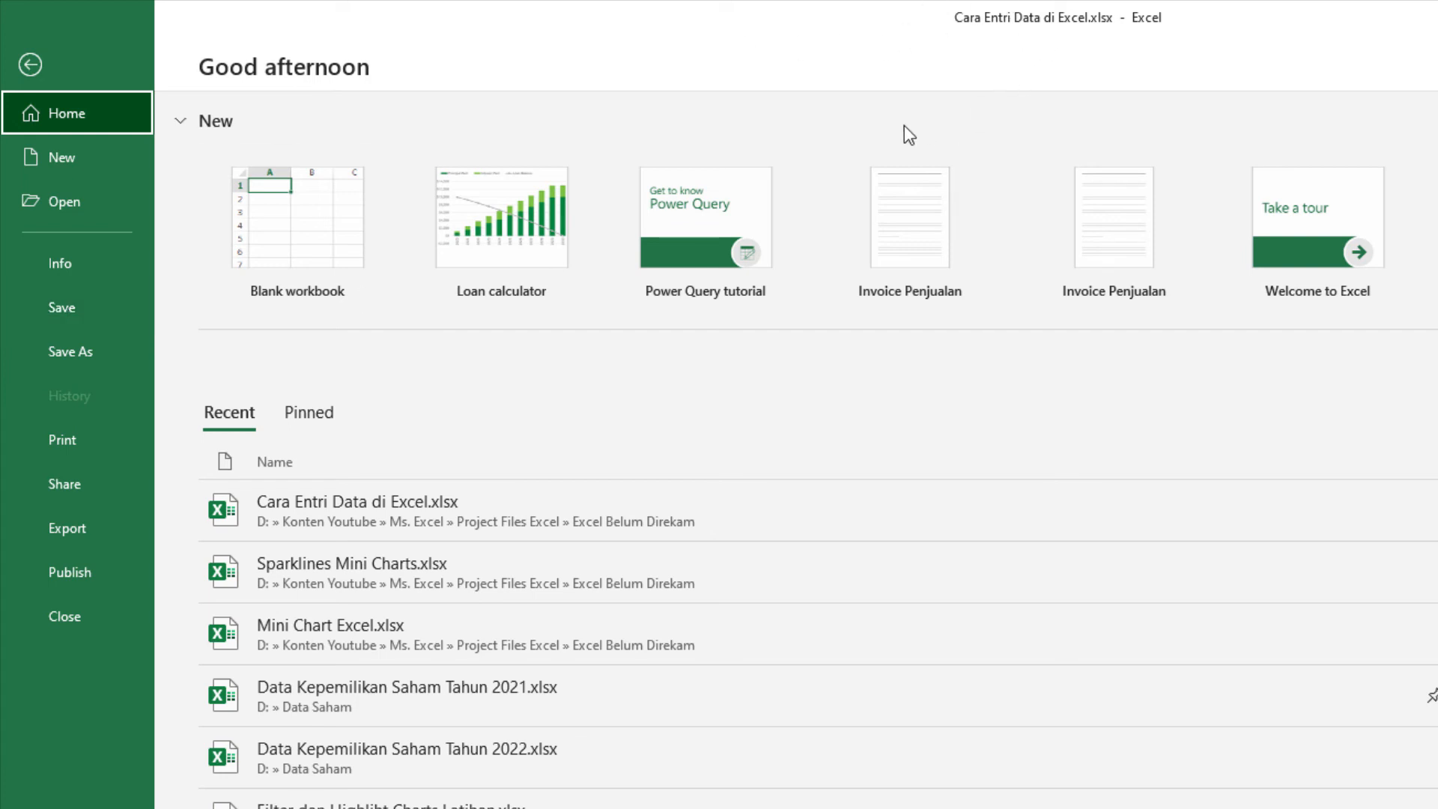
click(63, 355)
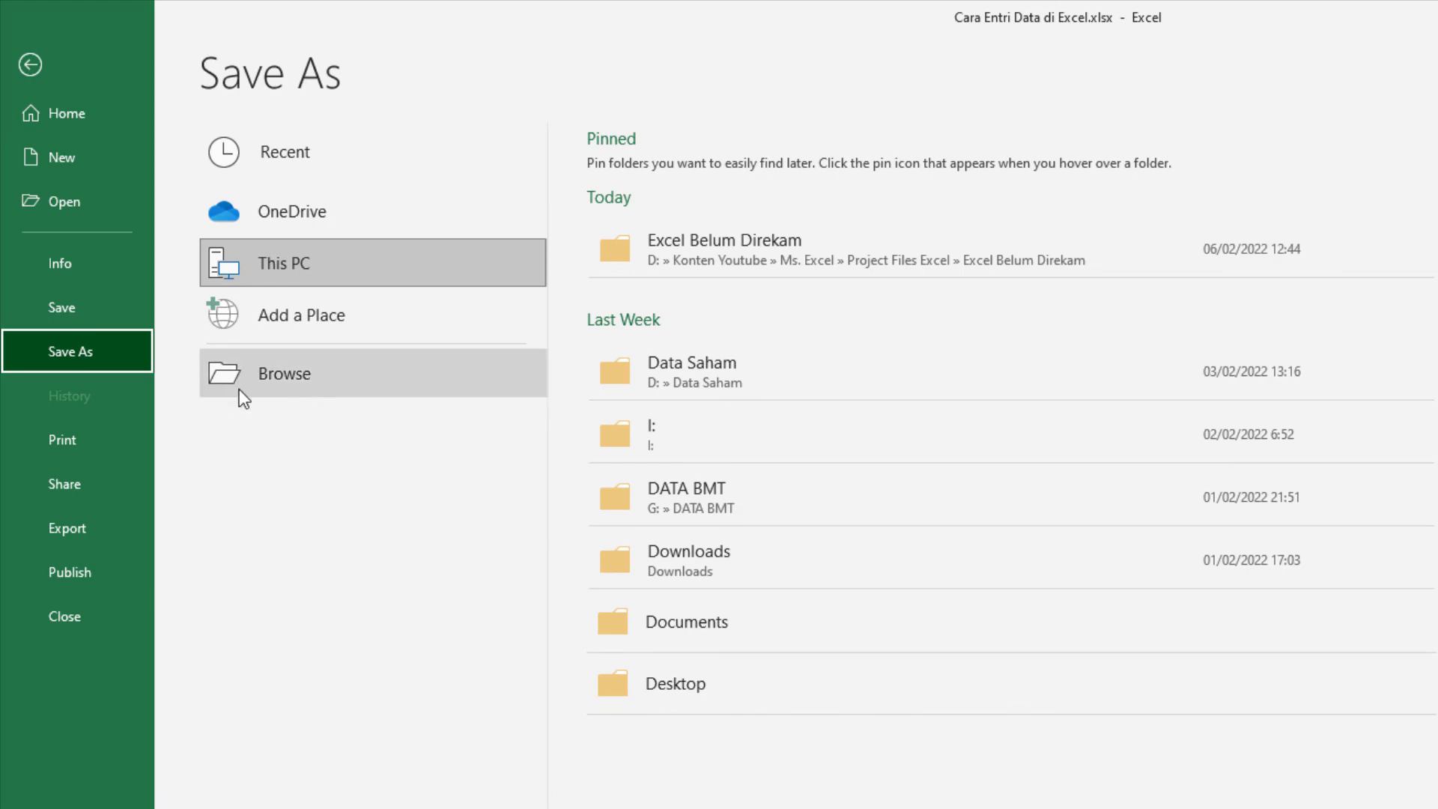
click(285, 378)
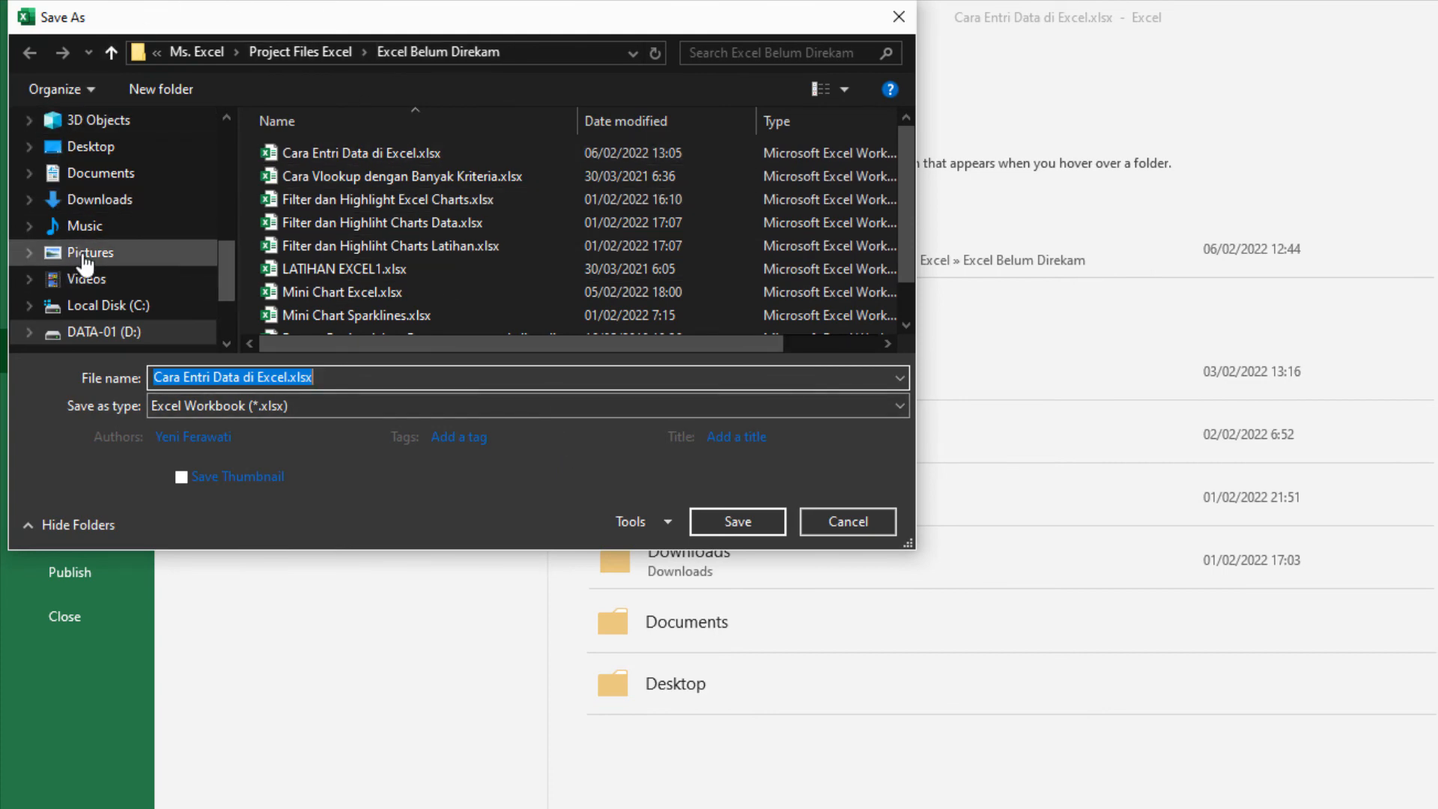
scroll(150, 314, down, 2)
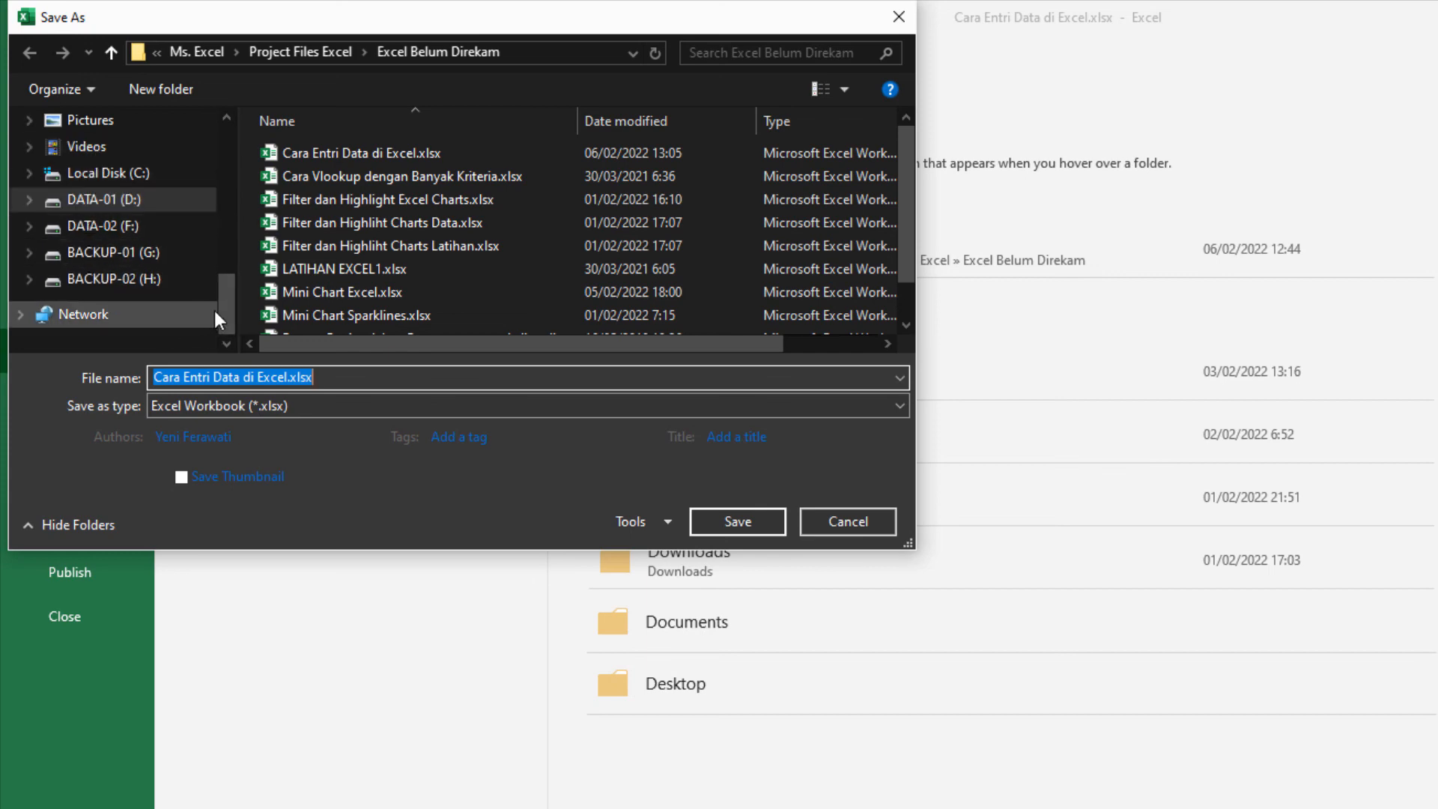
drag(228, 313, 227, 146)
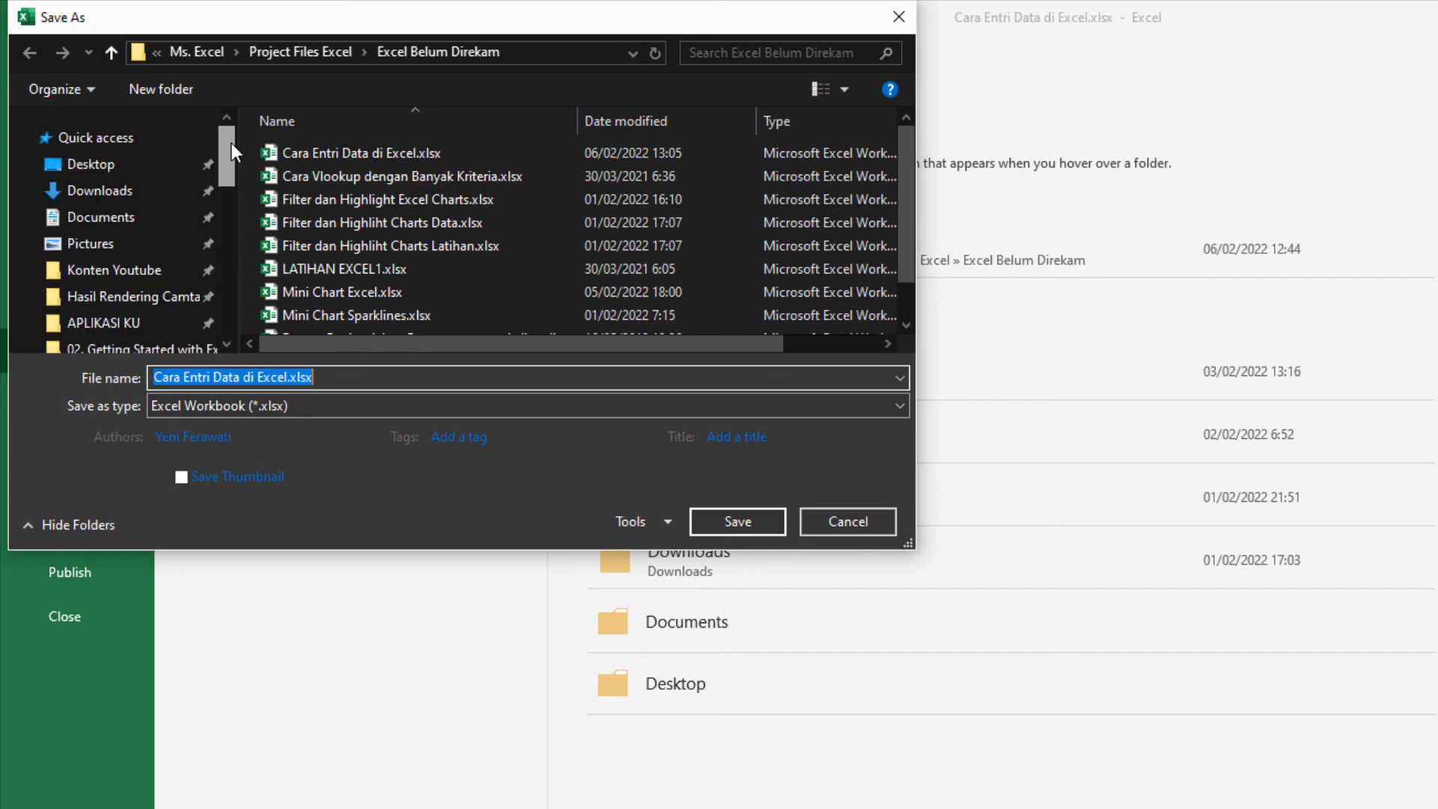
click(88, 172)
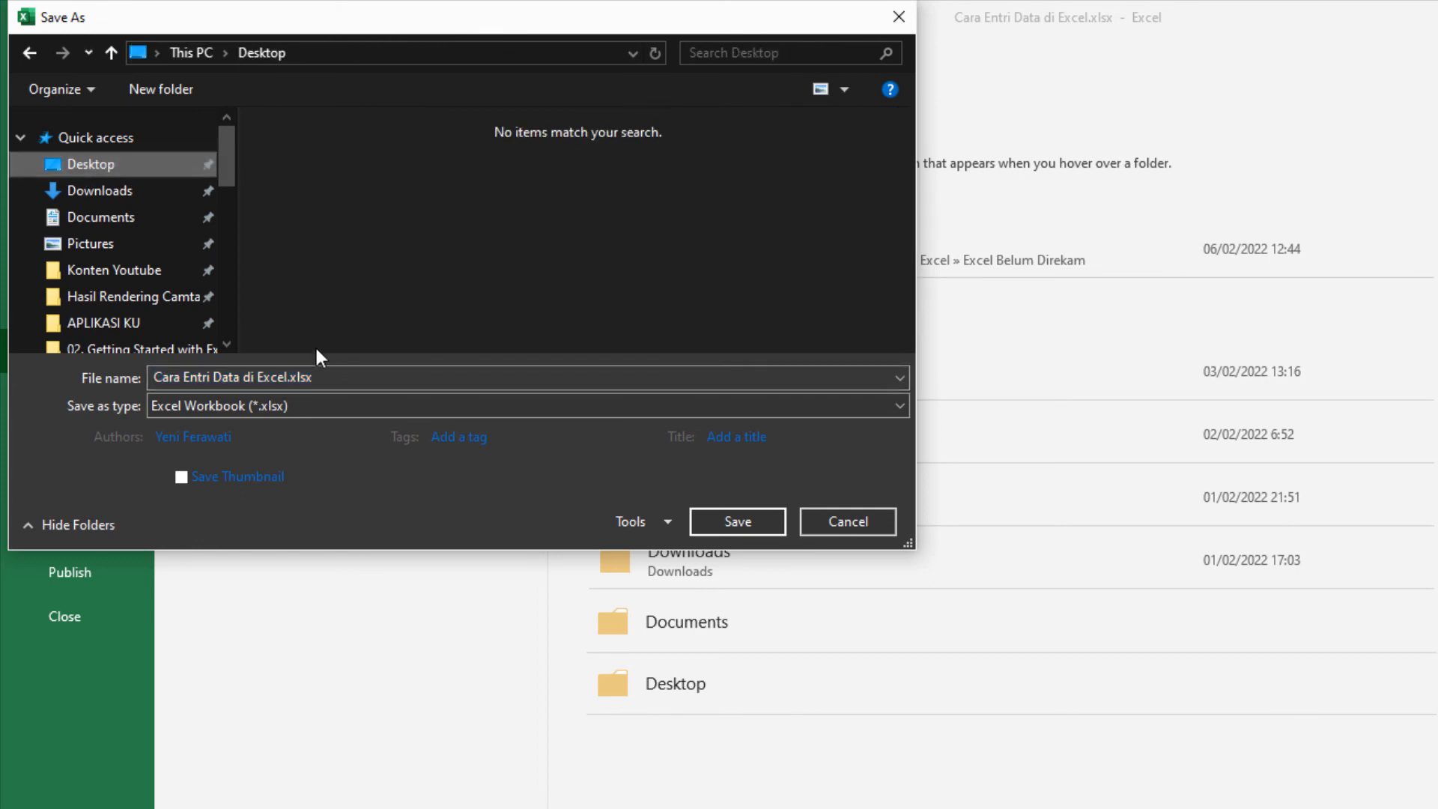
Step: Name the file "Entri Data Excel", keep the Excel Workbook (*.xlsx) type, and save it
click(349, 377)
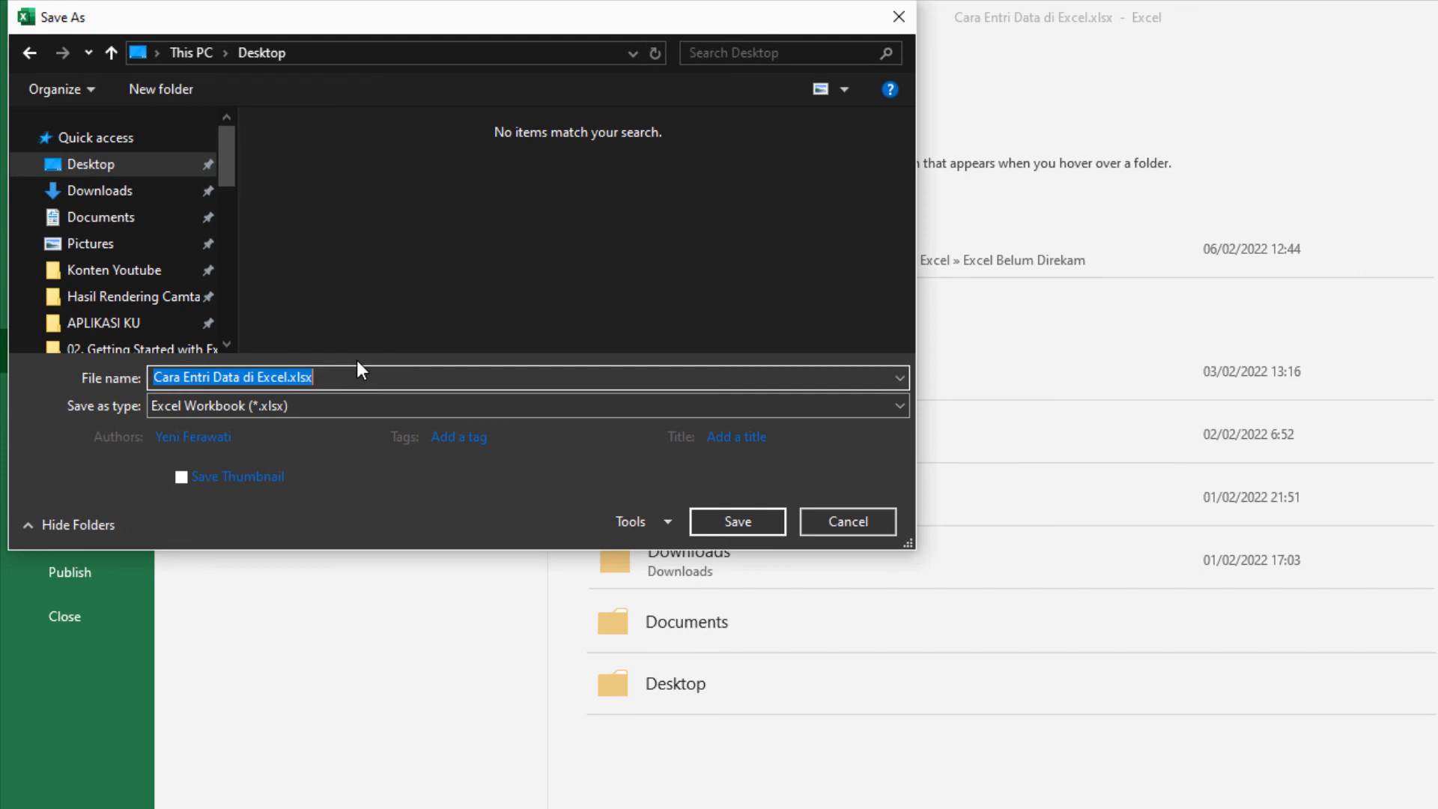
text(E)
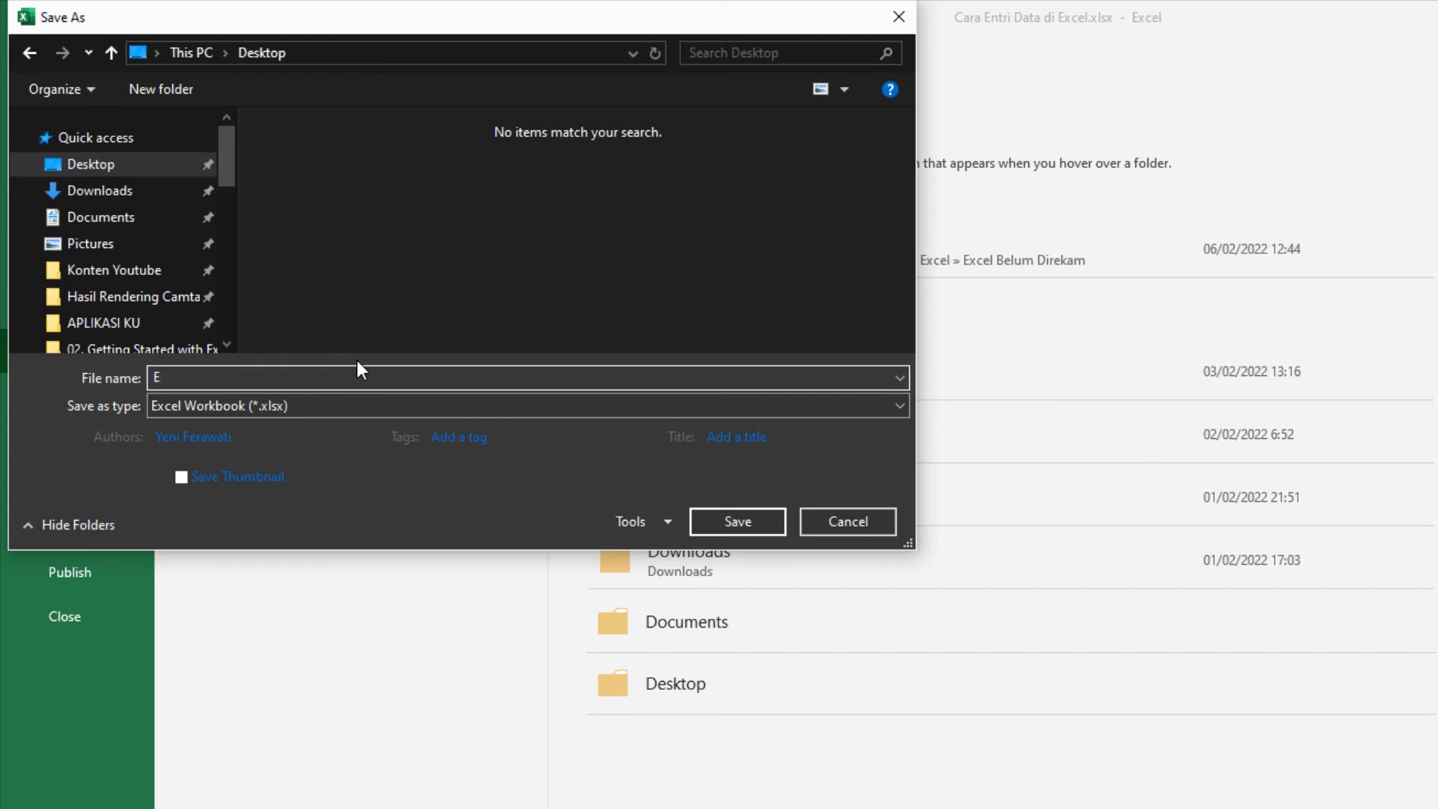
text(ntri Data Excel)
click(245, 409)
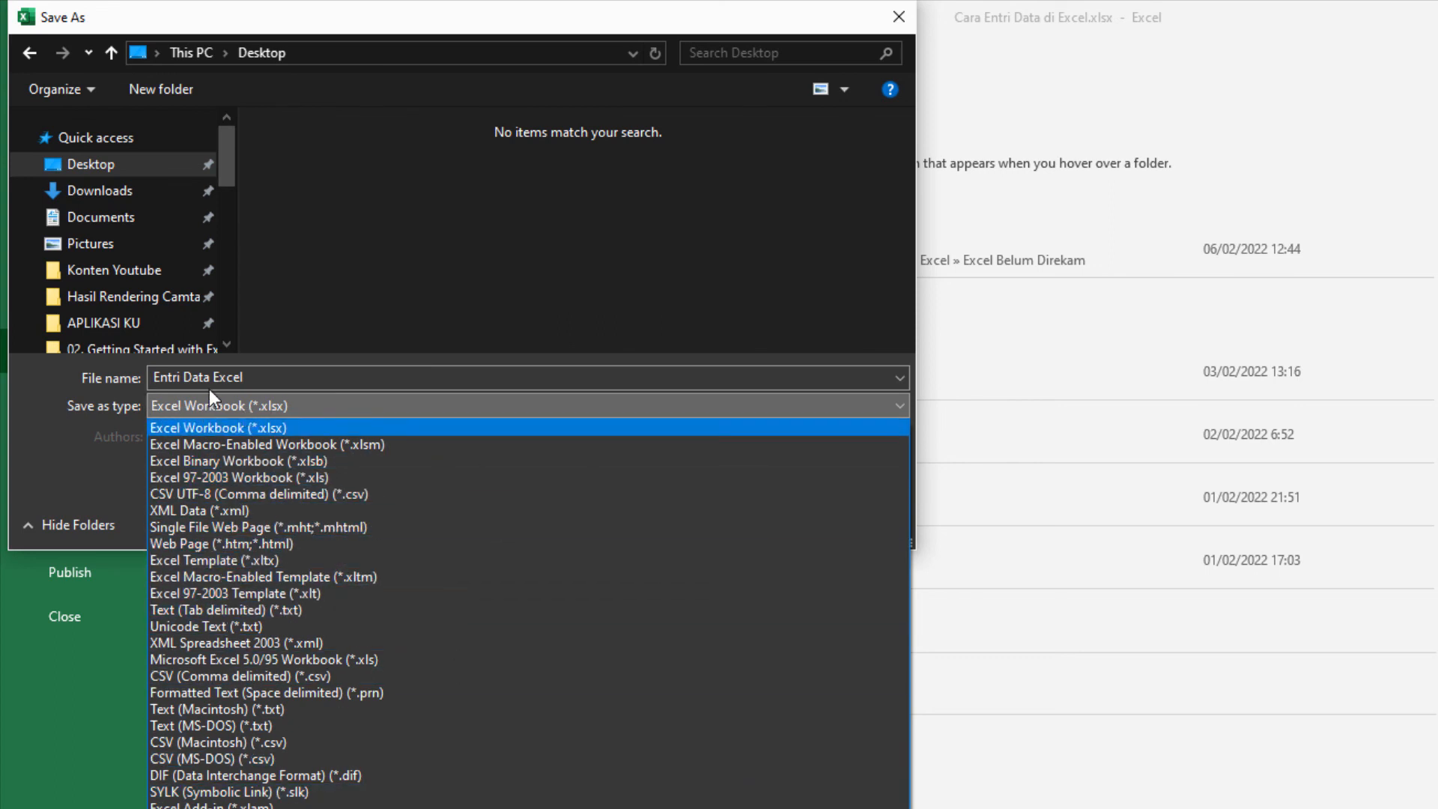
click(177, 427)
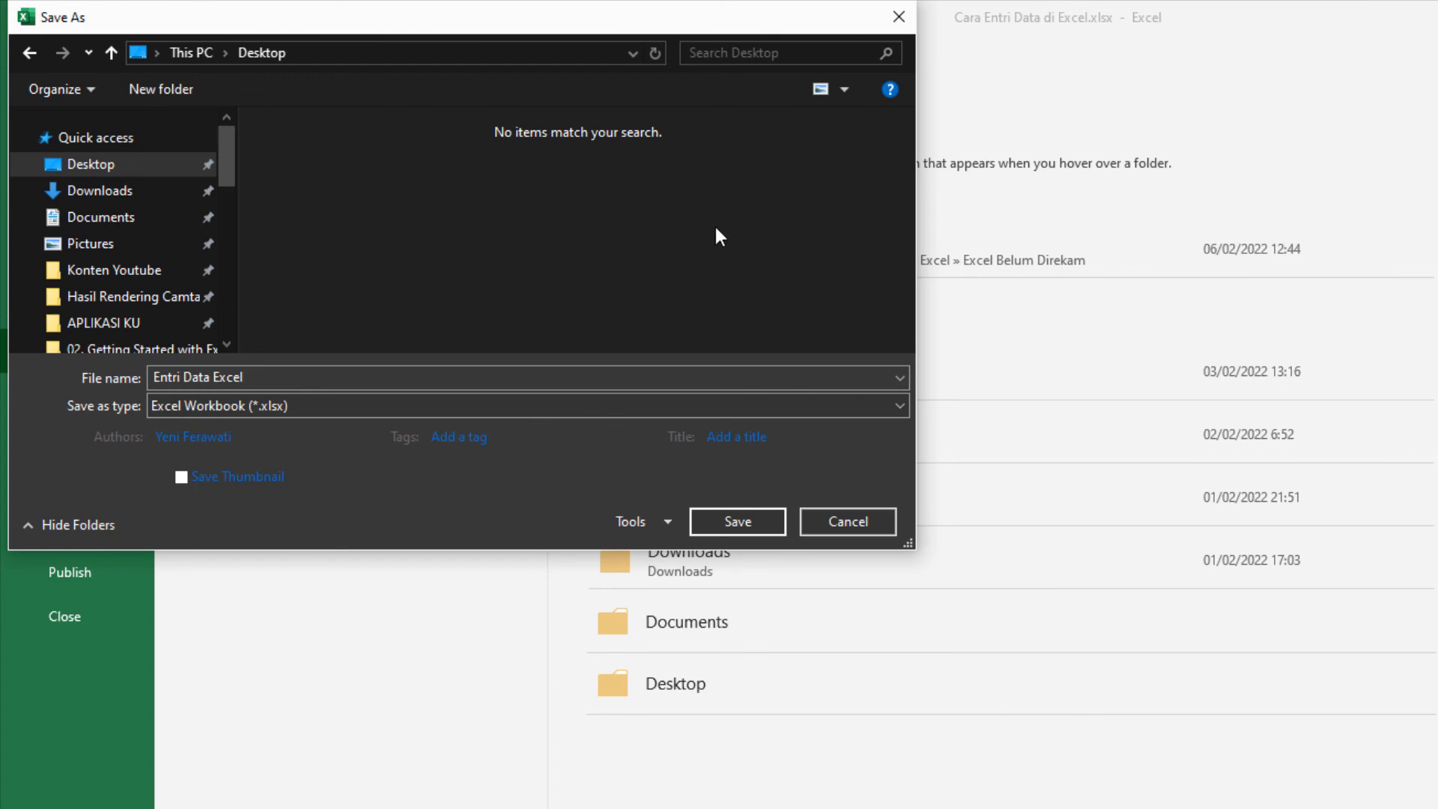
click(737, 522)
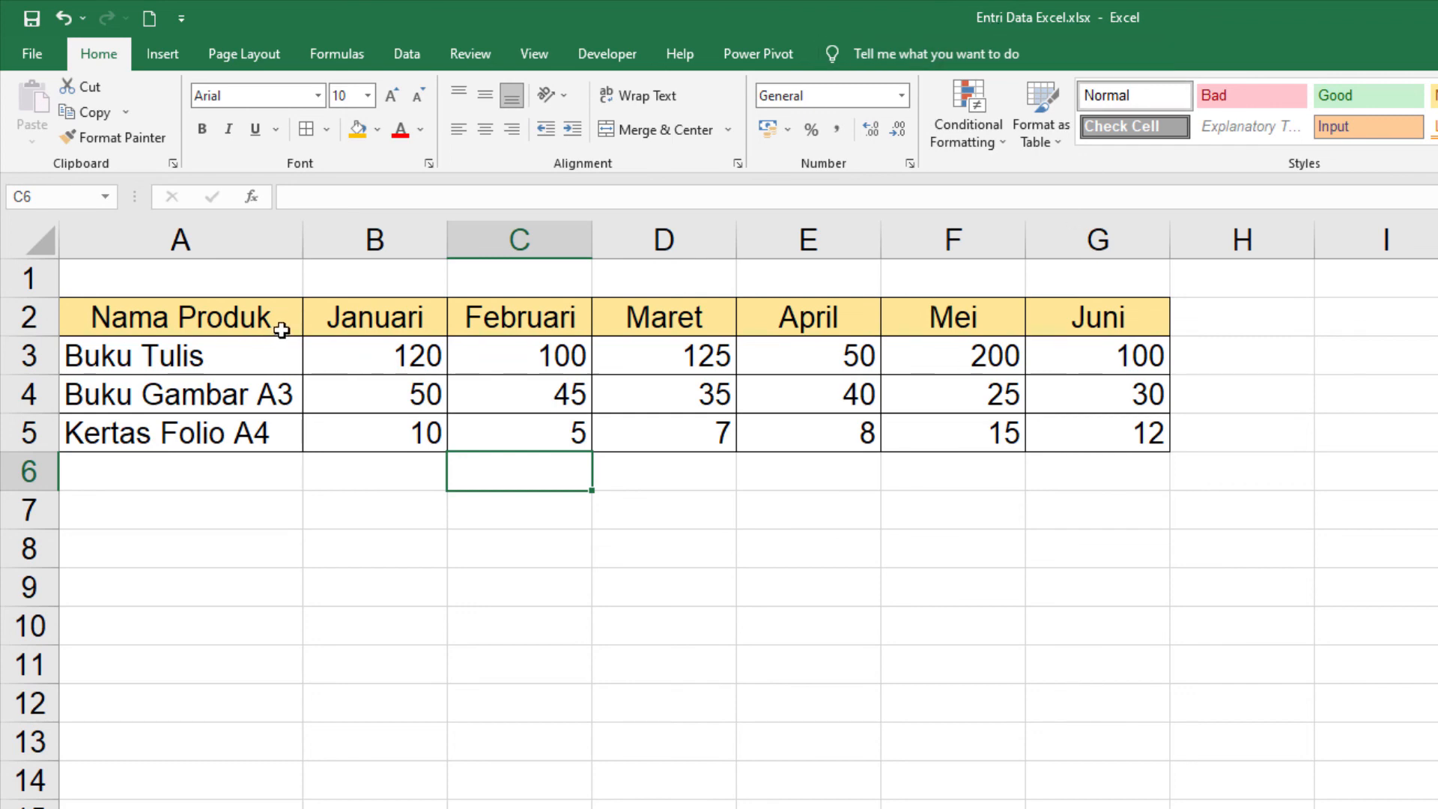
Step: Fill the product name cells A3:A5 with standard yellow
drag(225, 342, 285, 428)
click(377, 129)
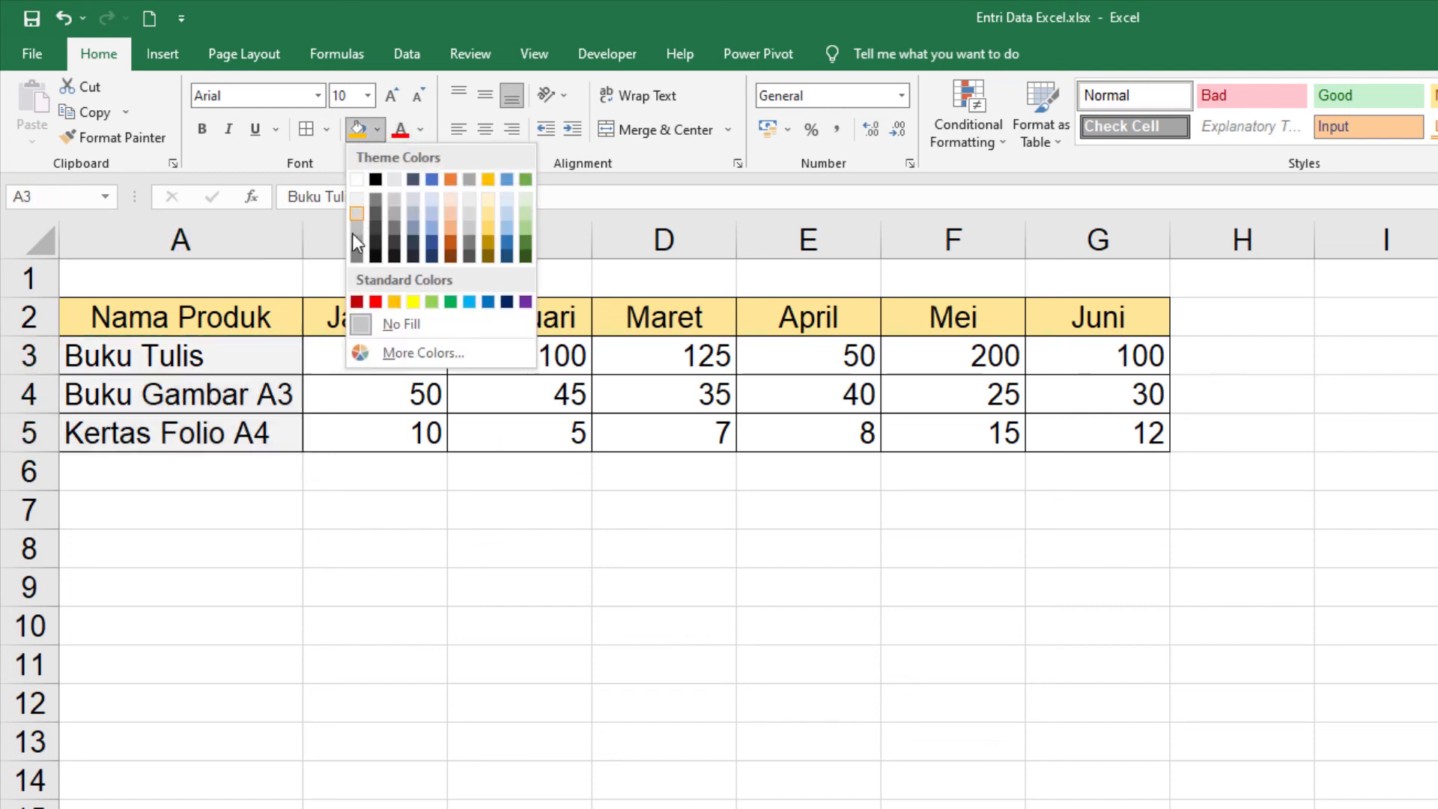
click(412, 303)
click(459, 517)
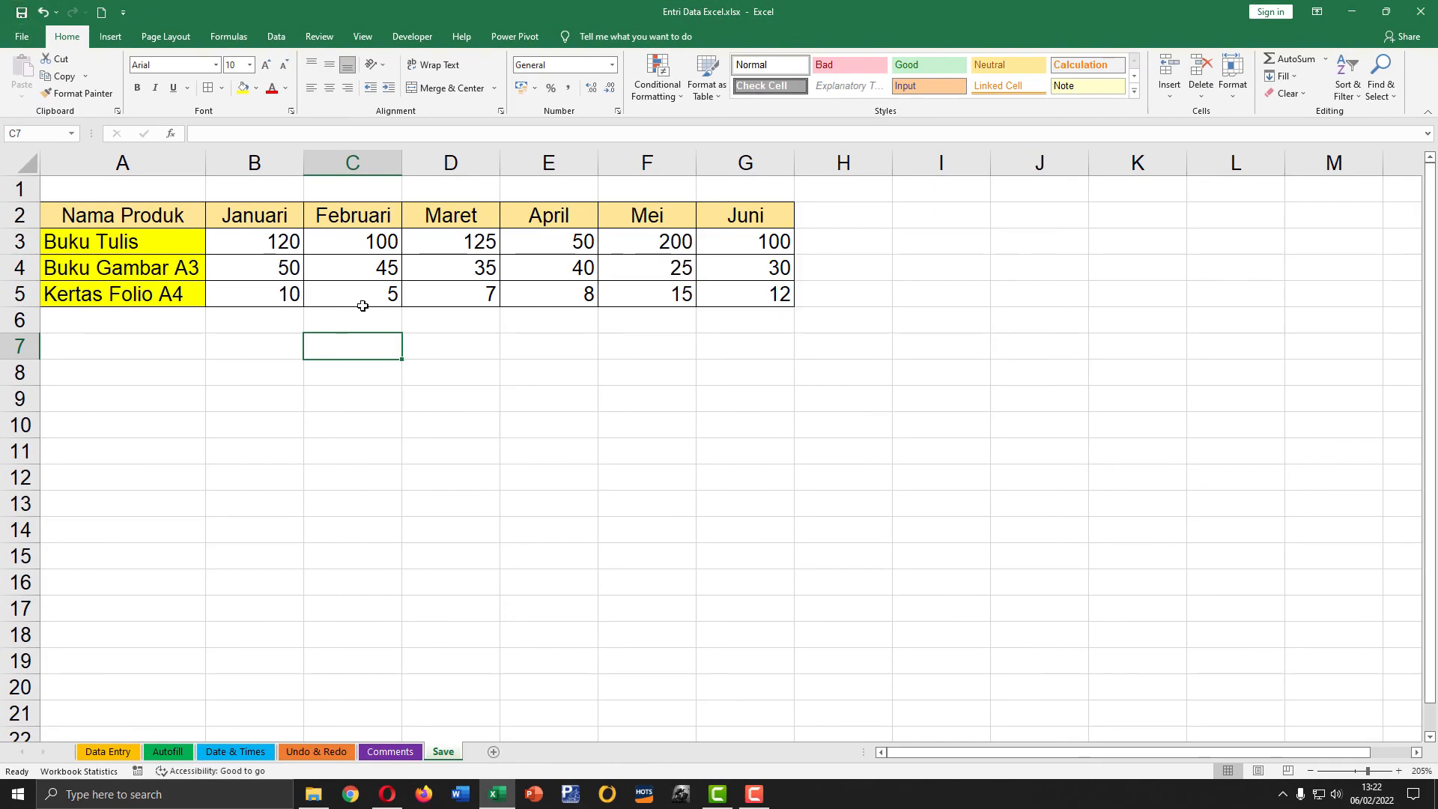
click(562, 374)
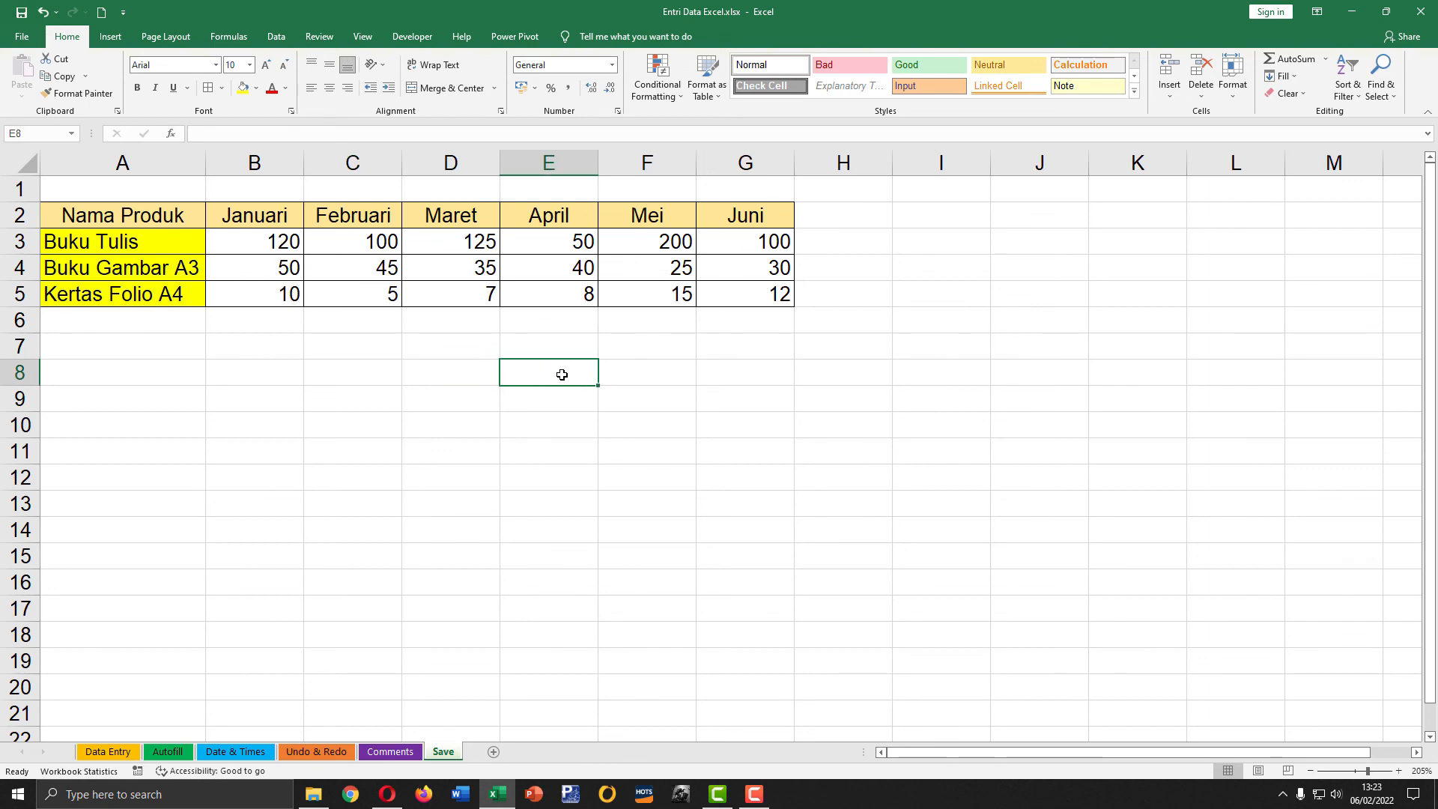